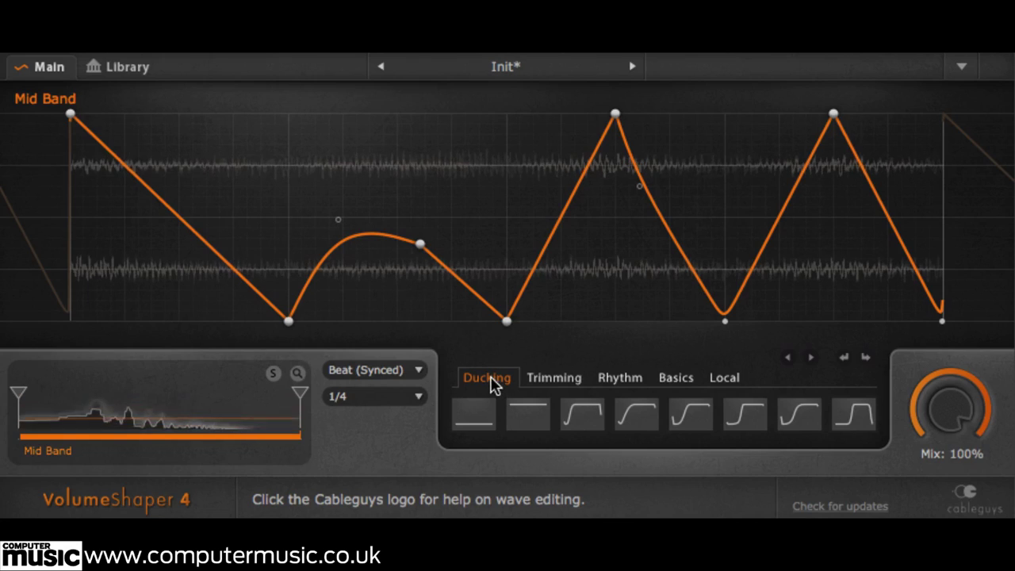
Step: Audition four Ducking ramp curves, then settle back on the first ramp-up curve
{"action": "left_click", "coordinate": [581, 421]}
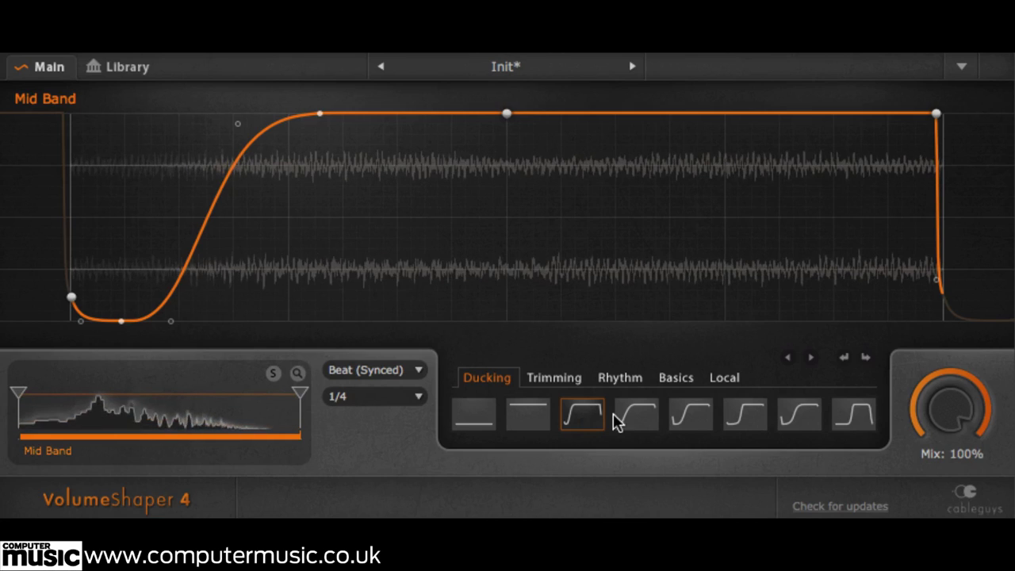
{"action": "left_click", "coordinate": [637, 420]}
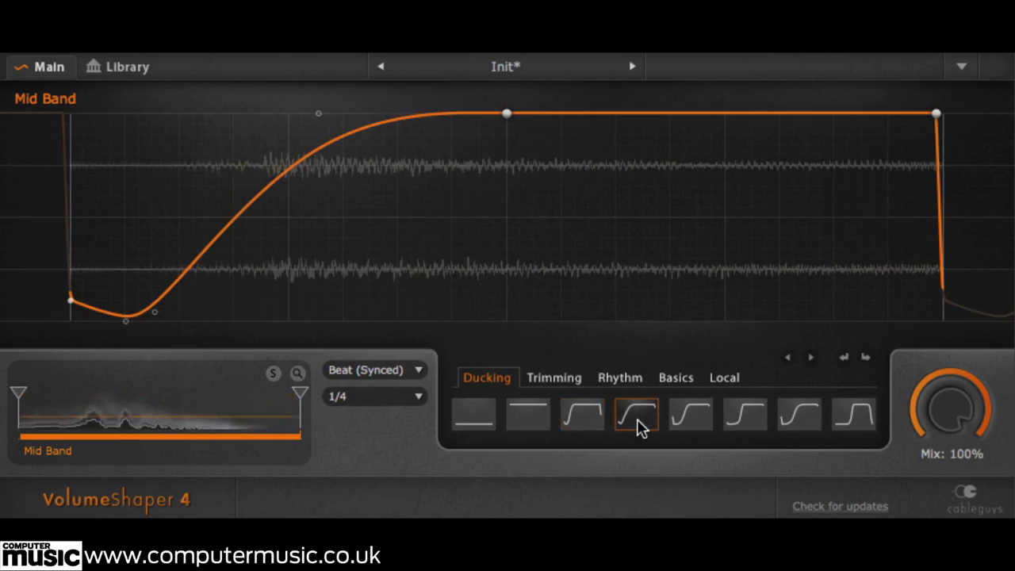
{"action": "left_click", "coordinate": [701, 420]}
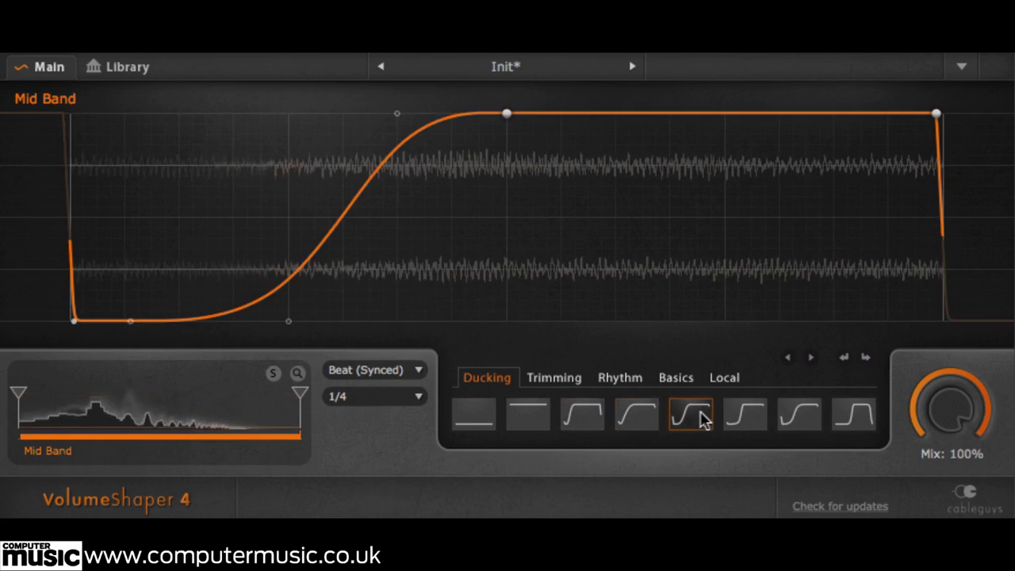
{"action": "left_click", "coordinate": [732, 415]}
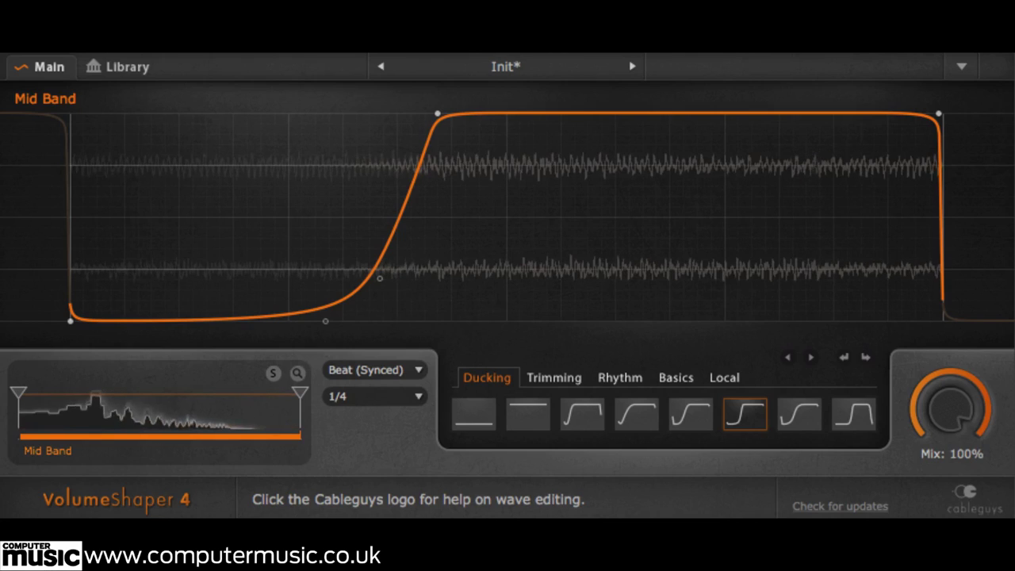
{"action": "left_click", "coordinate": [577, 420]}
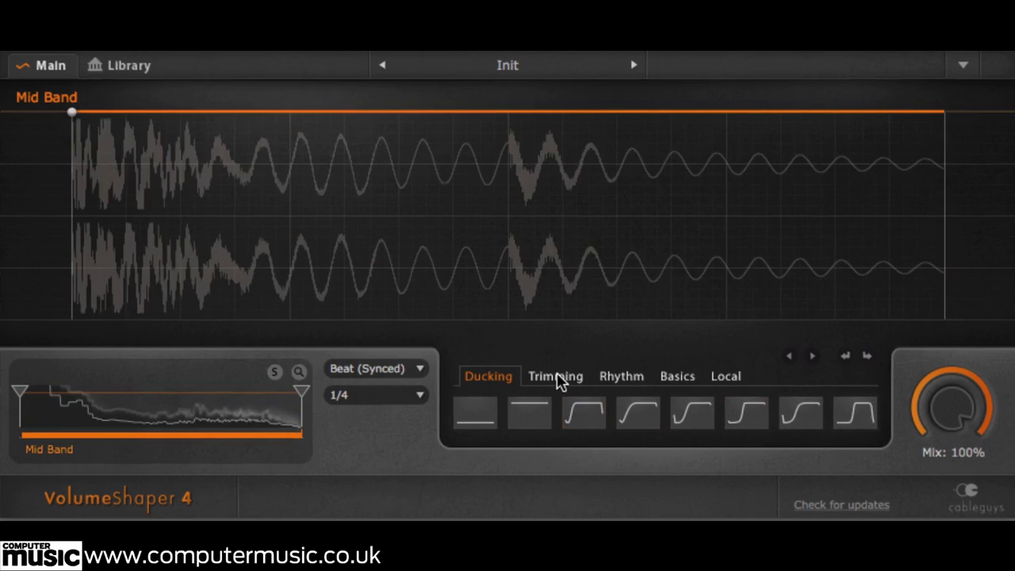
Step: Apply the hold-then-drop Trimming curve with a 1/2 cycle length
{"action": "left_click", "coordinate": [557, 379]}
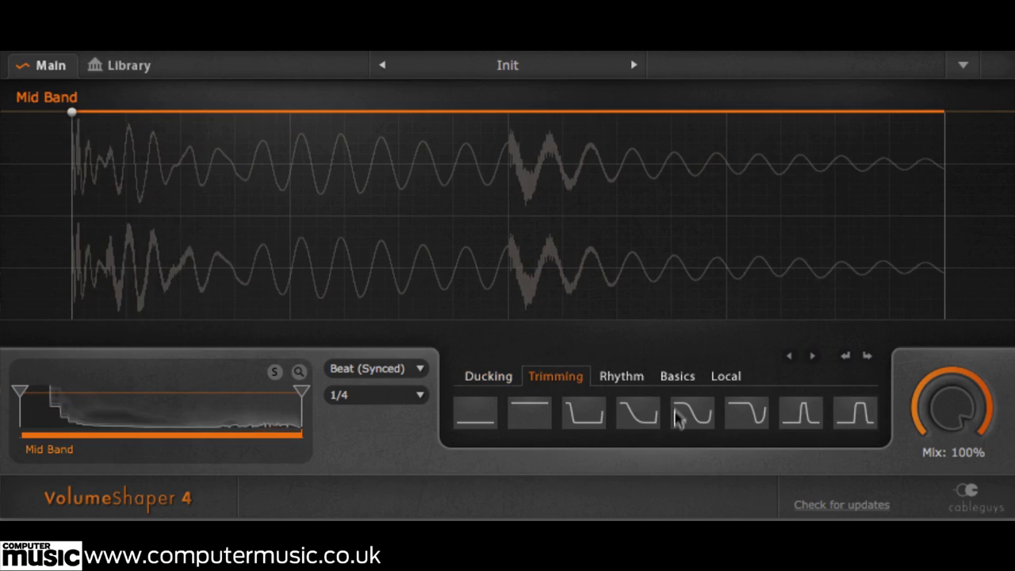
{"action": "left_click", "coordinate": [599, 417]}
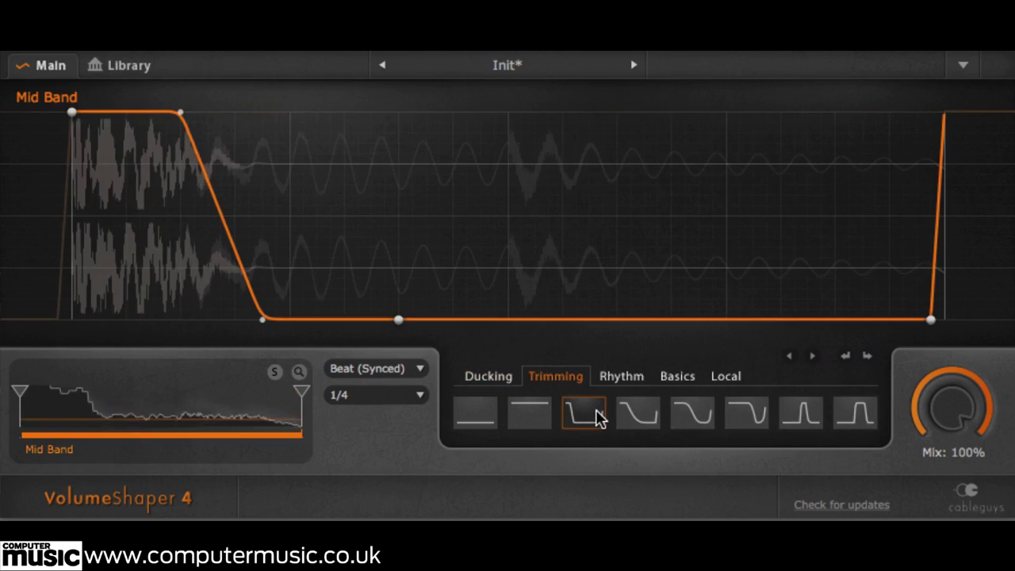
{"action": "left_click", "coordinate": [421, 395]}
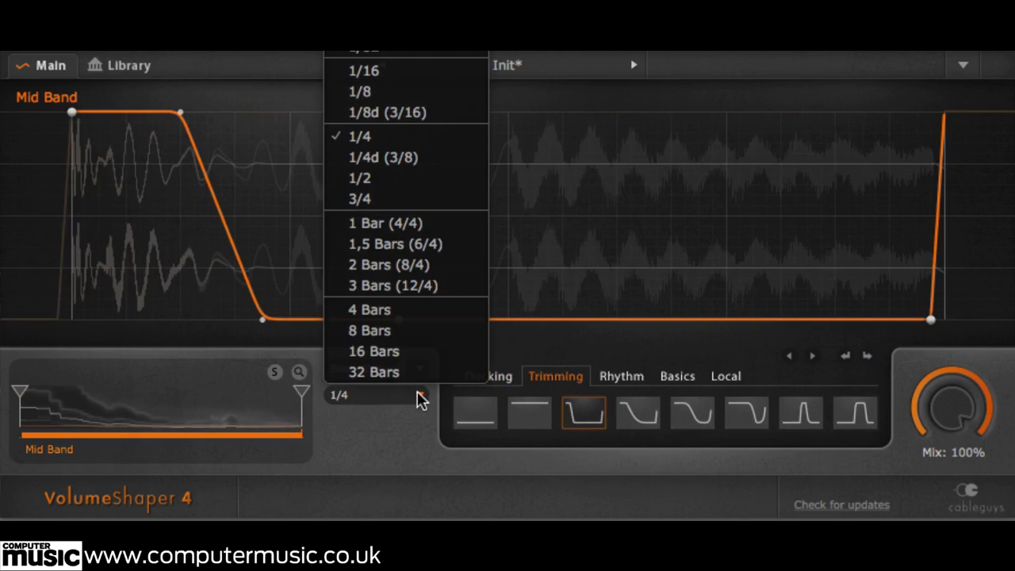
{"action": "left_click", "coordinate": [392, 174]}
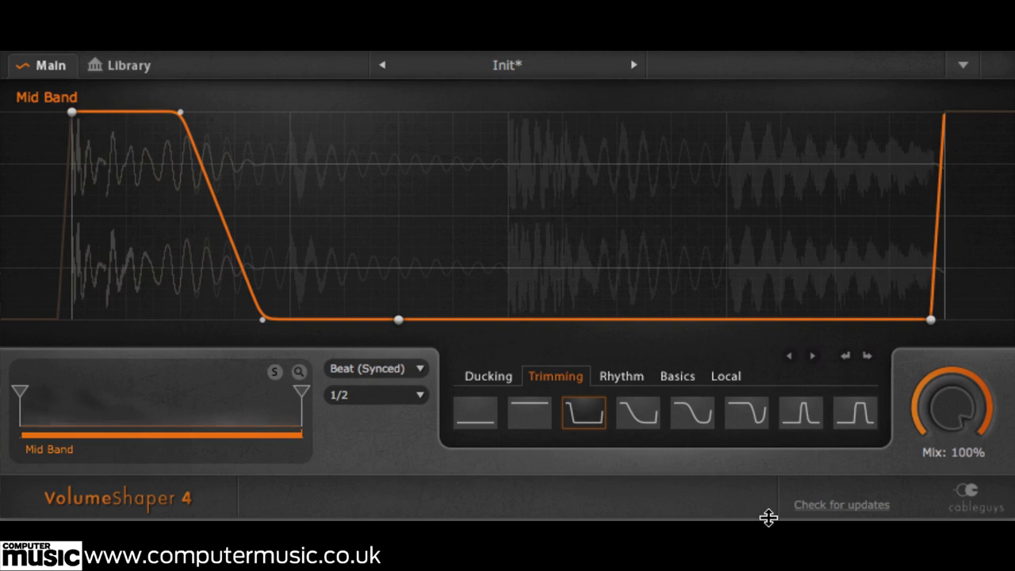
Step: Try the pulse, falling-rising and S-curve Trimming shapes, then reselect hold-then-drop
{"action": "left_click", "coordinate": [802, 411]}
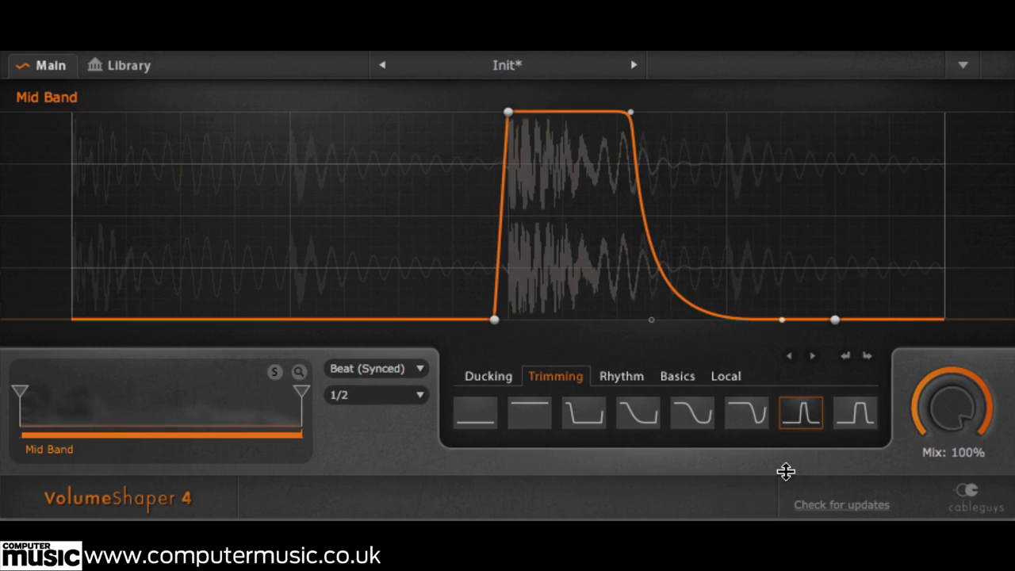
{"action": "left_click", "coordinate": [746, 411]}
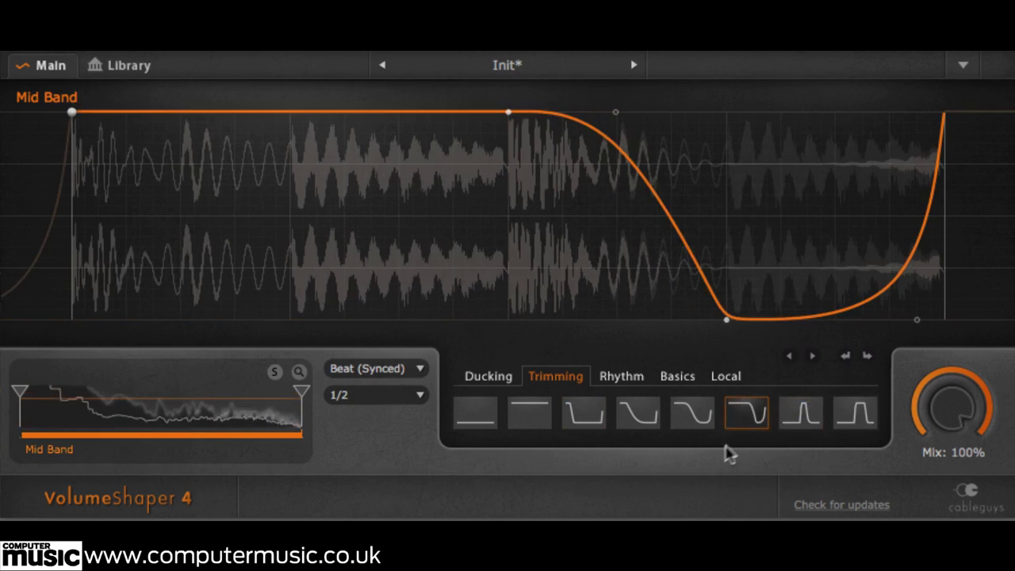
{"action": "left_click", "coordinate": [691, 413]}
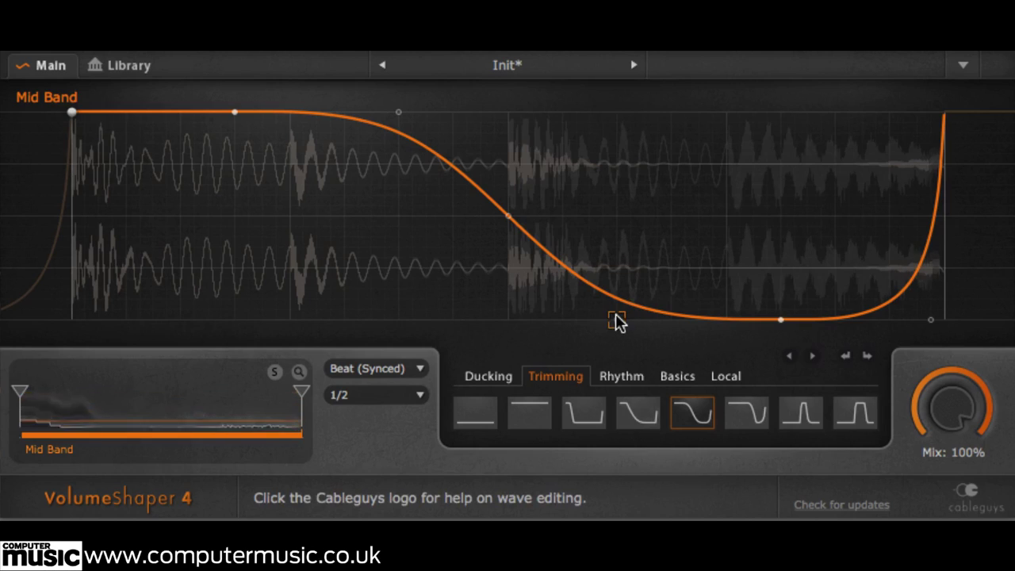
{"action": "left_click", "coordinate": [633, 400]}
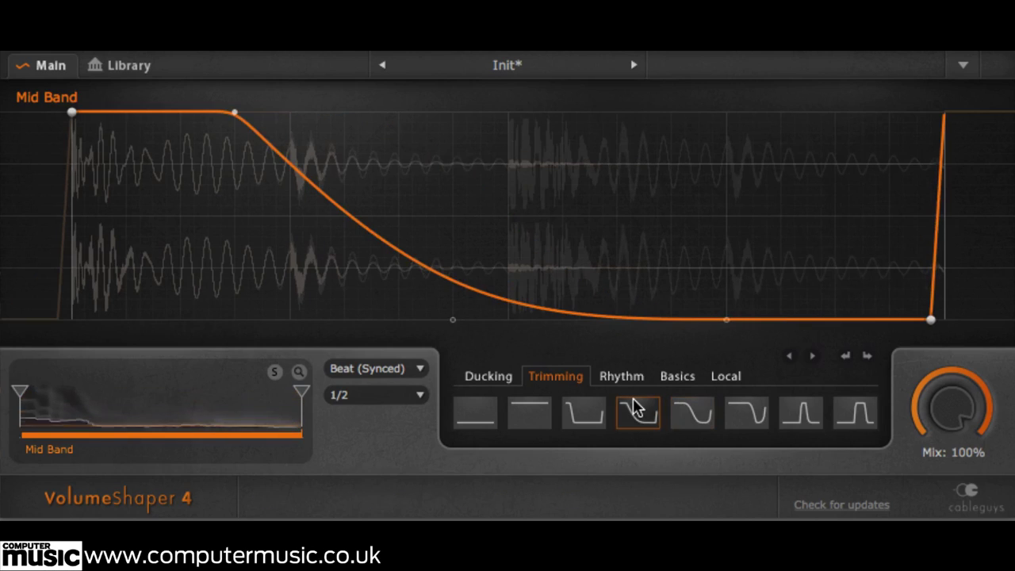
{"action": "left_click", "coordinate": [590, 414]}
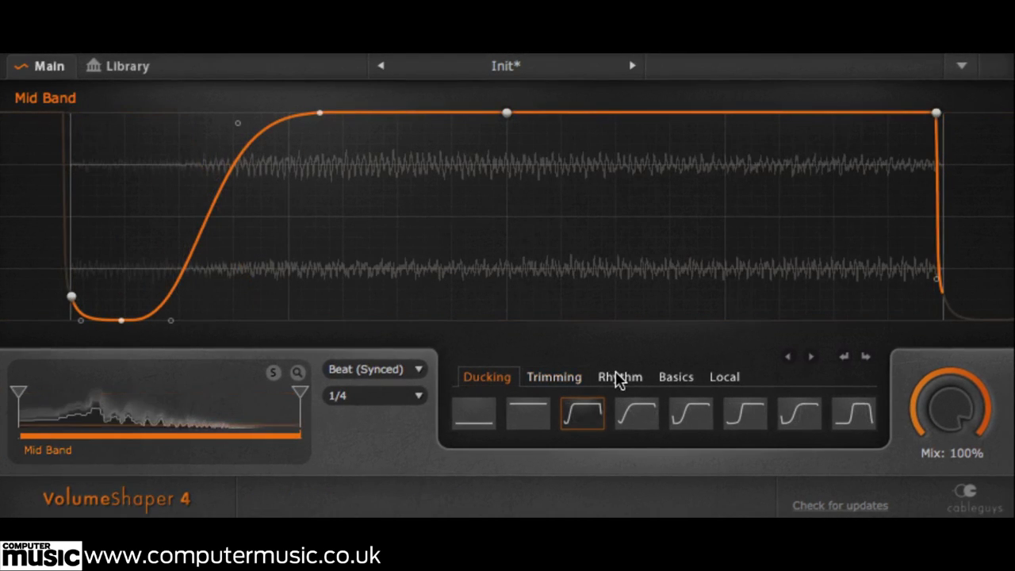
Step: Try the sawtooth, decaying-spike and double-bell Rhythm shapes, ending on multi-sawtooth
{"action": "left_click", "coordinate": [618, 377]}
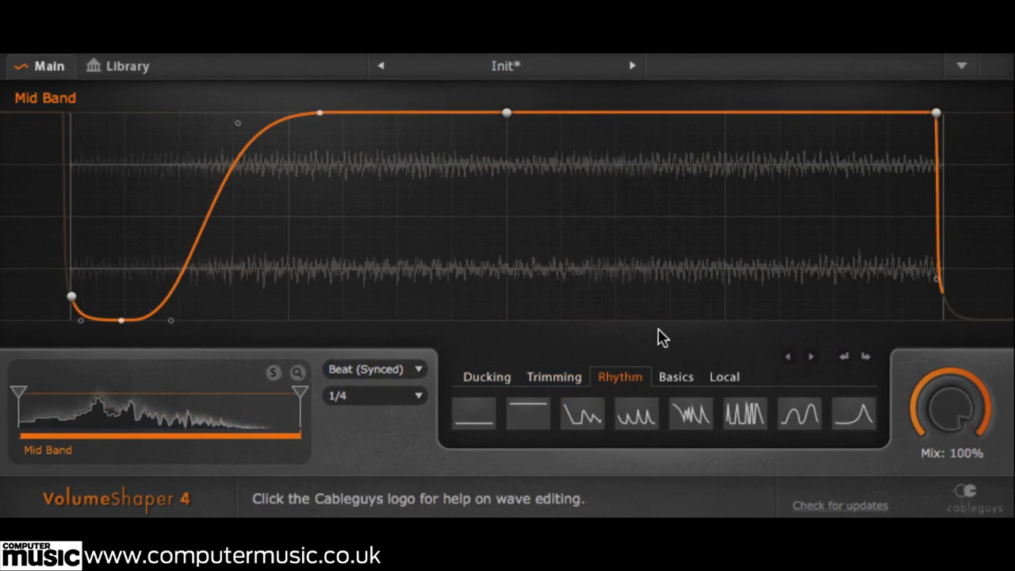
{"action": "left_click", "coordinate": [576, 415]}
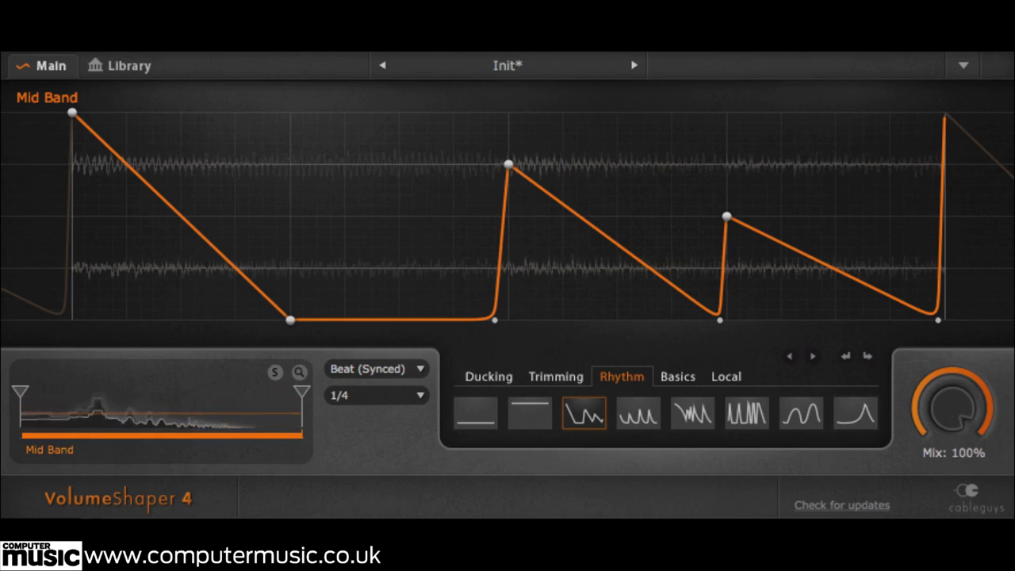
{"action": "left_click", "coordinate": [678, 413]}
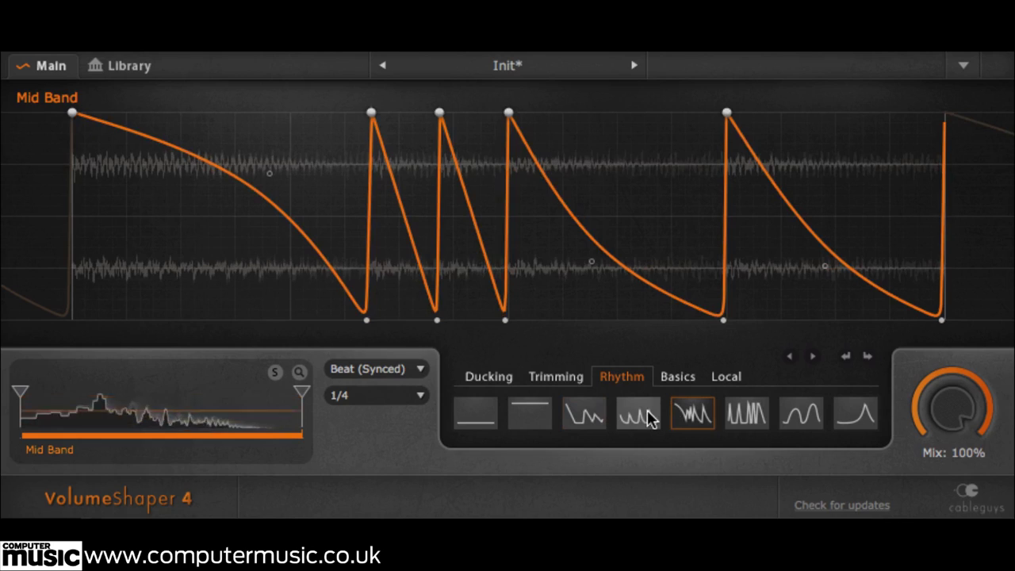
{"action": "left_click", "coordinate": [647, 417]}
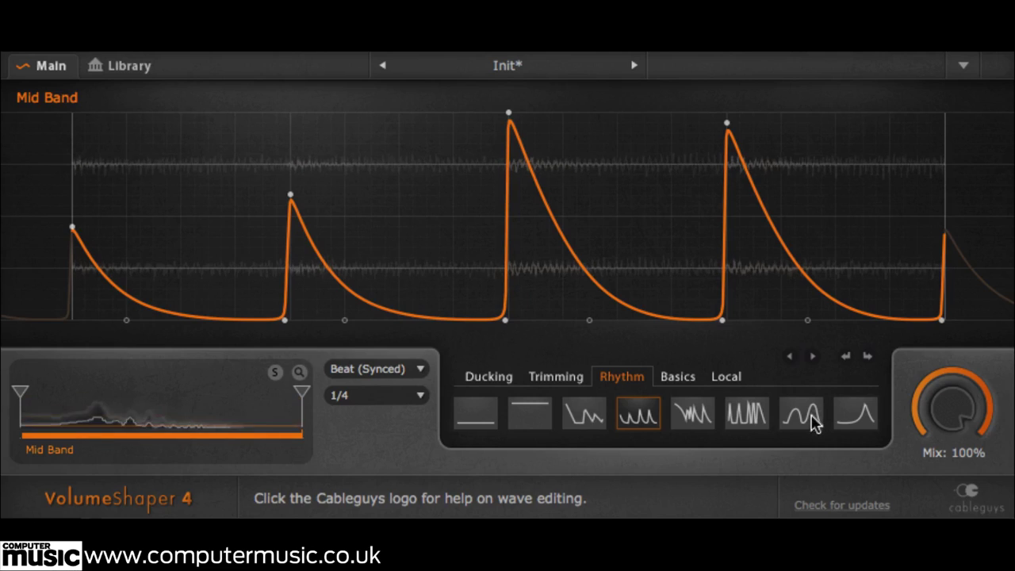
{"action": "left_click", "coordinate": [785, 414]}
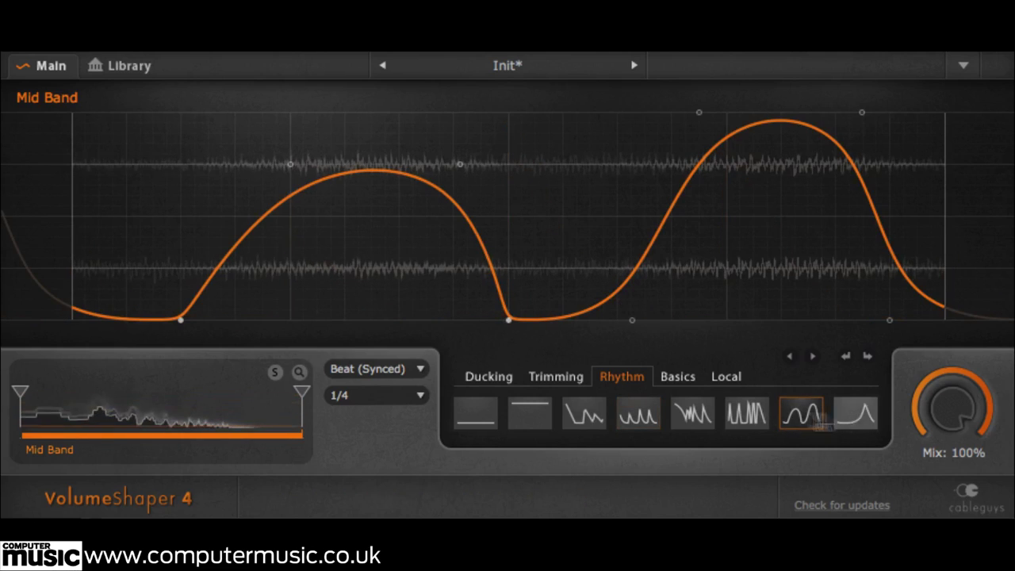
{"action": "left_click", "coordinate": [694, 414]}
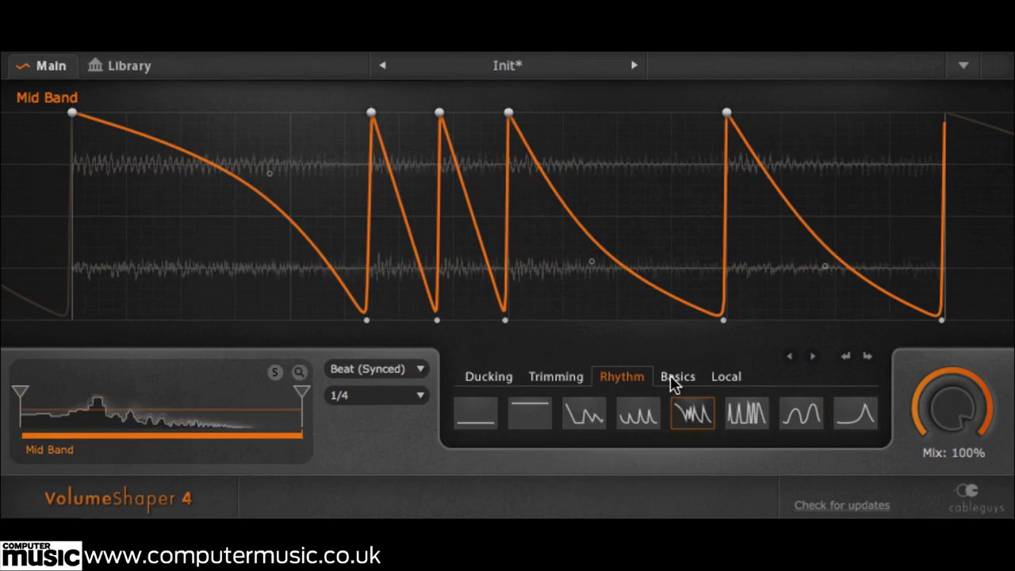
Step: Try the Sine, Saw and Triangle basic shapes, then apply the ADSR envelope
{"action": "left_click", "coordinate": [672, 377]}
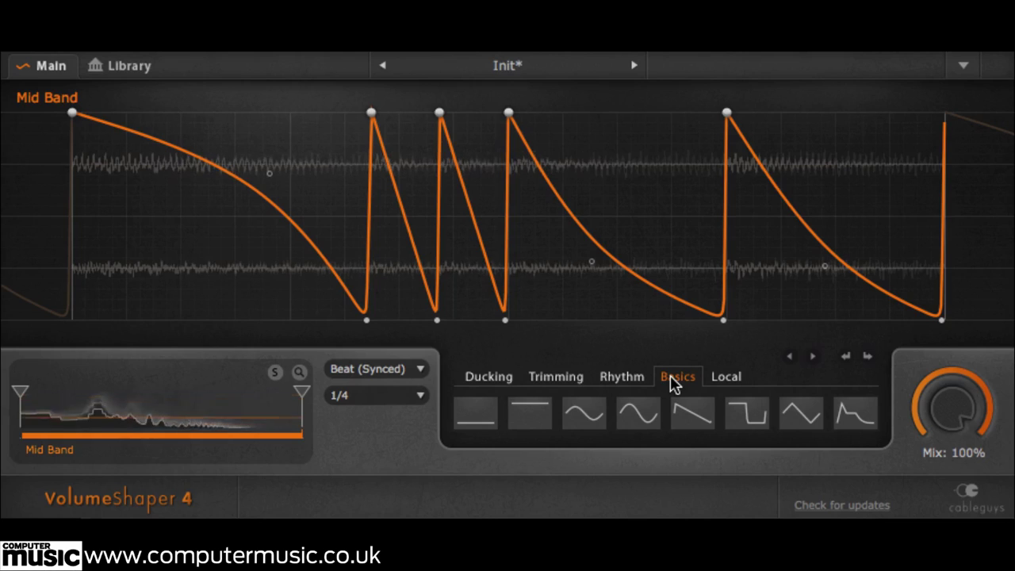
{"action": "left_click", "coordinate": [584, 414]}
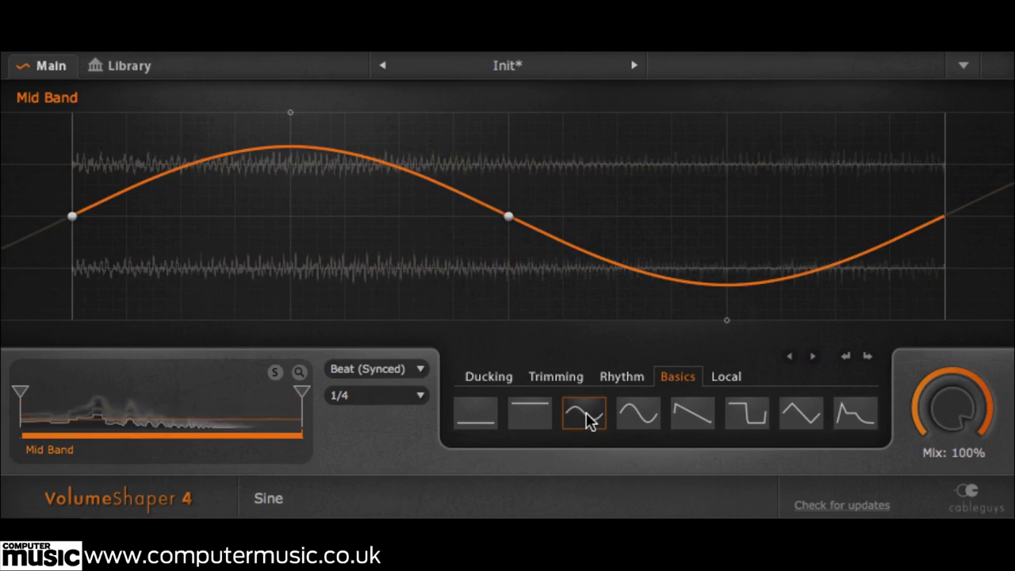
{"action": "left_click", "coordinate": [687, 419]}
{"action": "left_click", "coordinate": [799, 416]}
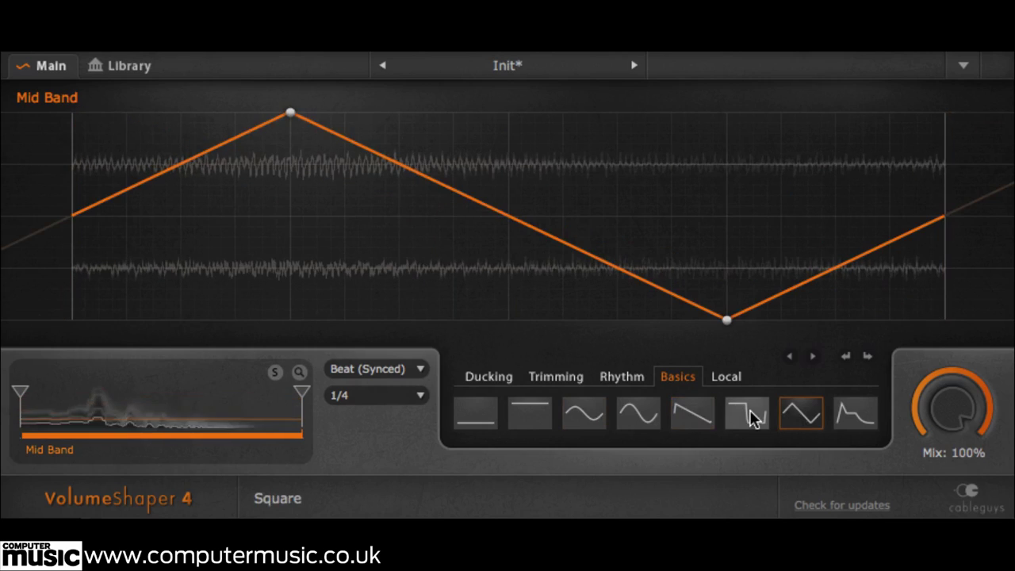
{"action": "left_click", "coordinate": [844, 417]}
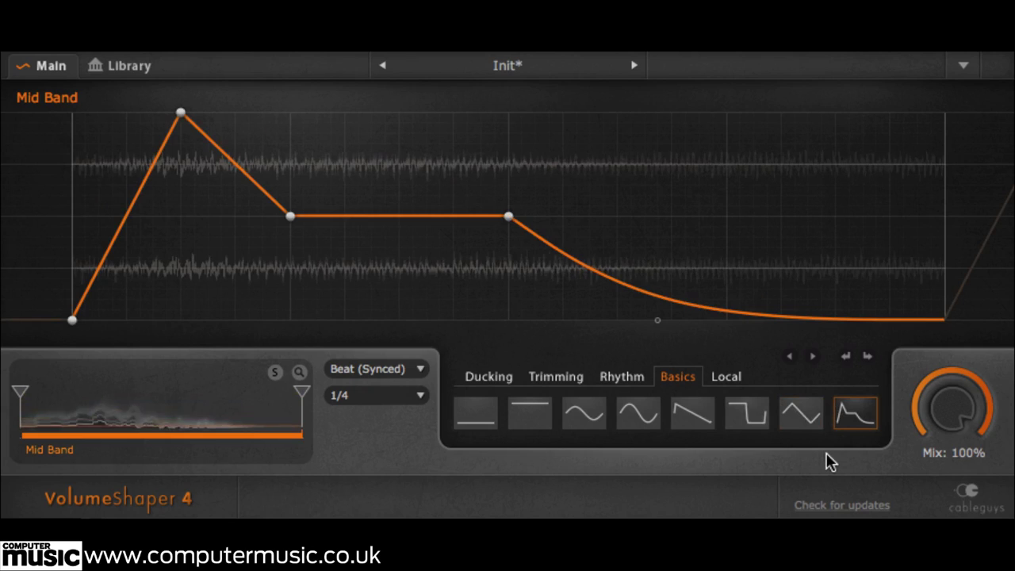
Step: Save the ADSR shape to custom slot 3, then load the gentle ramp-up Ducking curve
{"action": "left_click", "coordinate": [726, 379]}
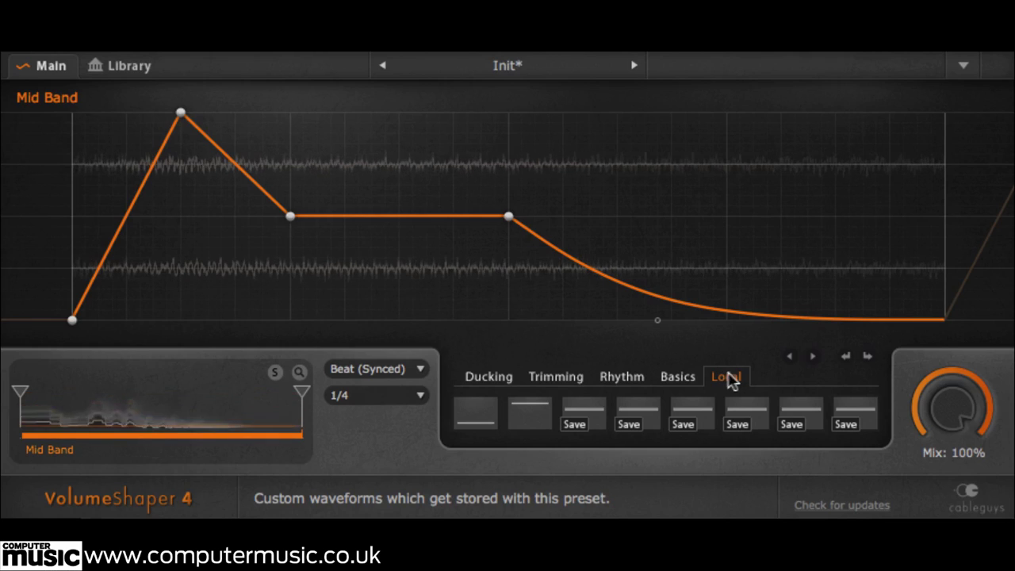
{"action": "left_click", "coordinate": [573, 424]}
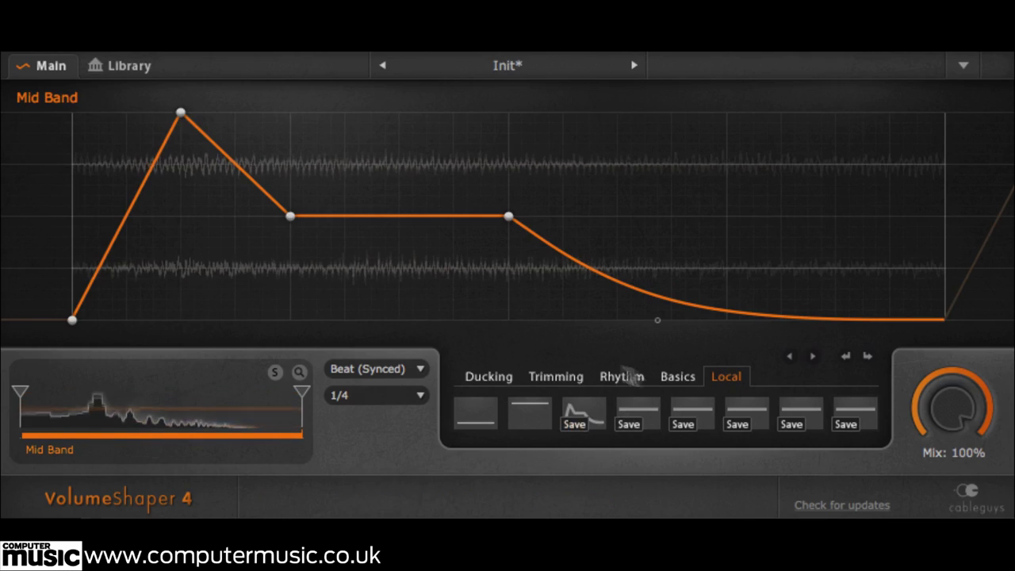
{"action": "left_click", "coordinate": [577, 378]}
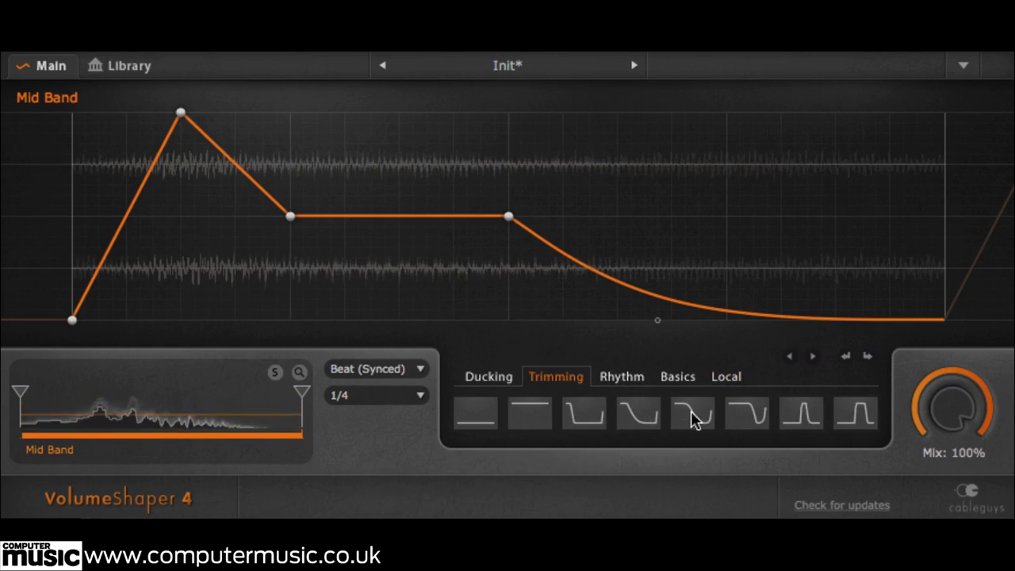
{"action": "left_click", "coordinate": [492, 377]}
{"action": "left_click", "coordinate": [639, 414]}
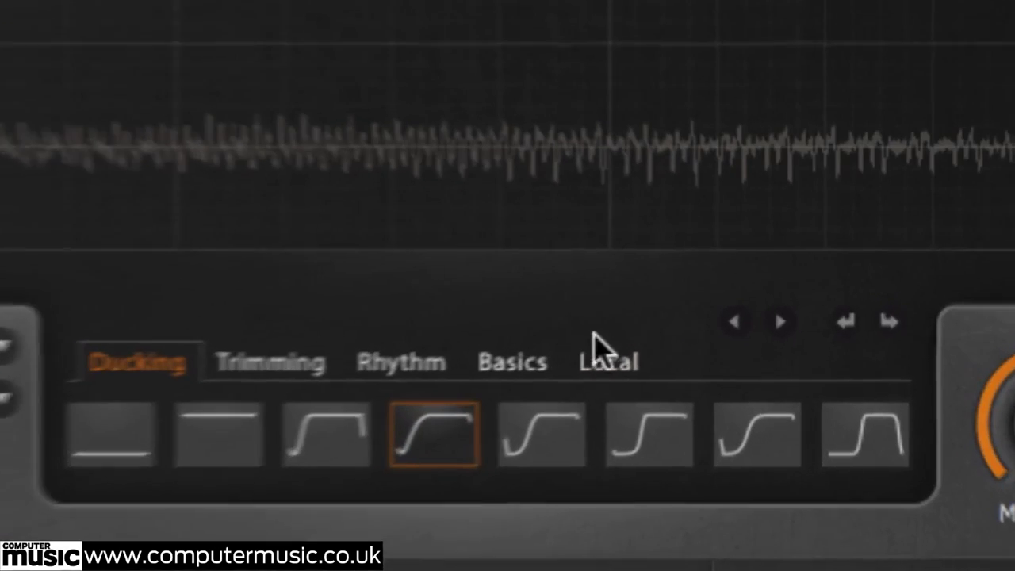
Step: Save the ducking ramp to custom slot 4, then recall both saved shapes
{"action": "left_click", "coordinate": [607, 362]}
{"action": "left_click", "coordinate": [408, 461]}
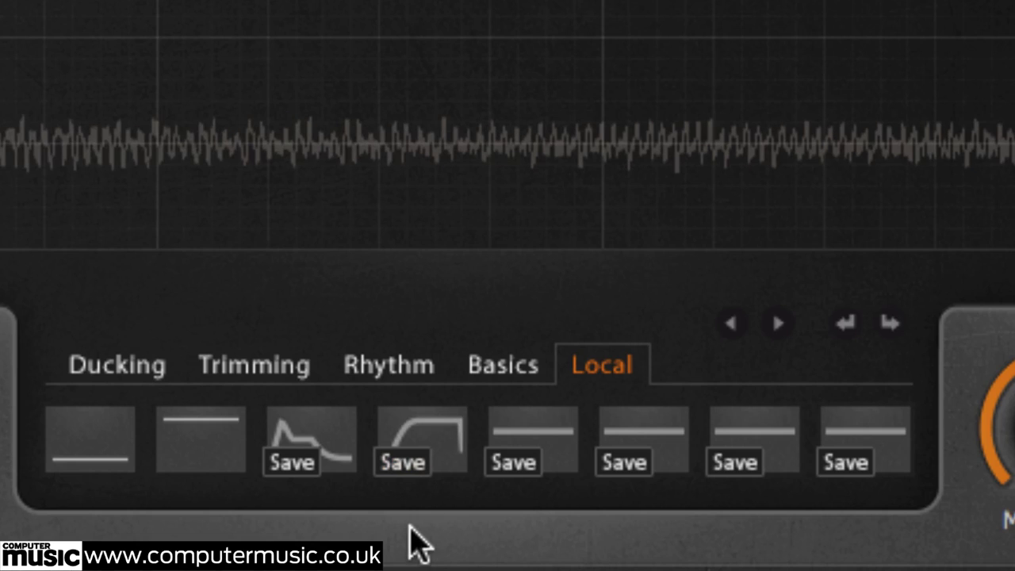
{"action": "left_click", "coordinate": [336, 435]}
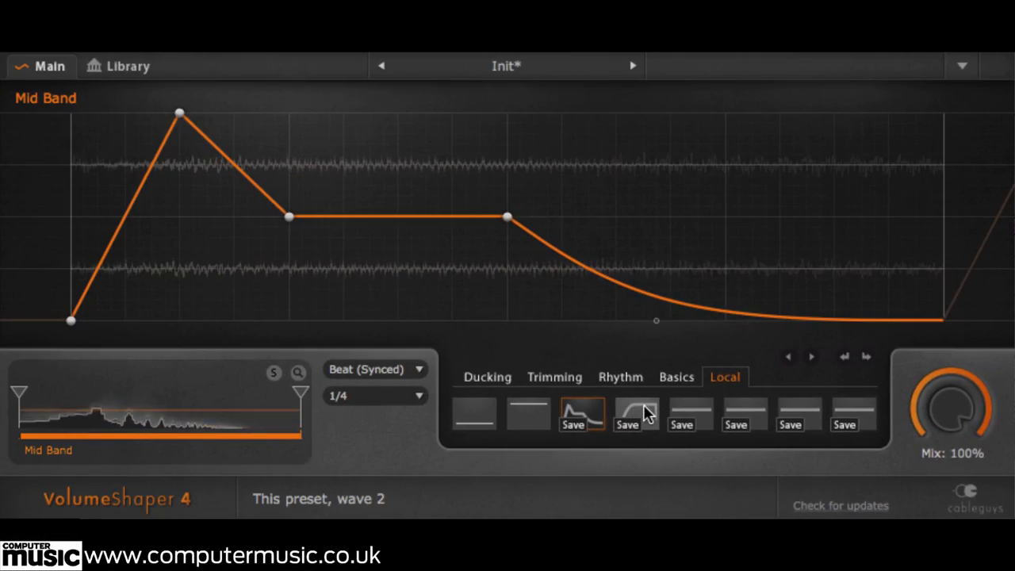
{"action": "left_click", "coordinate": [644, 406]}
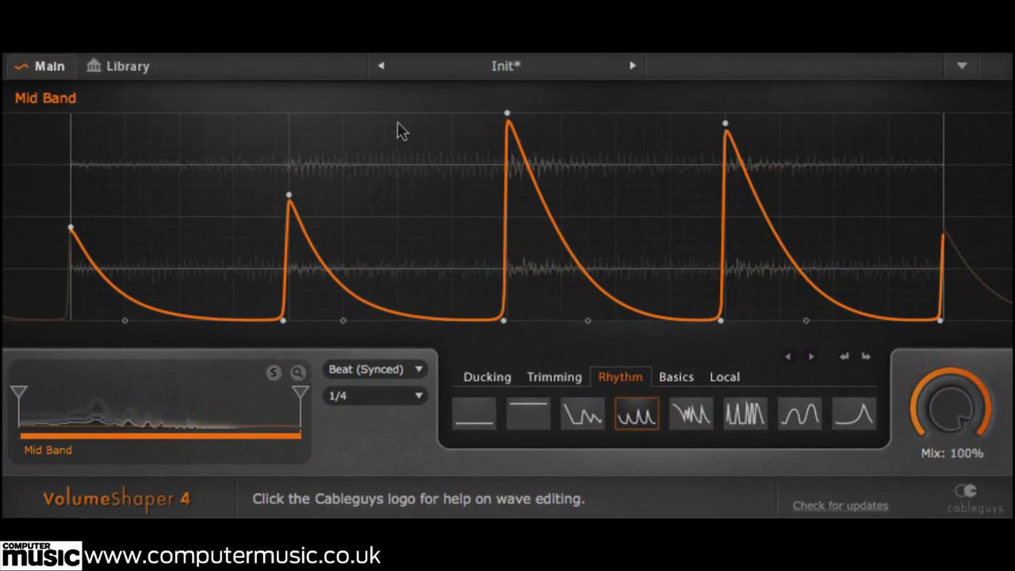
Step: Add a raised hump between peaks and pull the second spike's point down to zero
{"action": "left_click_drag", "start_coordinate": [405, 300], "coordinate": [404, 191]}
{"action": "left_click_drag", "start_coordinate": [398, 124], "coordinate": [397, 111]}
{"action": "left_click_drag", "start_coordinate": [289, 196], "coordinate": [284, 309]}
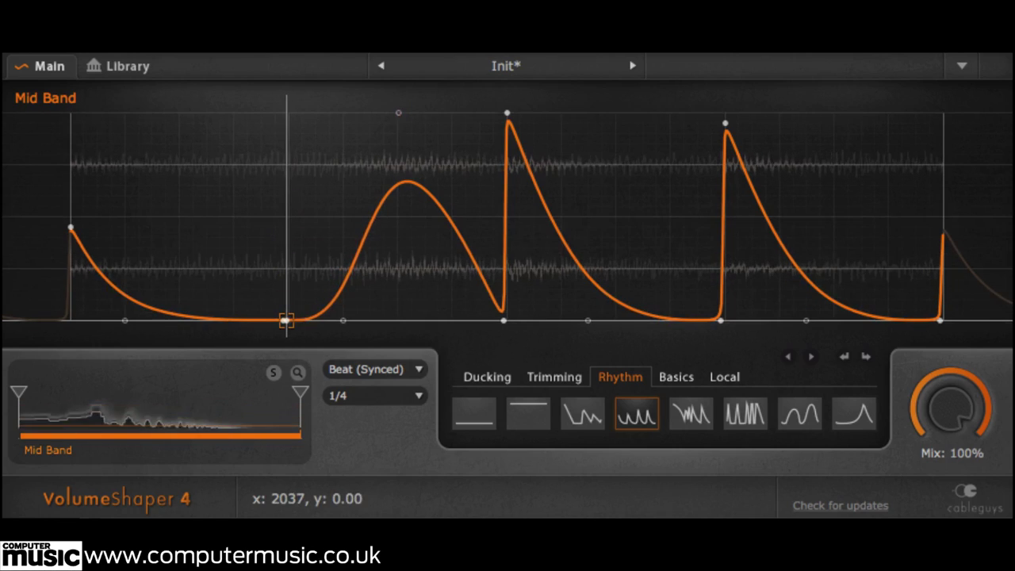
{"action": "left_click_drag", "start_coordinate": [285, 320], "coordinate": [286, 321]}
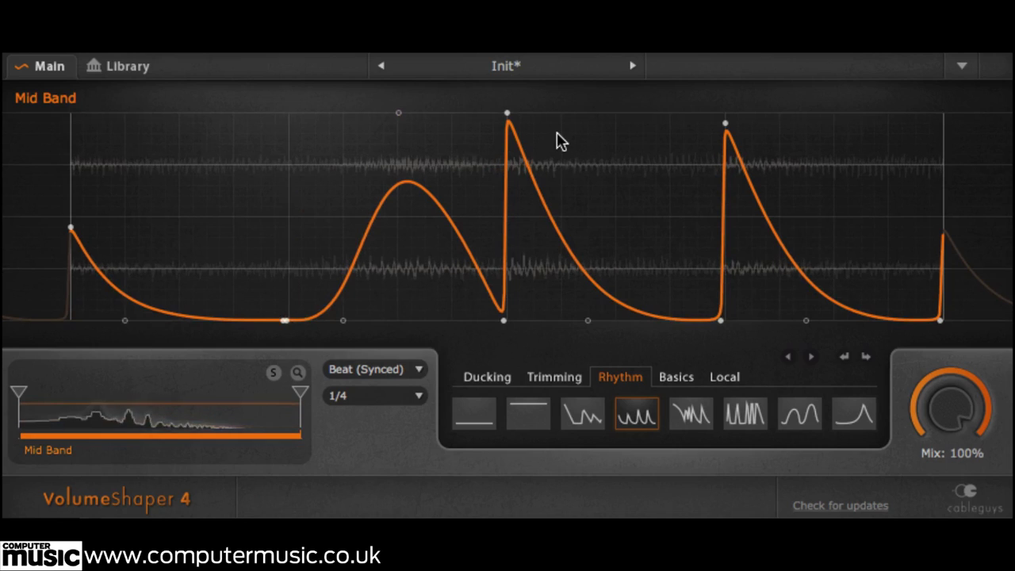
Step: Move the third peak later with snap-to-grid toggled, then delete the hump's point
{"action": "left_click_drag", "start_coordinate": [507, 113], "coordinate": [575, 123]}
{"action": "right_click", "coordinate": [622, 159]}
{"action": "left_click", "coordinate": [697, 441]}
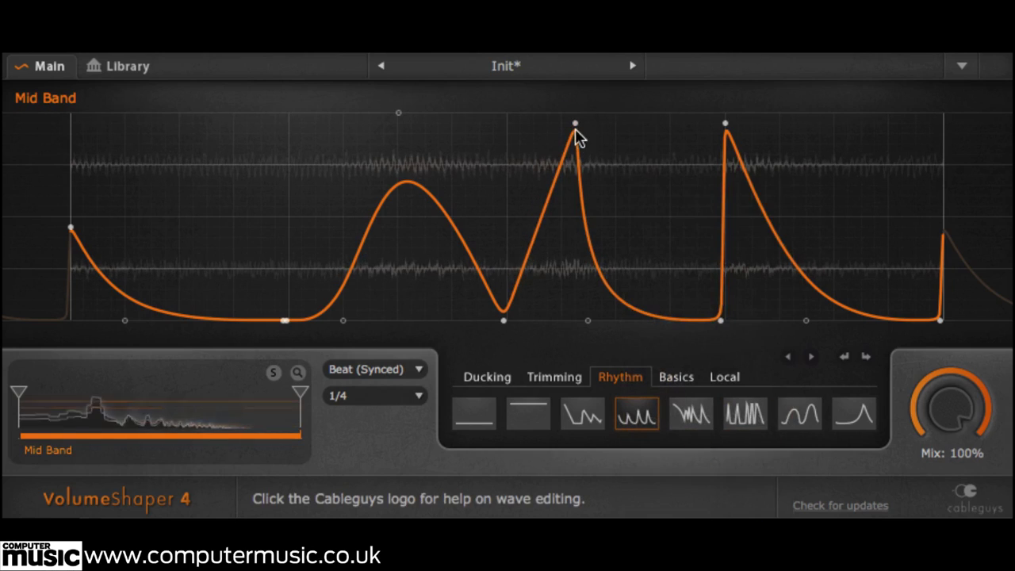
{"action": "mouse_move", "coordinate": [575, 123]}
{"action": "left_mouse_down"}
{"action": "mouse_move", "coordinate": [494, 122]}
{"action": "mouse_move", "coordinate": [560, 112]}
{"action": "left_mouse_up"}
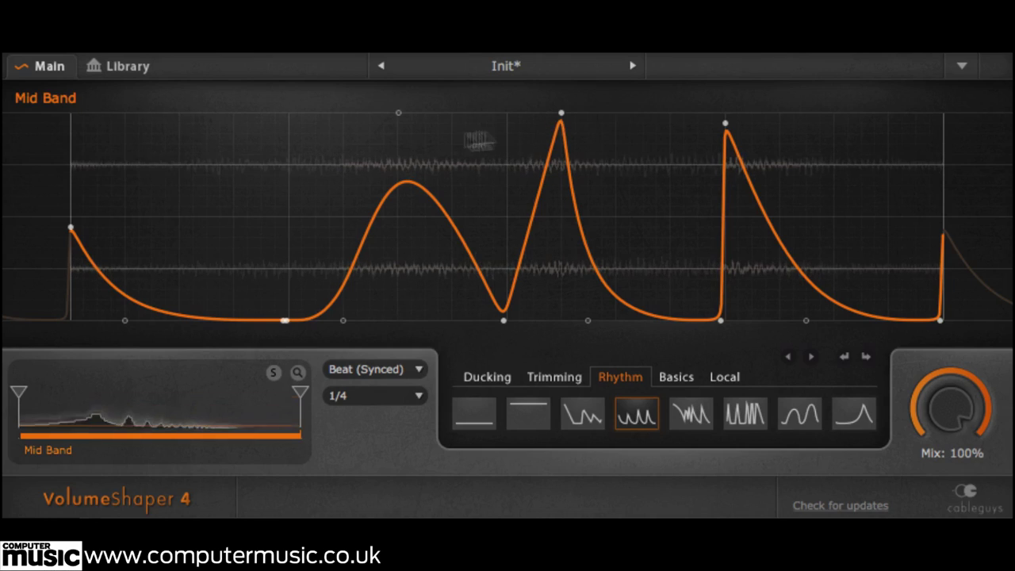
{"action": "double_click", "coordinate": [398, 113]}
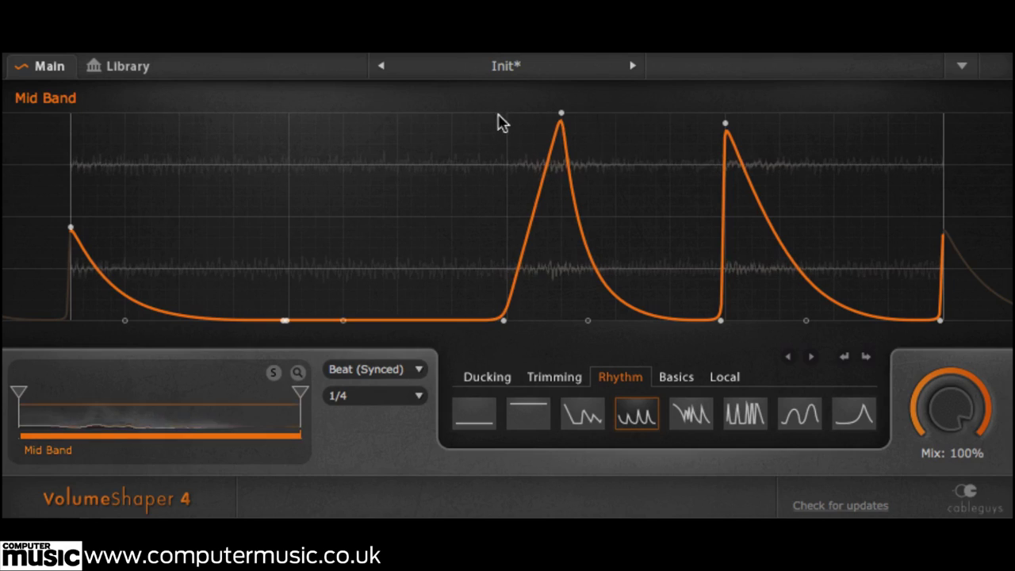
Step: Select the two middle peaks, shift them slightly earlier together, then clear the selection
{"action": "left_click_drag", "start_coordinate": [544, 184], "coordinate": [854, 340]}
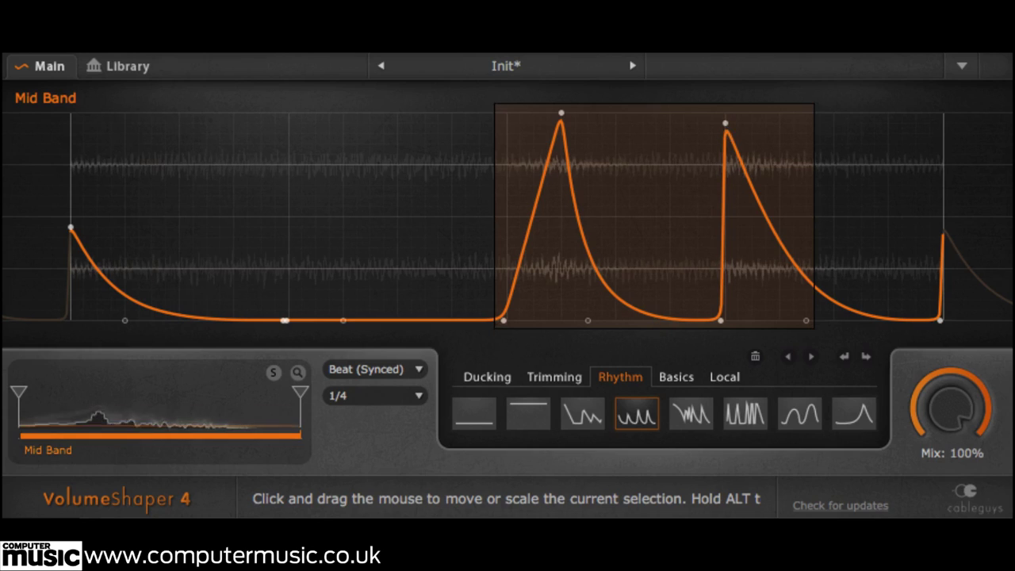
{"action": "left_click_drag", "start_coordinate": [655, 238], "coordinate": [599, 237]}
{"action": "right_click", "coordinate": [902, 185]}
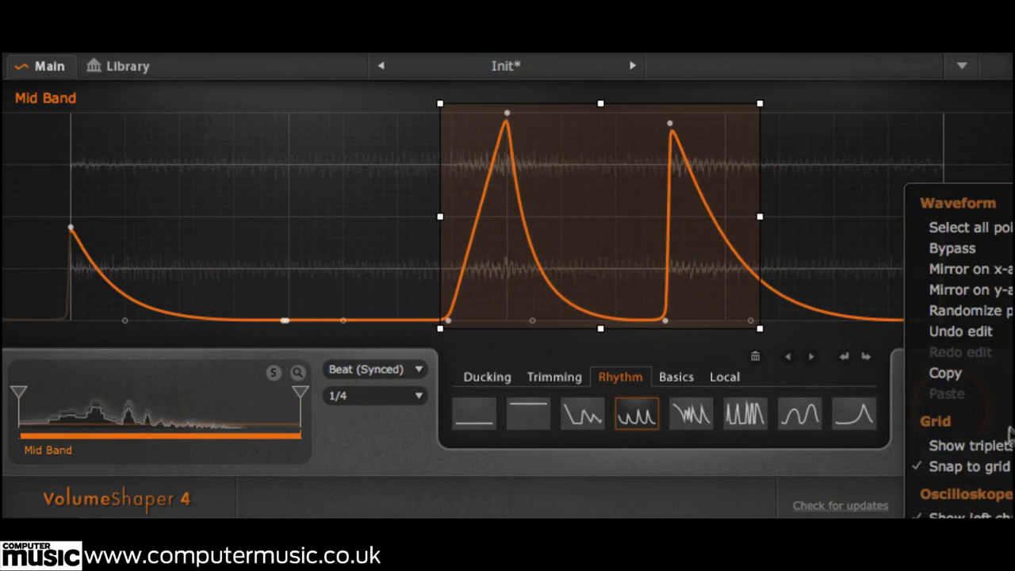
{"action": "left_click", "coordinate": [782, 226]}
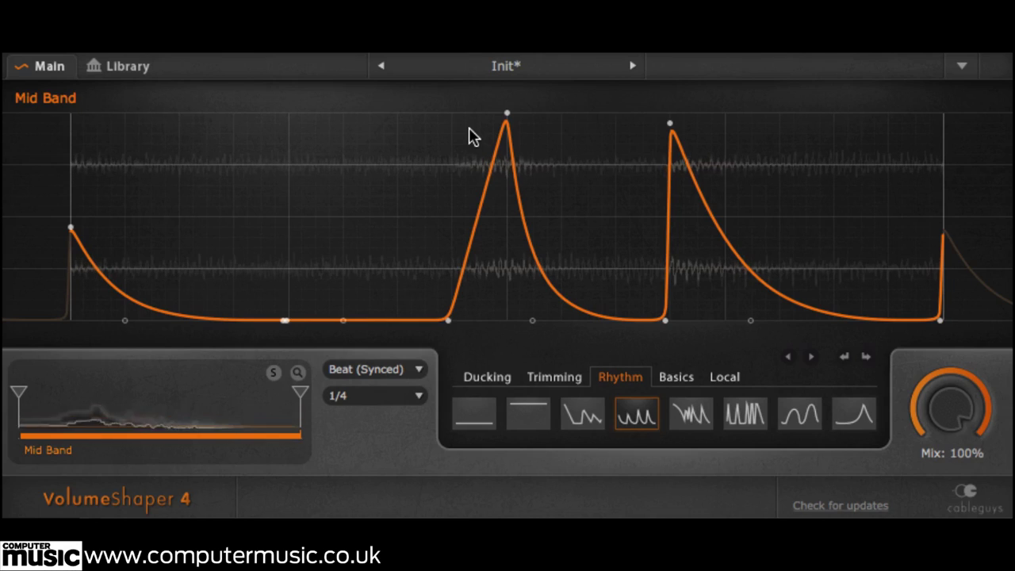
{"action": "left_click", "coordinate": [790, 358]}
{"action": "left_click", "coordinate": [790, 358]}
{"action": "left_click", "coordinate": [790, 357]}
{"action": "left_click", "coordinate": [790, 358]}
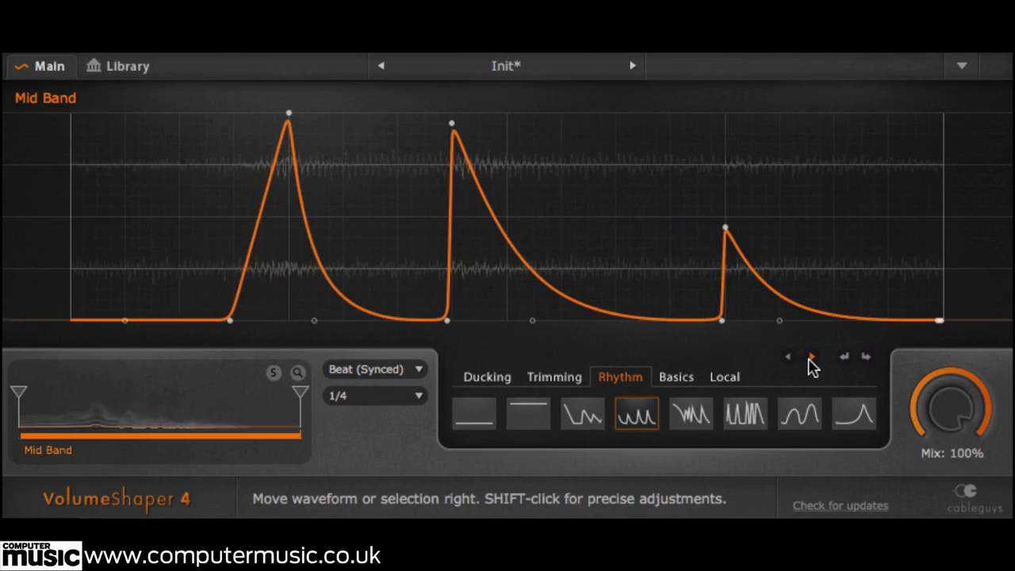
{"action": "left_click", "coordinate": [810, 361]}
{"action": "left_click", "coordinate": [809, 361]}
{"action": "left_click", "coordinate": [810, 361]}
{"action": "left_click", "coordinate": [810, 361]}
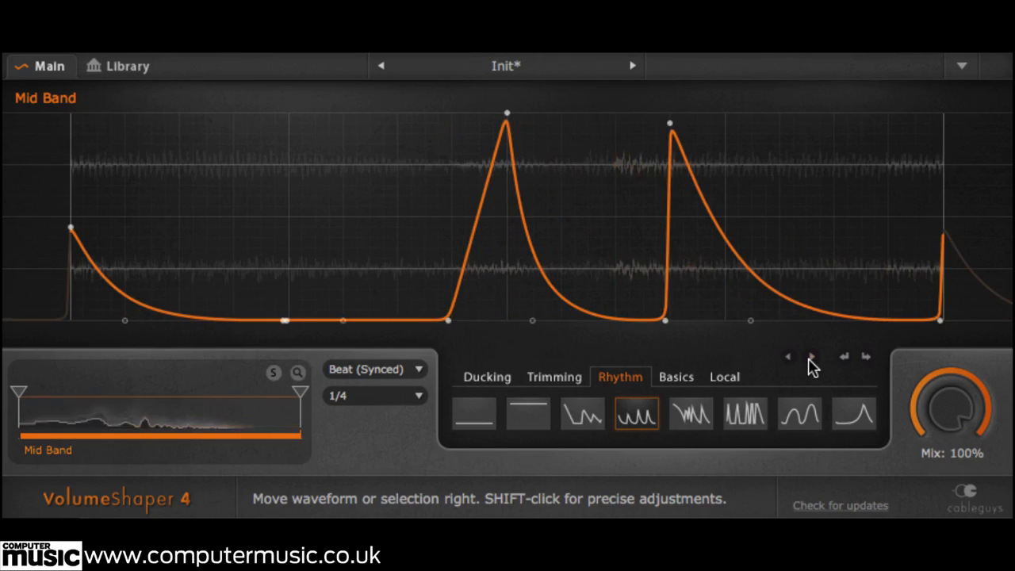
{"action": "right_click", "coordinate": [806, 208]}
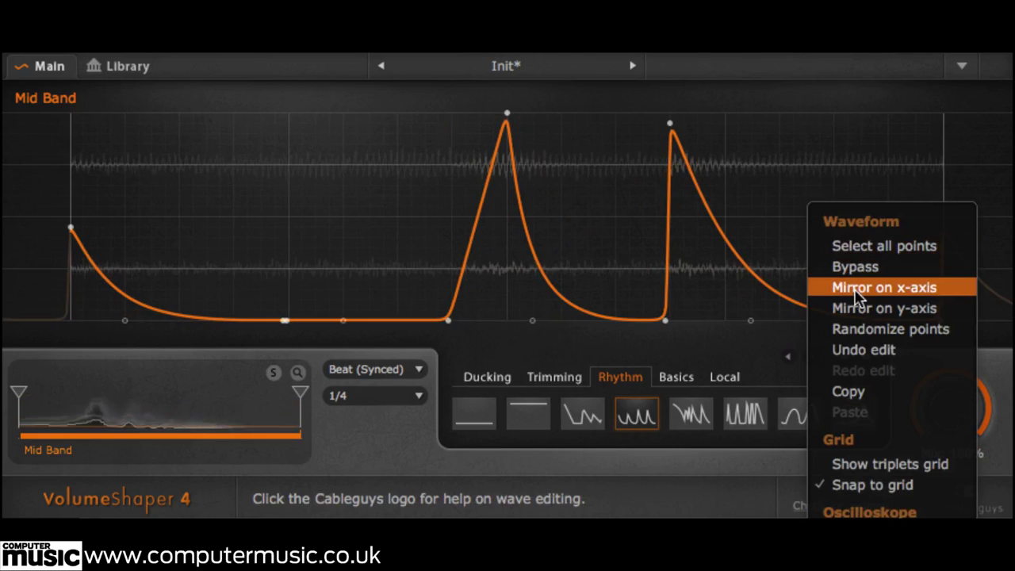
{"action": "left_click", "coordinate": [832, 287]}
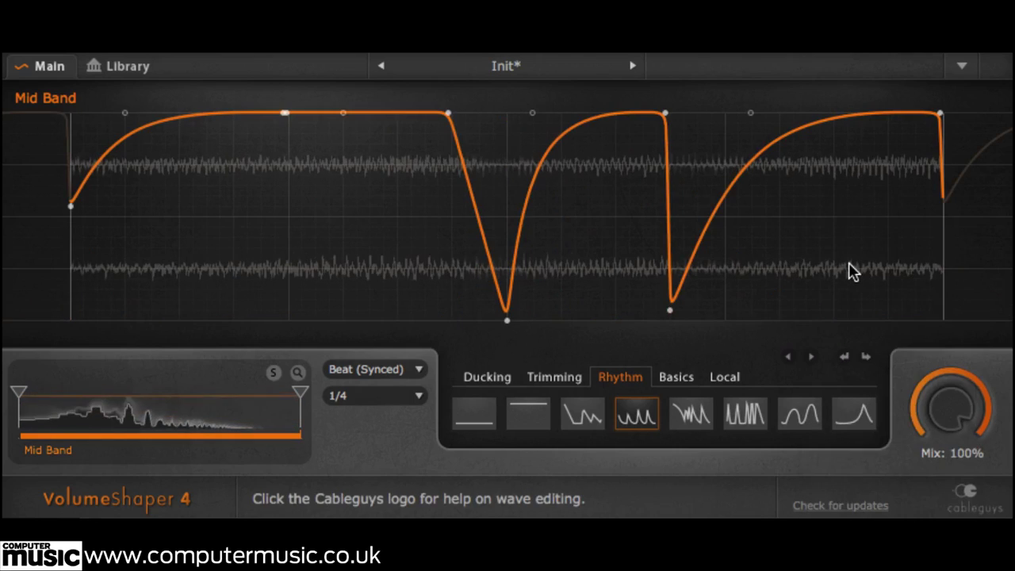
{"action": "right_click", "coordinate": [851, 271]}
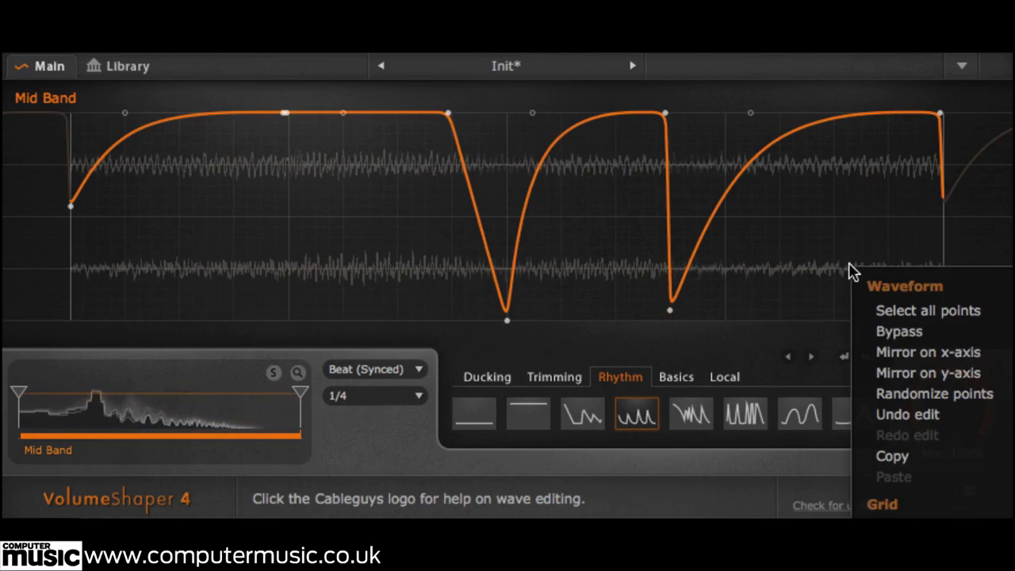
{"action": "left_click", "coordinate": [888, 373]}
{"action": "right_click", "coordinate": [735, 240]}
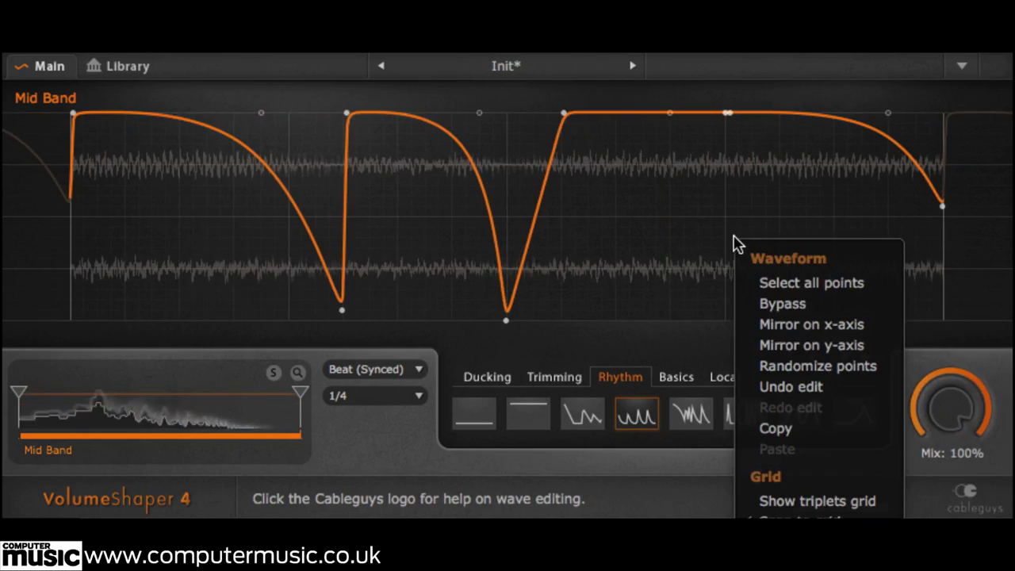
{"action": "left_click", "coordinate": [827, 331]}
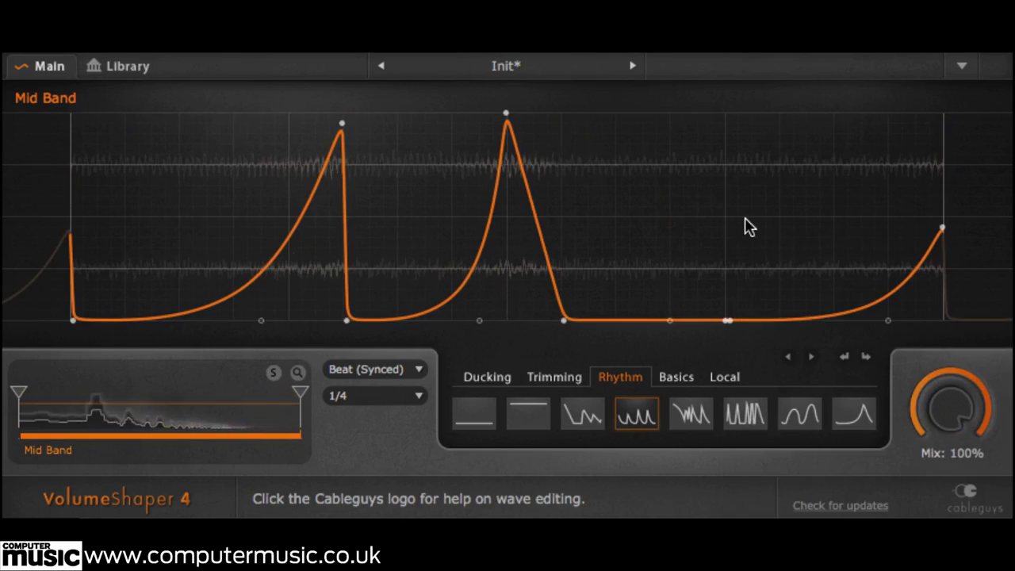
{"action": "right_click", "coordinate": [749, 227]}
{"action": "left_click", "coordinate": [799, 325]}
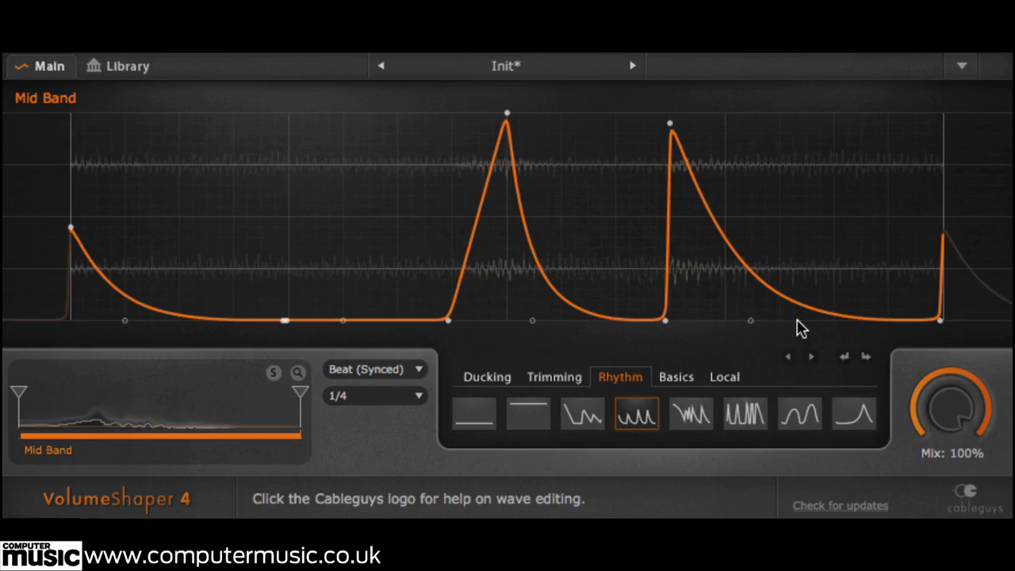
Step: Randomize the Mid Band curve's 12 points three times in a row
{"action": "right_click", "coordinate": [761, 192]}
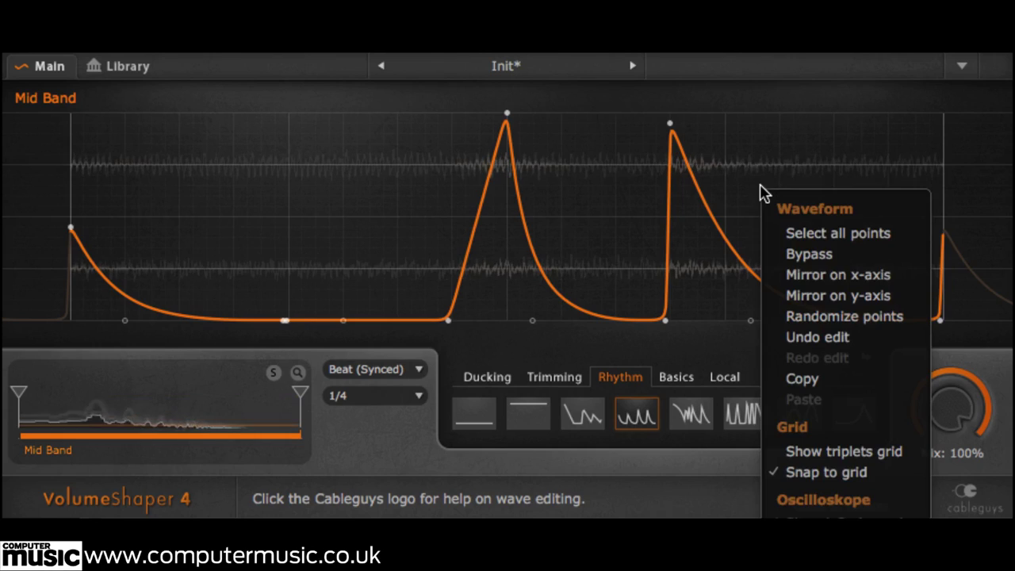
{"action": "left_click", "coordinate": [862, 324]}
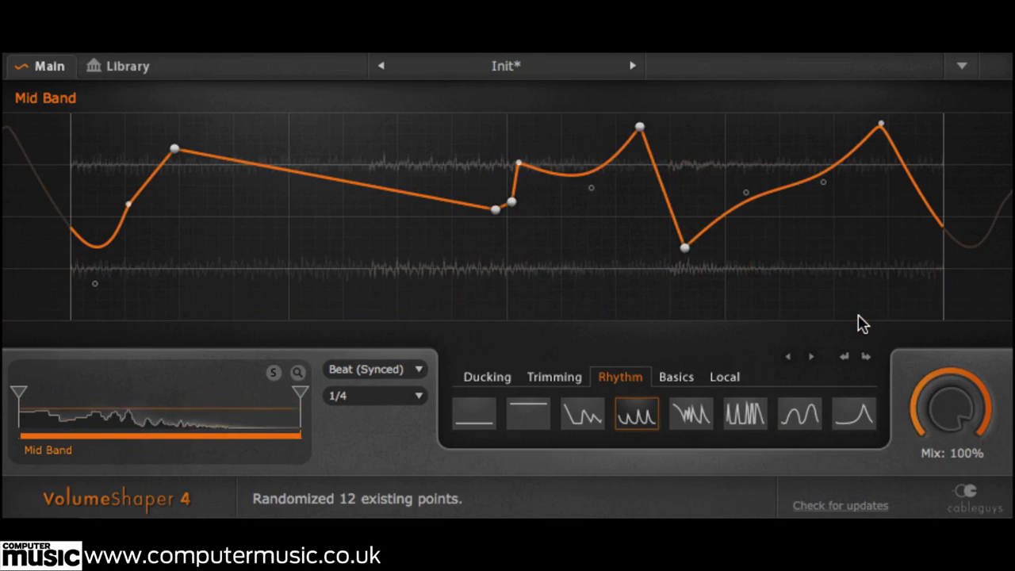
{"action": "right_click", "coordinate": [324, 241]}
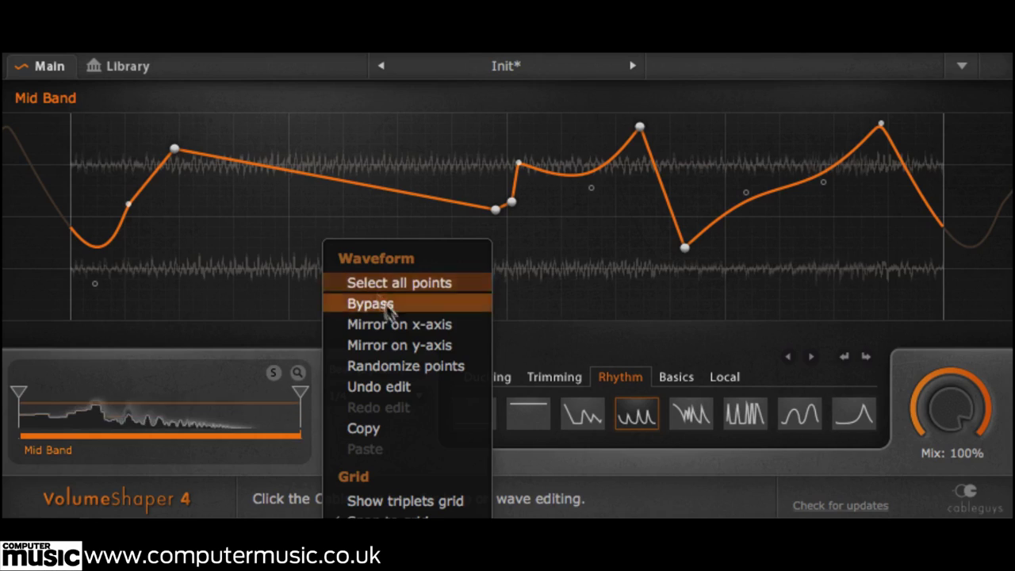
{"action": "left_click", "coordinate": [402, 367]}
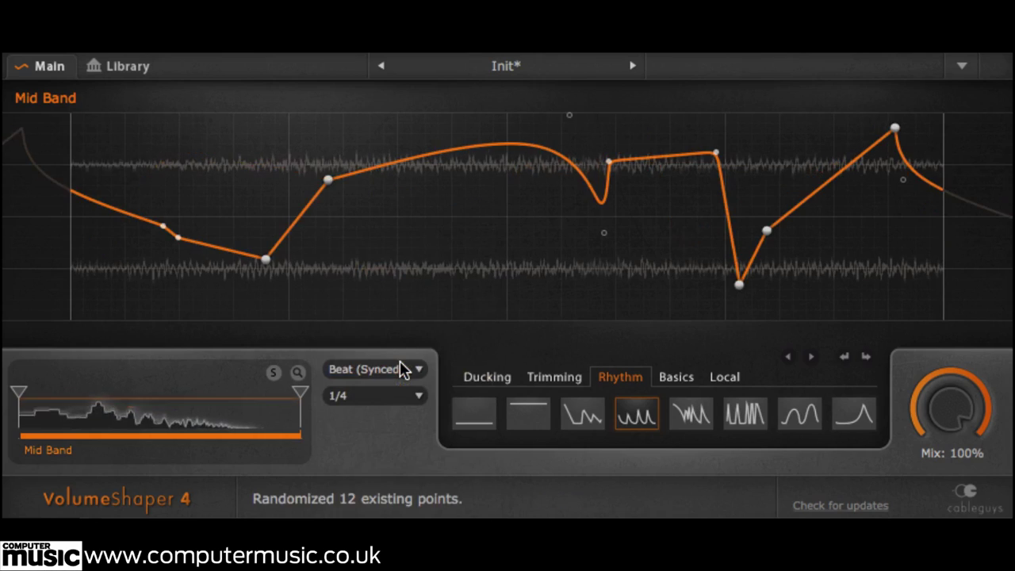
{"action": "right_click", "coordinate": [444, 237]}
{"action": "left_click", "coordinate": [520, 363]}
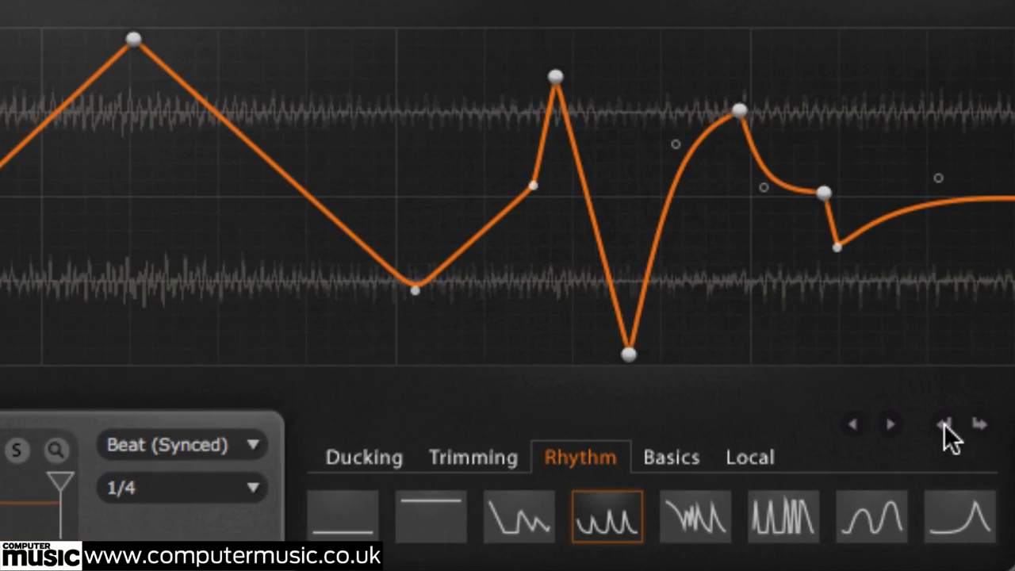
Step: Step back and forth through undo and redo, finishing on the two-peak curve
{"action": "left_click", "coordinate": [943, 424]}
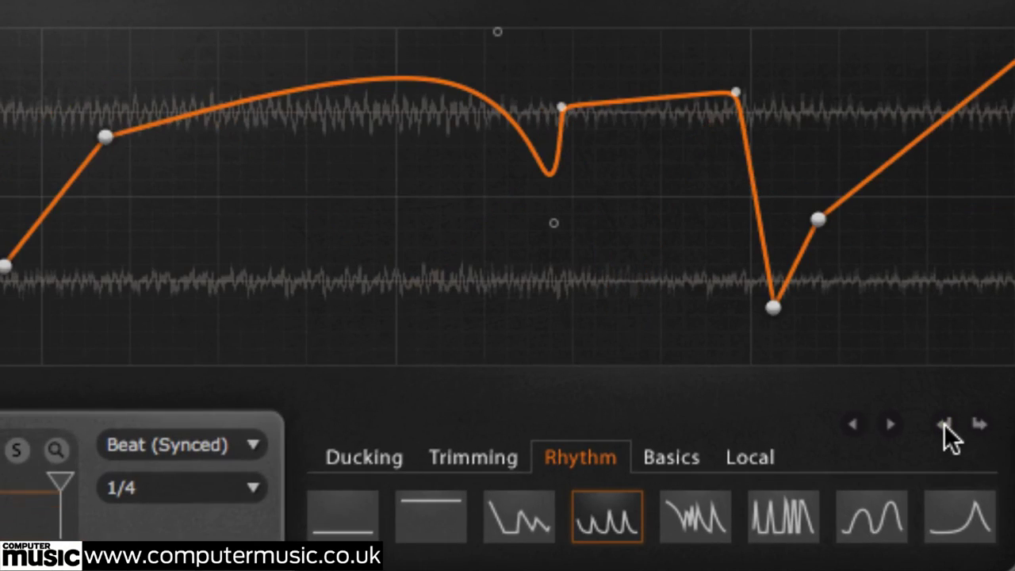
{"action": "left_click", "coordinate": [944, 424]}
{"action": "left_click", "coordinate": [944, 424]}
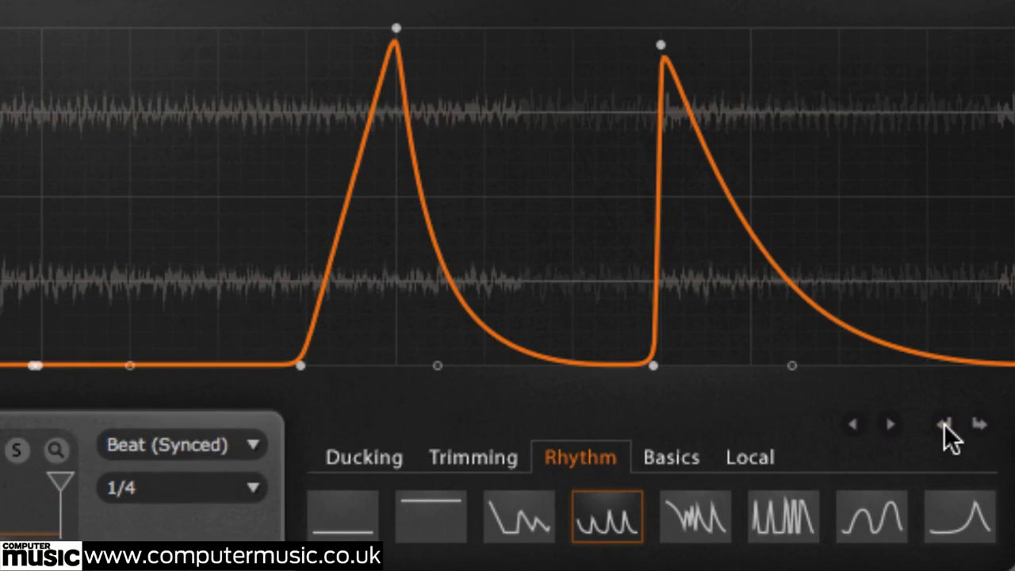
{"action": "left_click", "coordinate": [944, 423]}
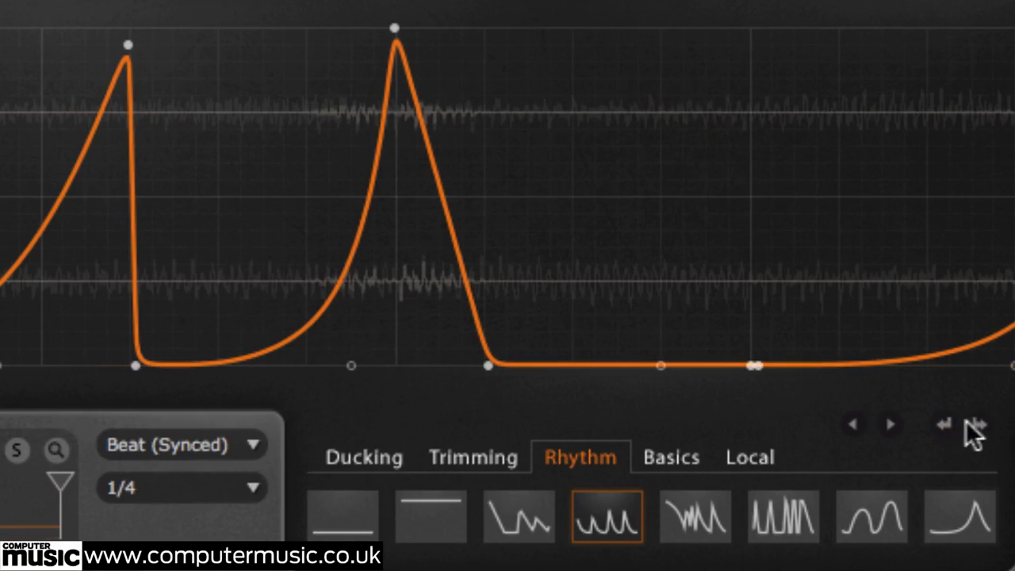
{"action": "left_click", "coordinate": [978, 424]}
{"action": "left_click", "coordinate": [977, 424]}
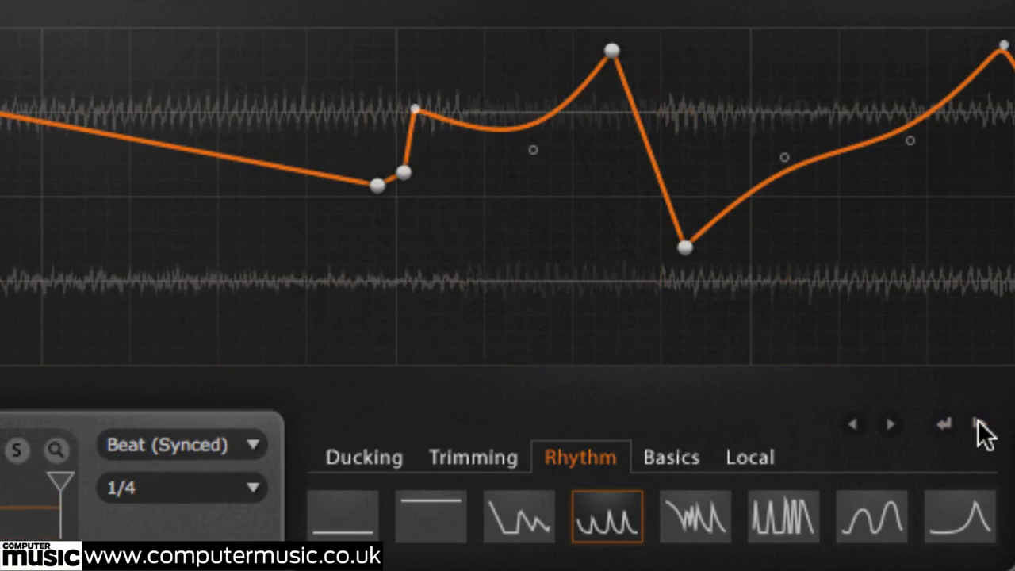
{"action": "left_click", "coordinate": [946, 424]}
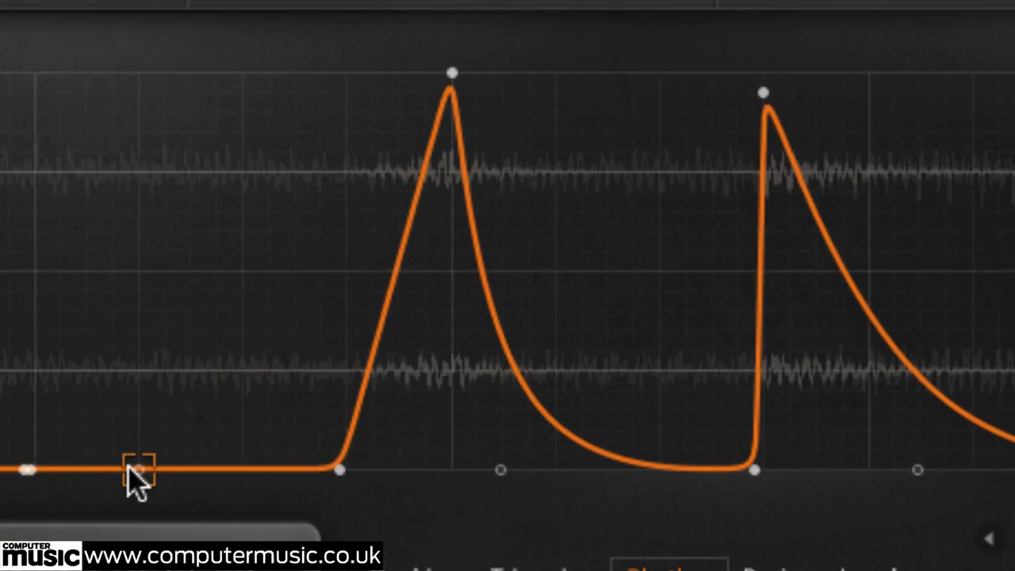
Step: Bend the first flat stretch into a sharp peak and place it at the bar start
{"action": "left_click_drag", "start_coordinate": [137, 470], "coordinate": [242, 130]}
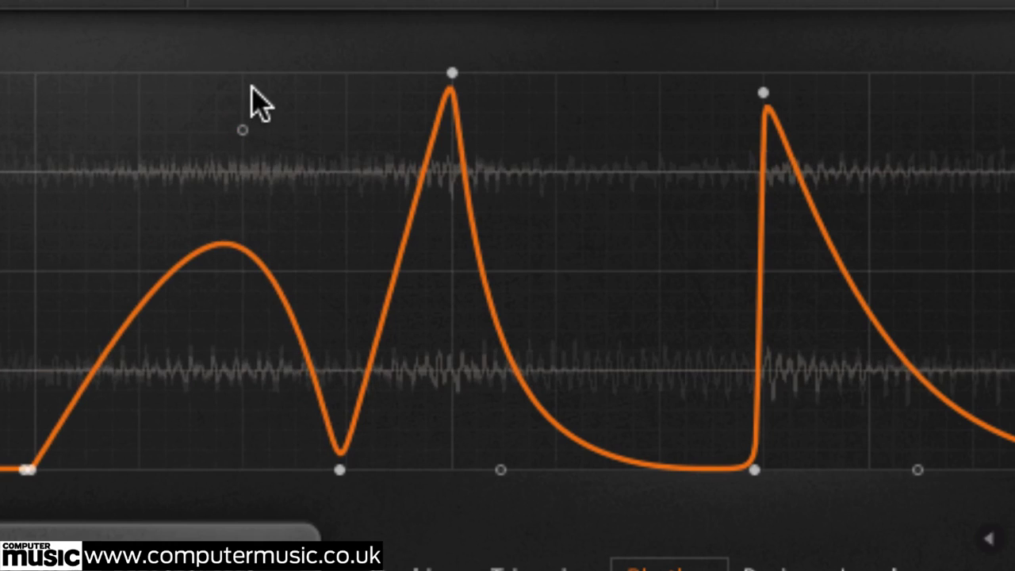
{"action": "left_click", "coordinate": [243, 129]}
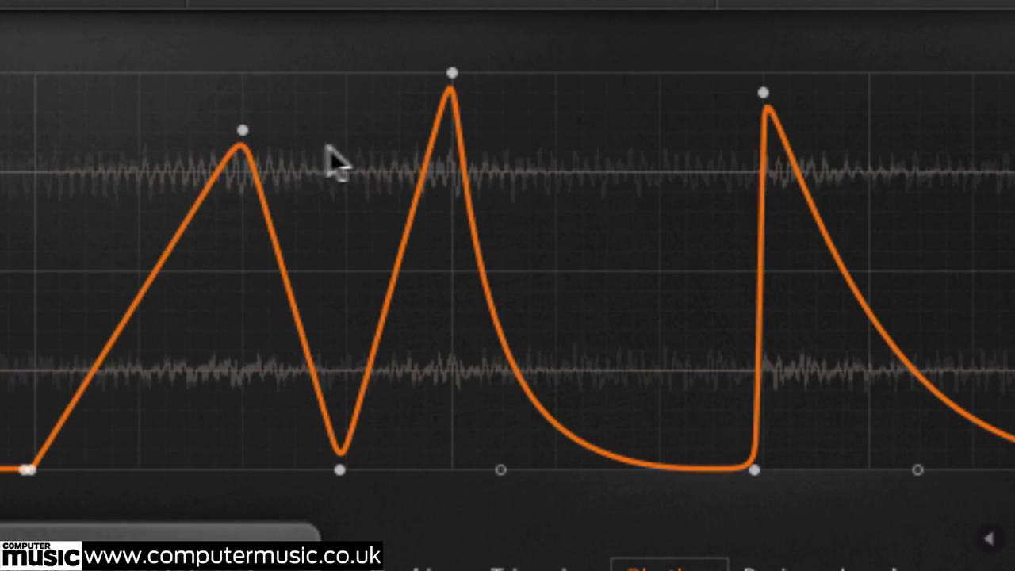
{"action": "left_click_drag", "start_coordinate": [243, 129], "coordinate": [35, 111]}
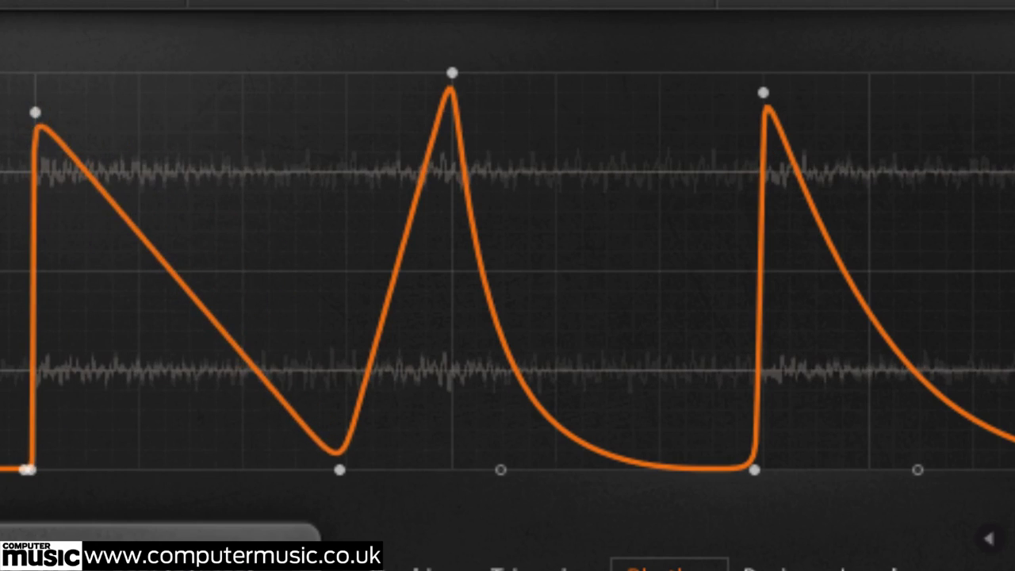
Step: Toggle the first peak rounded and back to sharp, then drag it later in the bar
{"action": "left_click", "coordinate": [35, 112]}
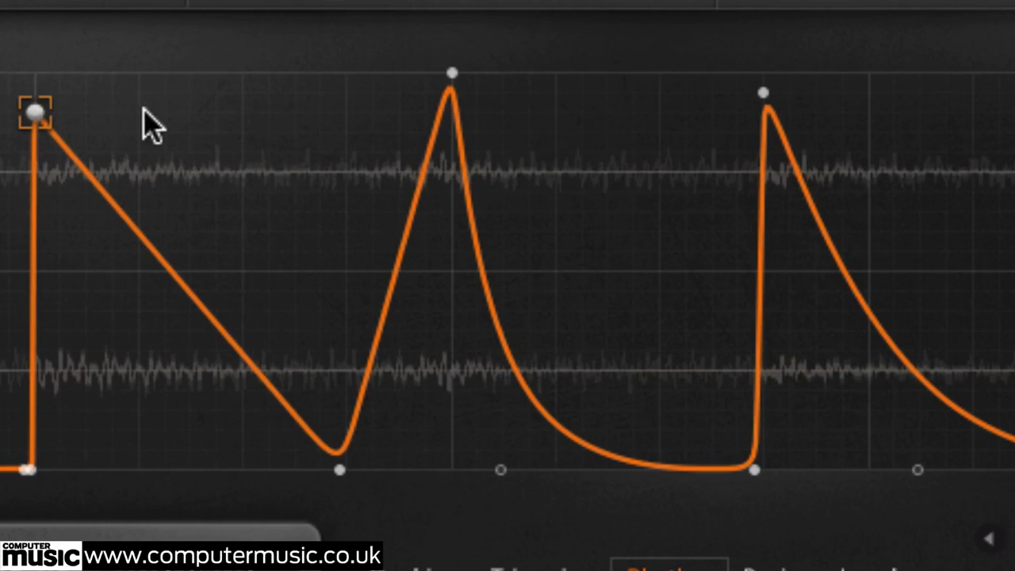
{"action": "double_click", "coordinate": [35, 112]}
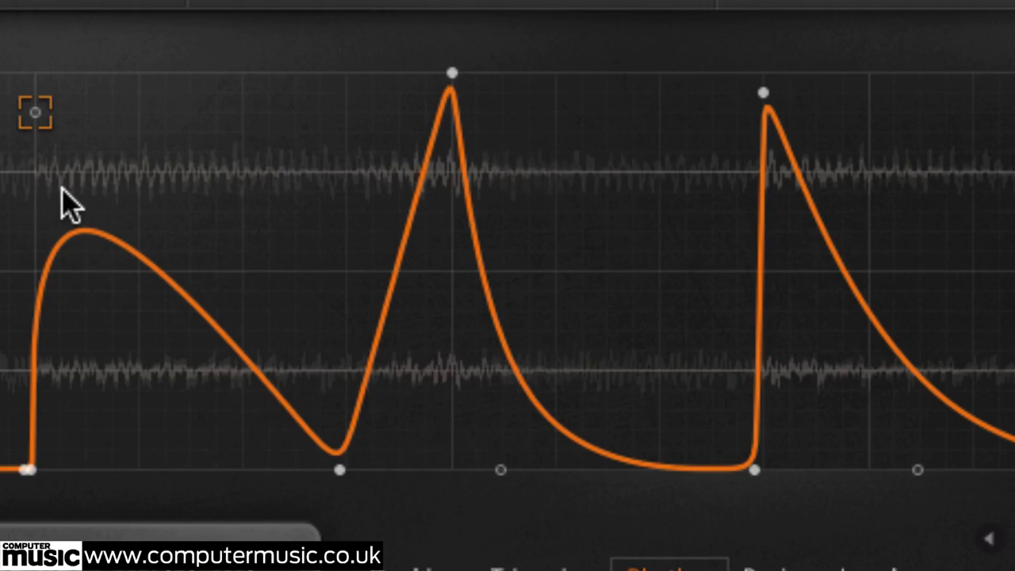
{"action": "double_click", "coordinate": [36, 112]}
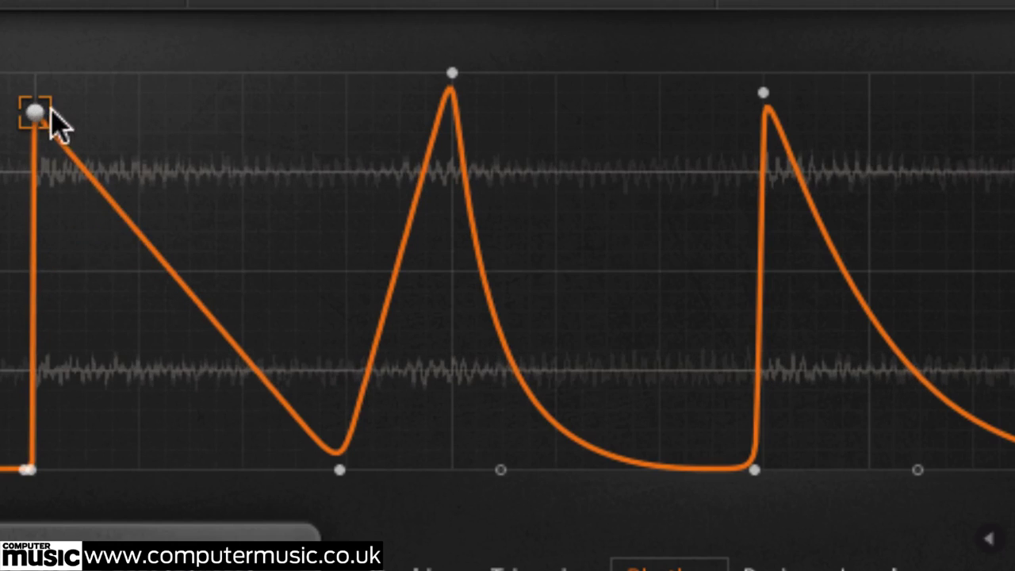
{"action": "left_click_drag", "start_coordinate": [36, 112], "coordinate": [243, 115]}
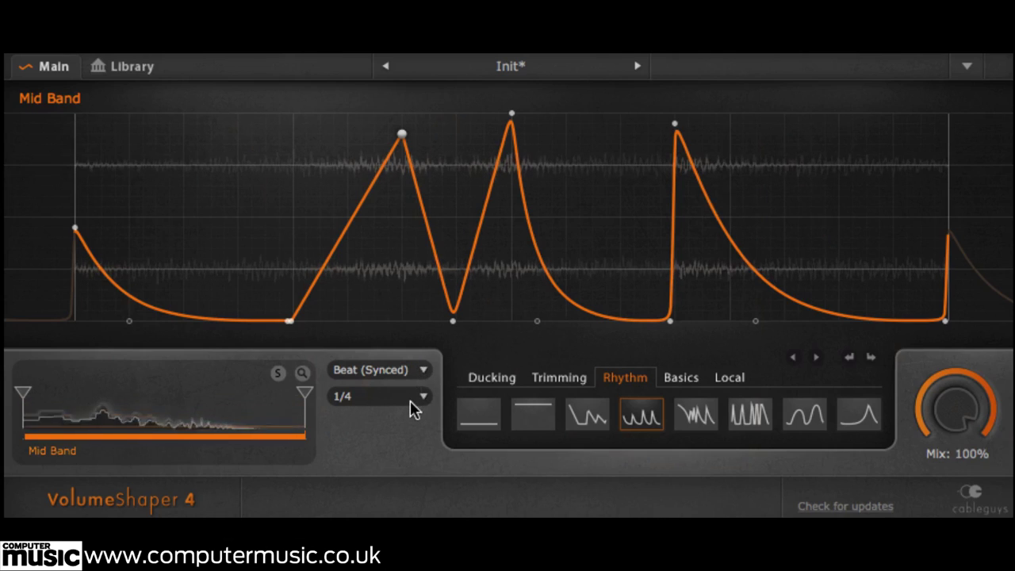
Step: Try the Mid Band shape at 1/8, 1/2 and 32 Bars, settling on a 1/128 beat-synced rate
{"action": "left_click", "coordinate": [431, 97]}
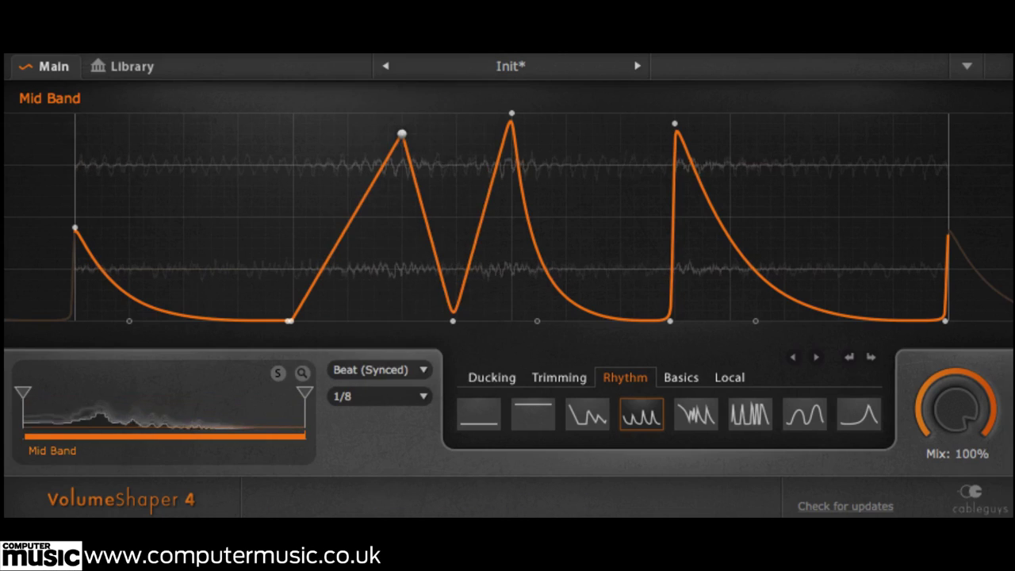
{"action": "left_click", "coordinate": [414, 397]}
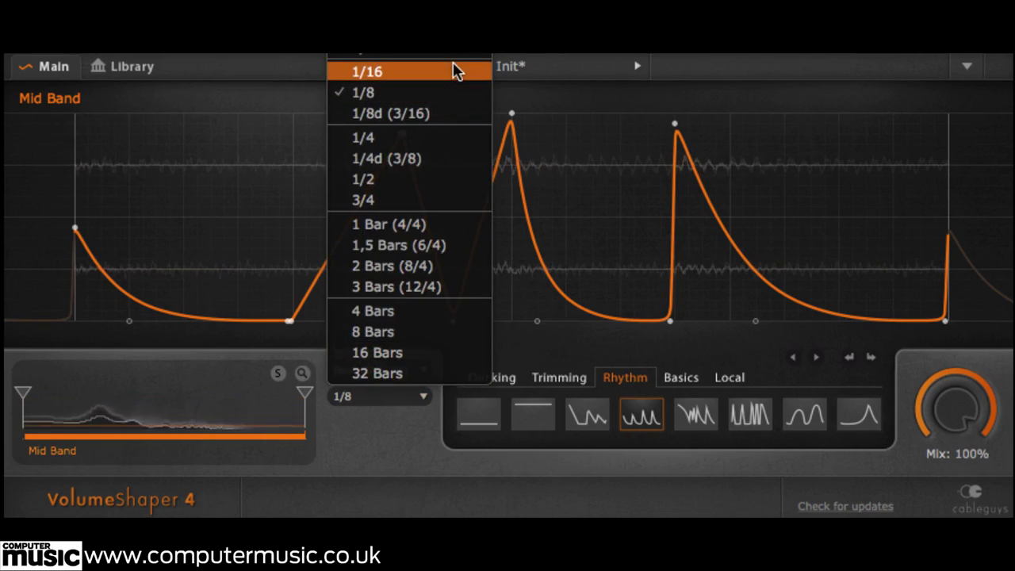
{"action": "left_click", "coordinate": [436, 178]}
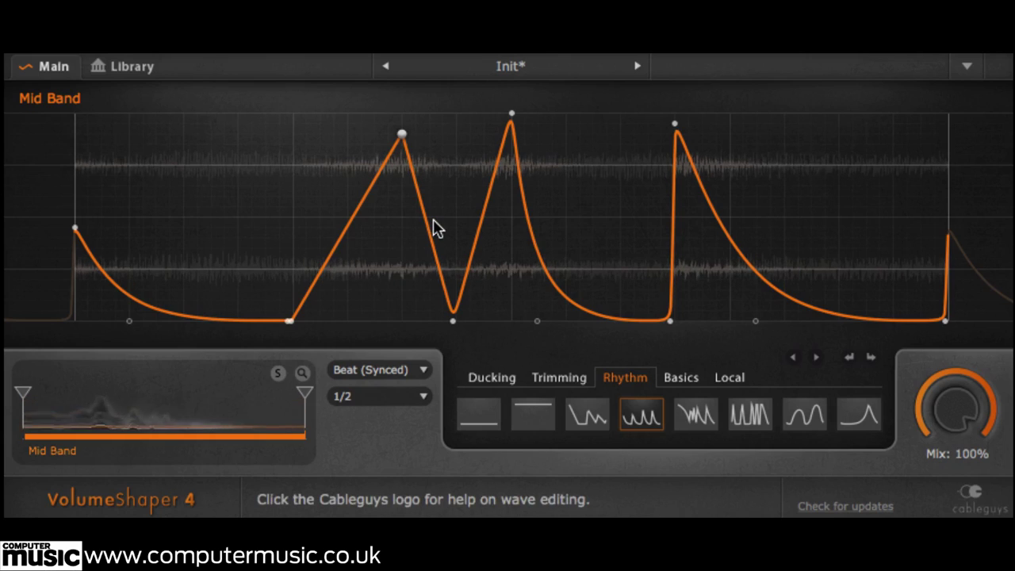
{"action": "left_click", "coordinate": [422, 397]}
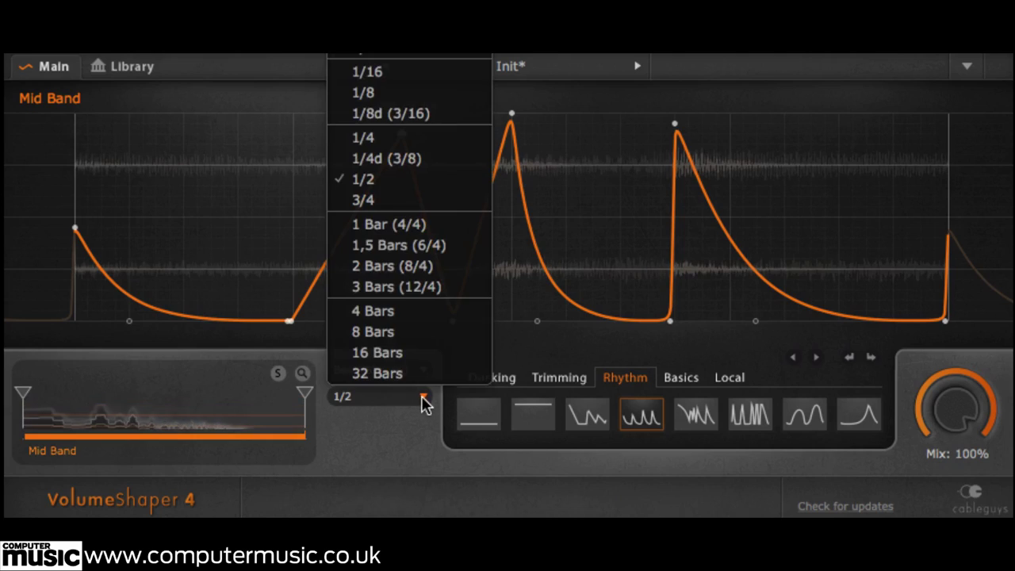
{"action": "left_click", "coordinate": [432, 374]}
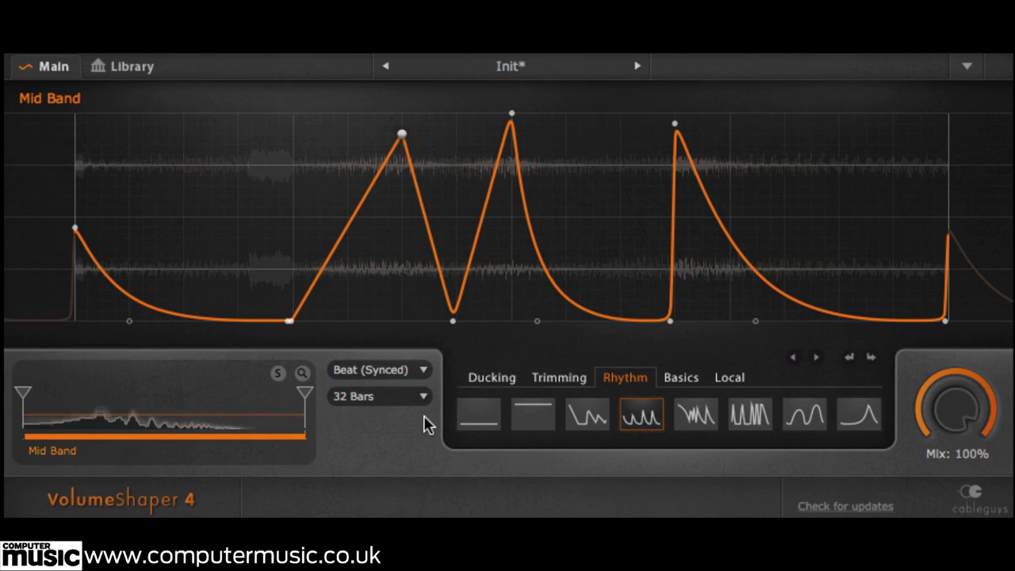
{"action": "left_click", "coordinate": [423, 399]}
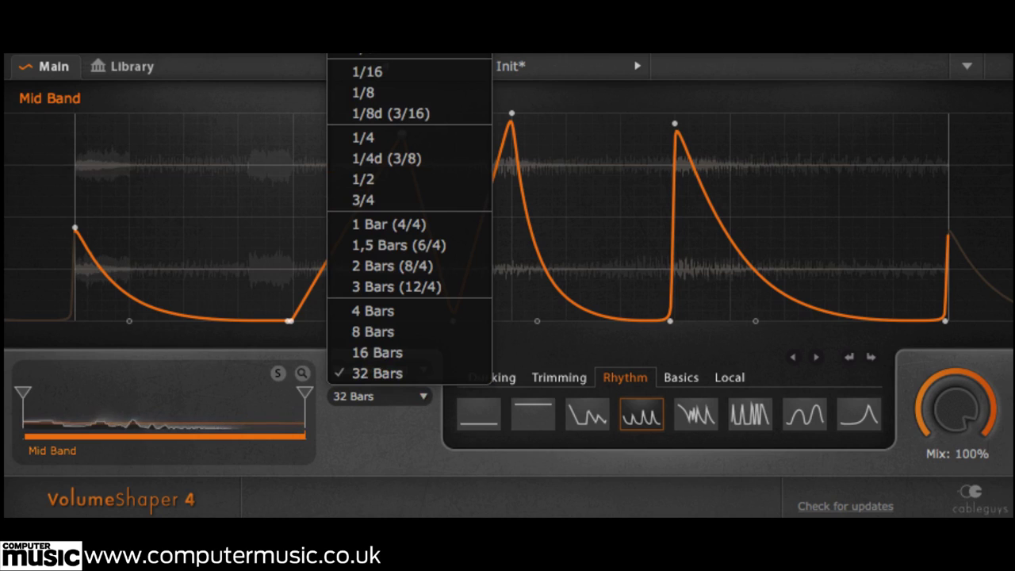
{"action": "left_click", "coordinate": [365, 16]}
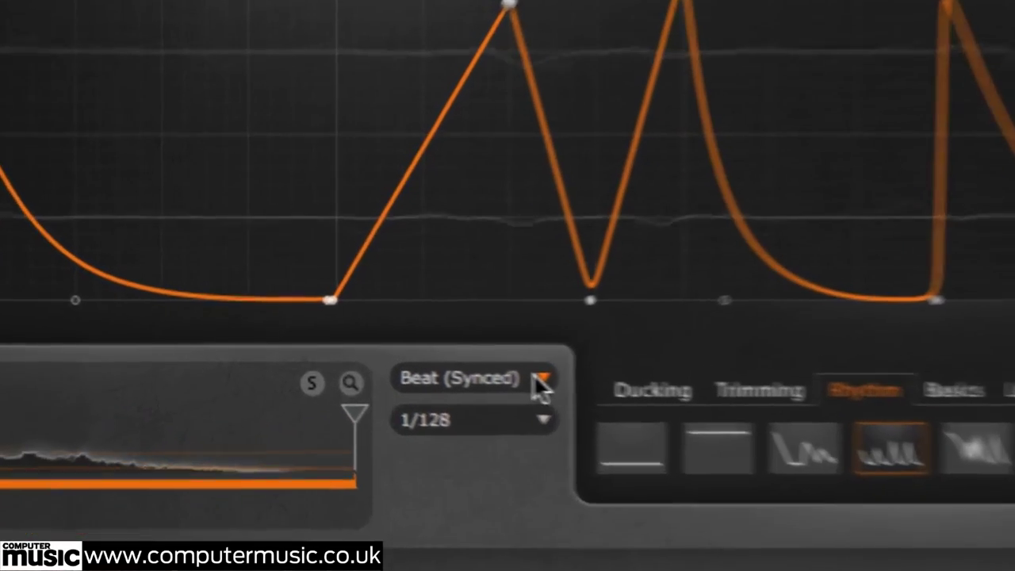
Step: Switch the Mid Band to Hertz (Synced) timing and adjust its speed to about 5.84Hz
{"action": "left_click", "coordinate": [424, 370]}
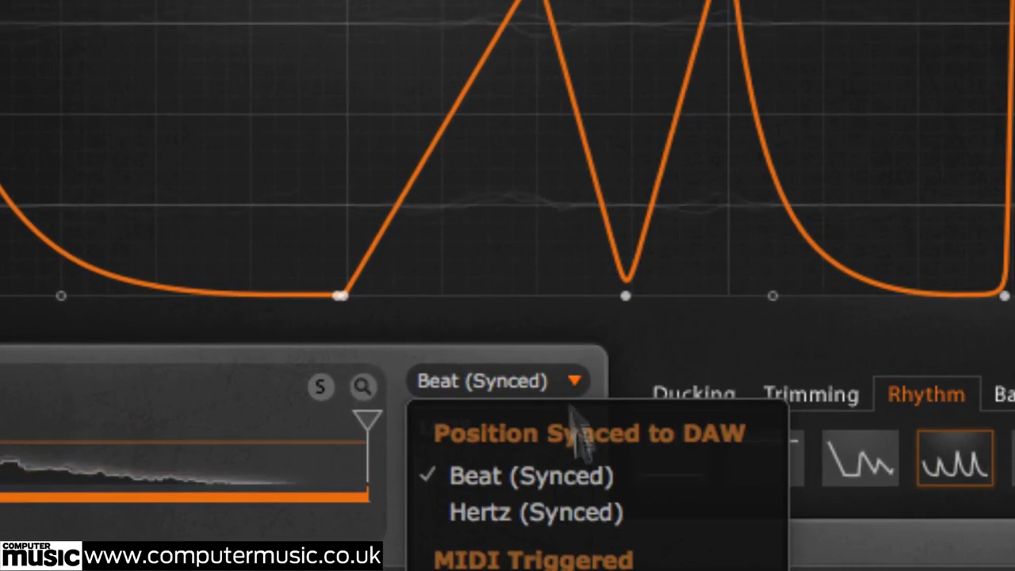
{"action": "left_click", "coordinate": [430, 463]}
{"action": "left_click_drag", "start_coordinate": [508, 452], "coordinate": [507, 492]}
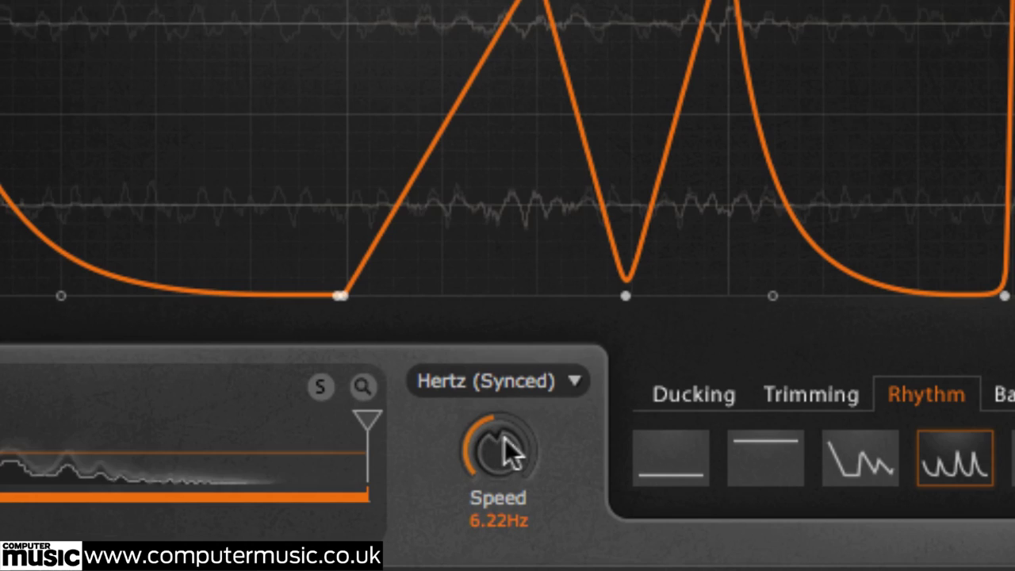
{"action": "left_click_drag", "start_coordinate": [506, 446], "coordinate": [505, 432]}
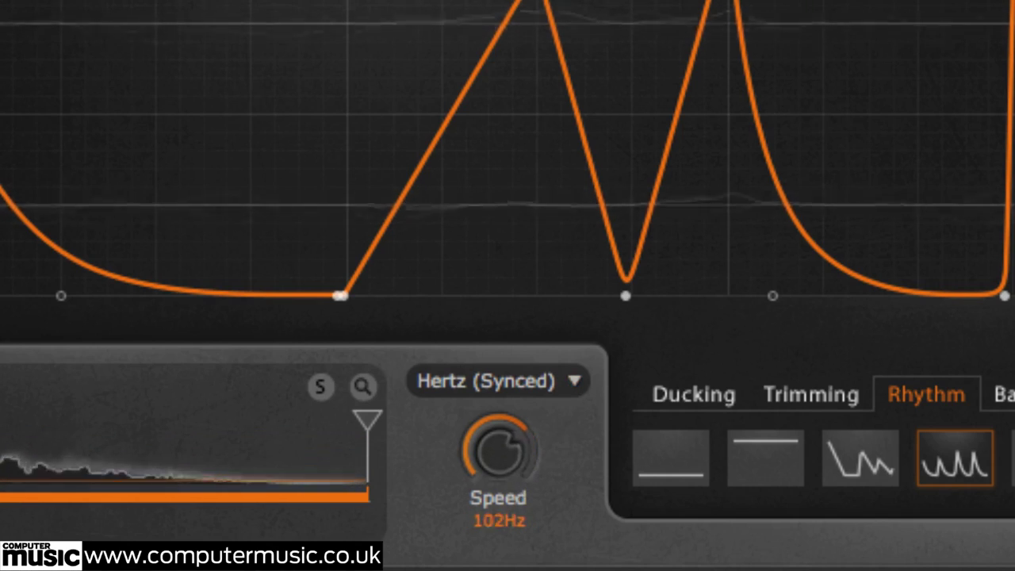
{"action": "left_click", "coordinate": [567, 380]}
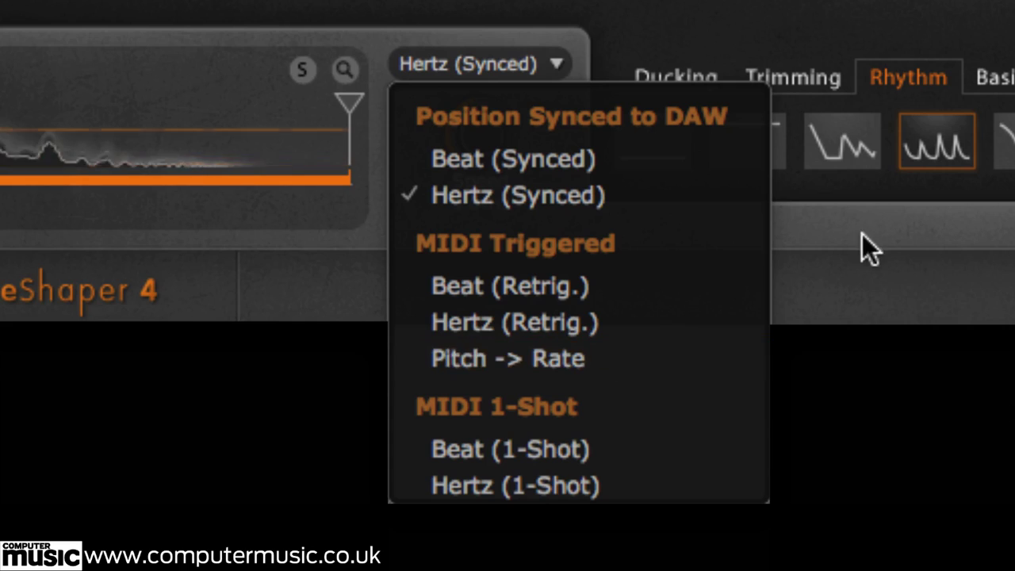
{"action": "left_click", "coordinate": [860, 274]}
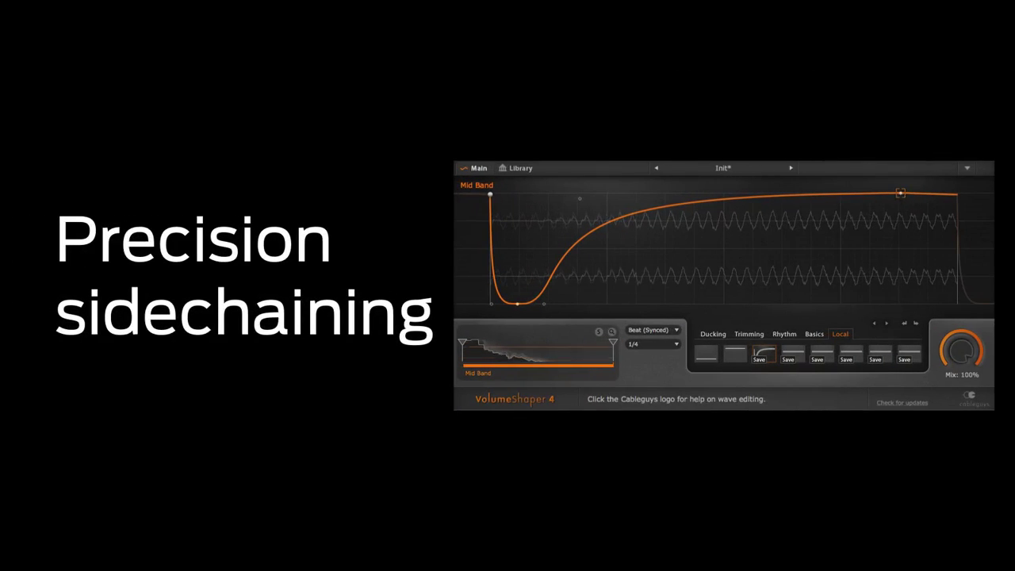
Step: Move the curve's top node earlier in the cycle
{"action": "left_click_drag", "start_coordinate": [900, 193], "coordinate": [784, 193]}
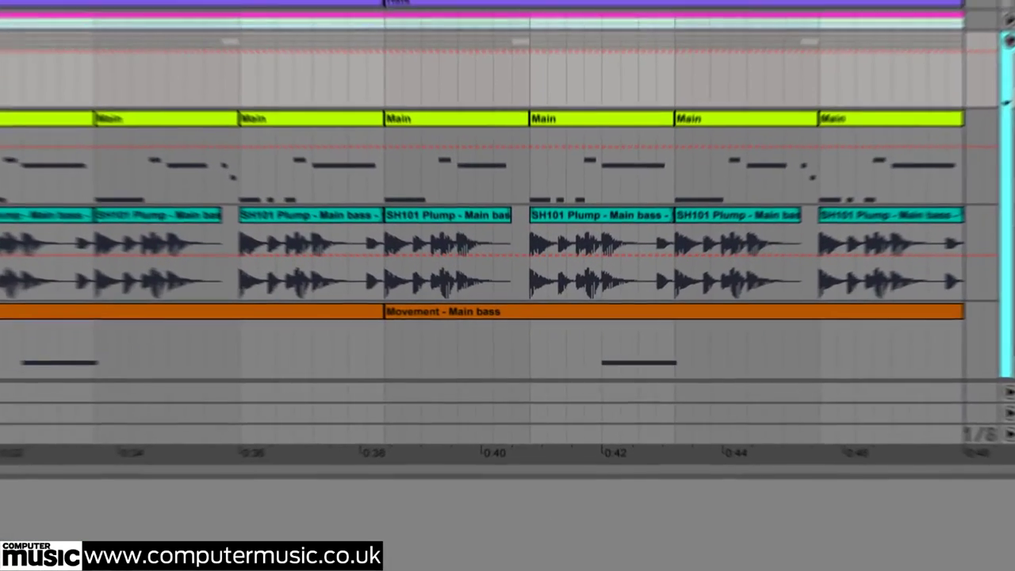
Step: Reopen VolumeShaper, load the third local preset curve, and shift its top node left to recover sooner
{"action": "left_click", "coordinate": [146, 428]}
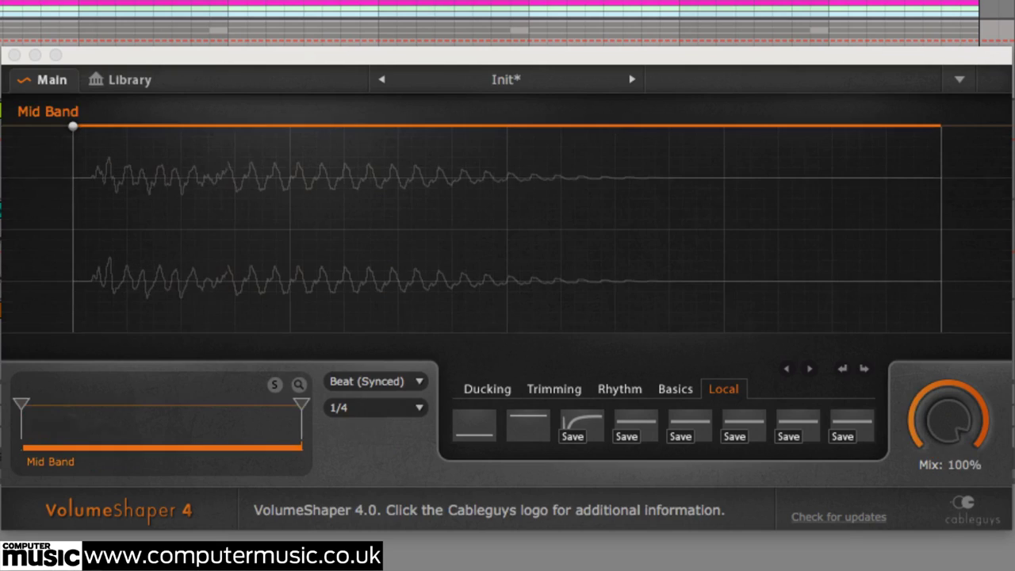
{"action": "left_click", "coordinate": [581, 427]}
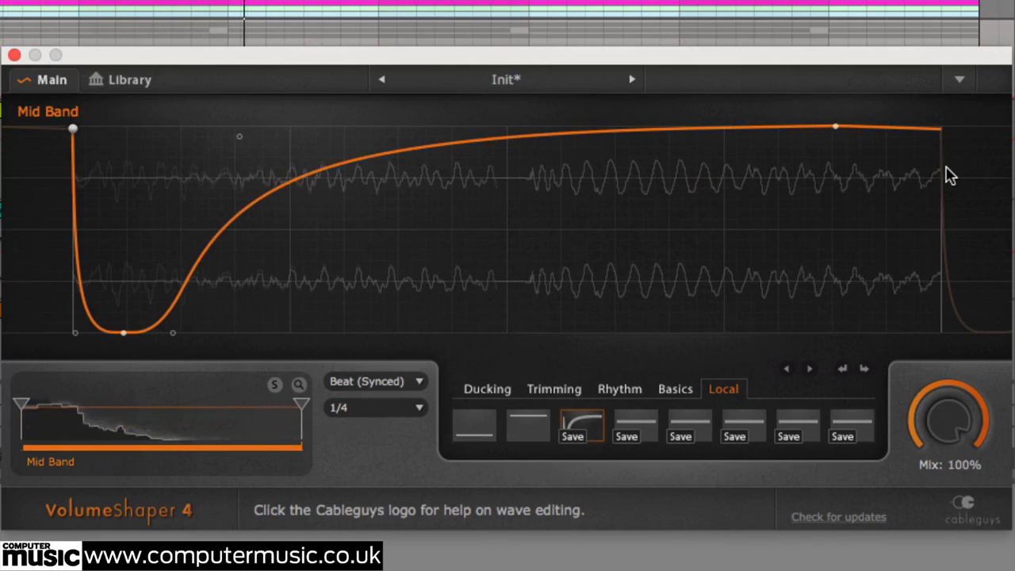
{"action": "left_click_drag", "start_coordinate": [836, 127], "coordinate": [292, 127]}
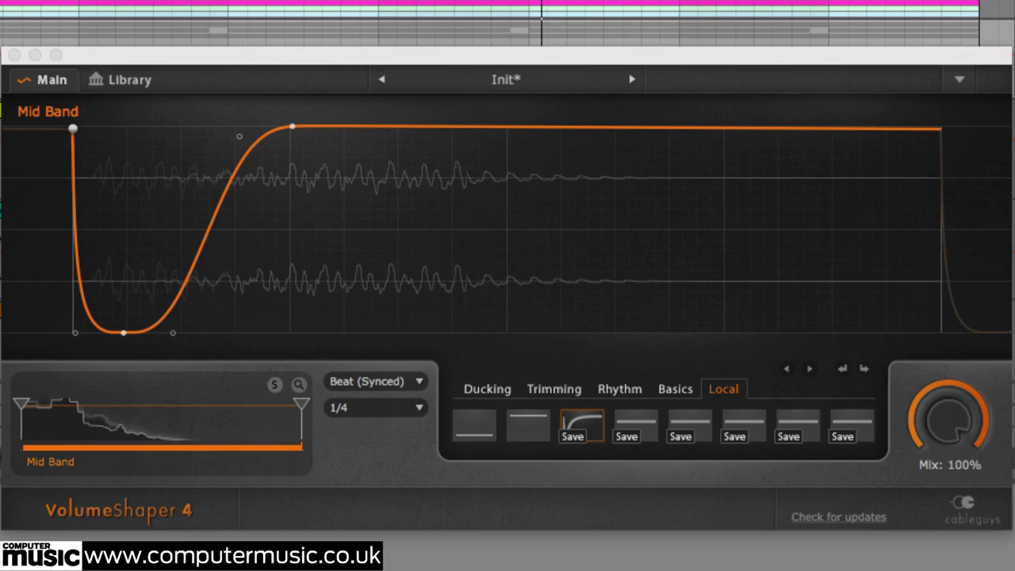
Step: Adjust the Mix knob from about 53% so the wet blend ends at 69%
{"action": "left_click", "coordinate": [940, 429]}
{"action": "left_click_drag", "start_coordinate": [940, 428], "coordinate": [939, 468]}
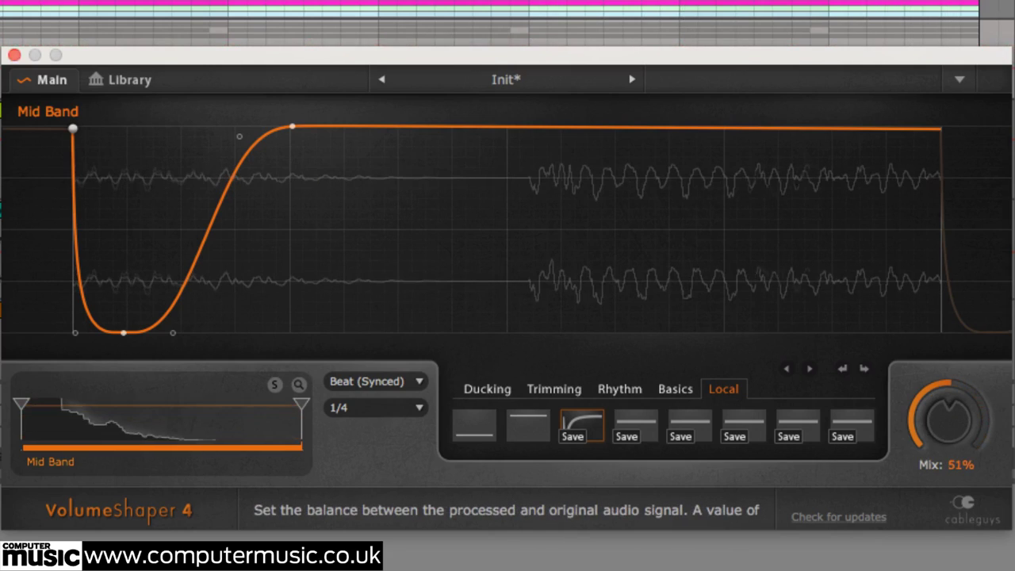
{"action": "mouse_move", "coordinate": [951, 420]}
{"action": "left_mouse_down"}
{"action": "mouse_move", "coordinate": [952, 428]}
{"action": "mouse_move", "coordinate": [951, 405]}
{"action": "left_mouse_up"}
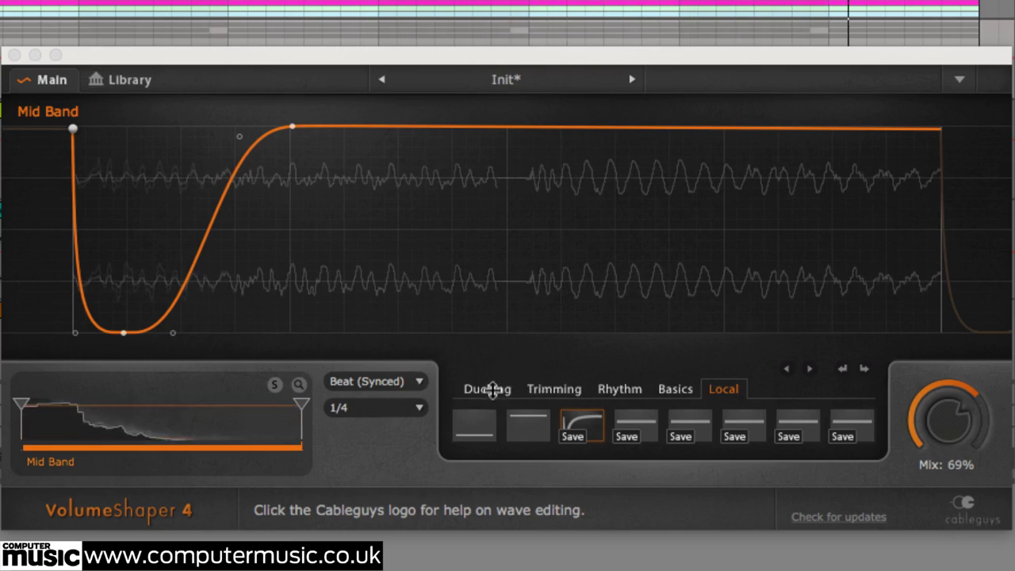
Step: Cycle through the Ducking presets, ending on the wider gentle S-curve, with Mix raised to 79%
{"action": "left_click", "coordinate": [492, 389]}
{"action": "left_click", "coordinate": [578, 425]}
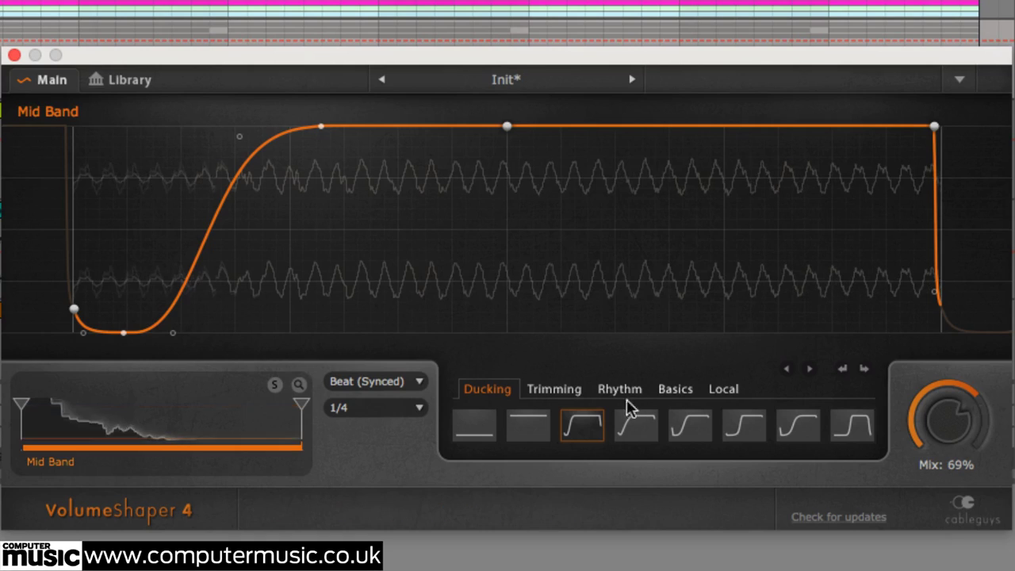
{"action": "left_click_drag", "start_coordinate": [911, 408], "coordinate": [911, 389]}
{"action": "left_click", "coordinate": [634, 429]}
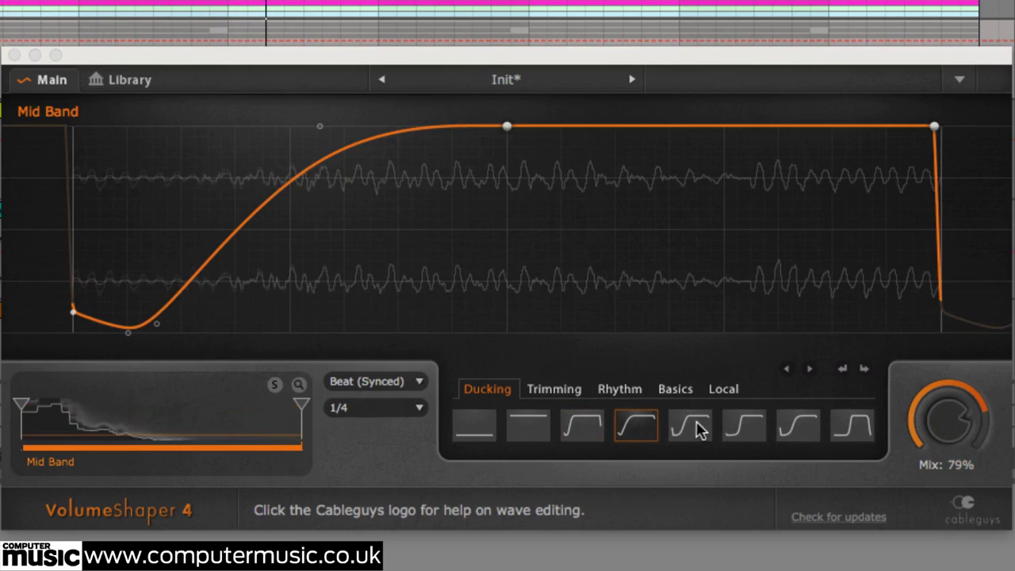
{"action": "left_click", "coordinate": [696, 428]}
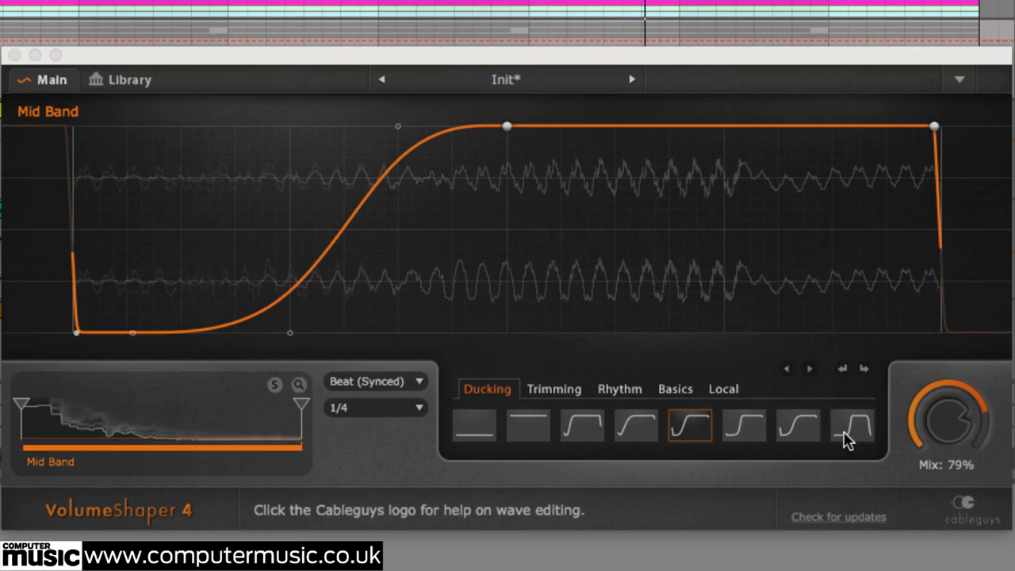
{"action": "left_click", "coordinate": [784, 428]}
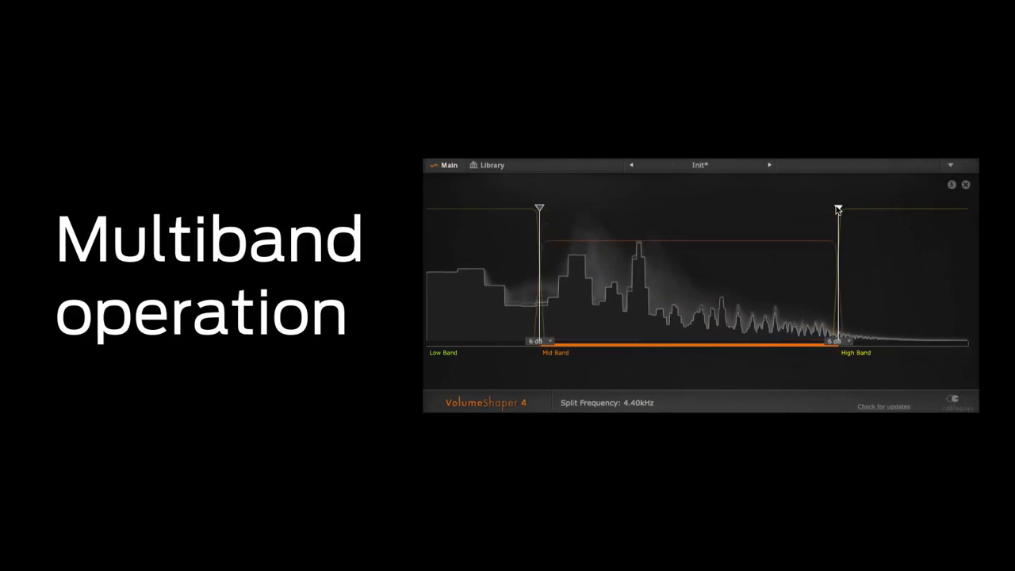
Step: Add Low and High bands by dragging the split markers, with the low split near 212 Hz
{"action": "left_click_drag", "start_coordinate": [840, 209], "coordinate": [790, 209]}
{"action": "left_click_drag", "start_coordinate": [547, 211], "coordinate": [578, 210]}
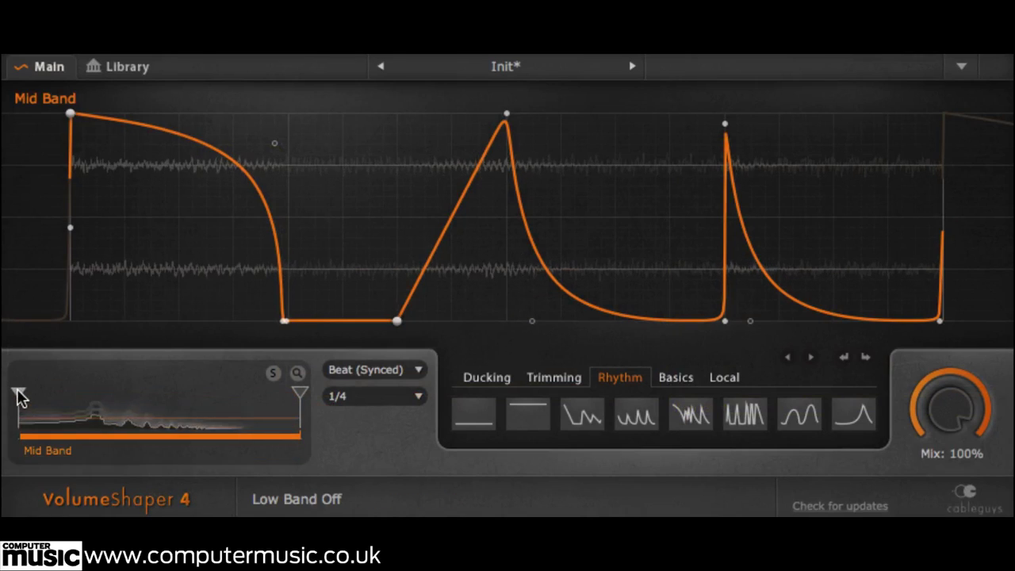
{"action": "left_click_drag", "start_coordinate": [19, 396], "coordinate": [97, 391]}
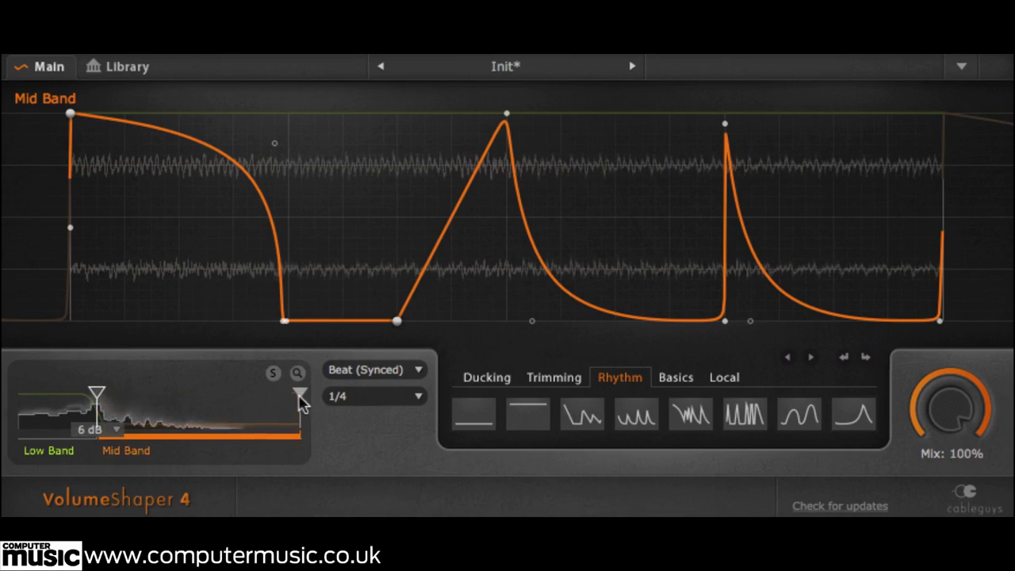
{"action": "left_click_drag", "start_coordinate": [300, 399], "coordinate": [222, 393]}
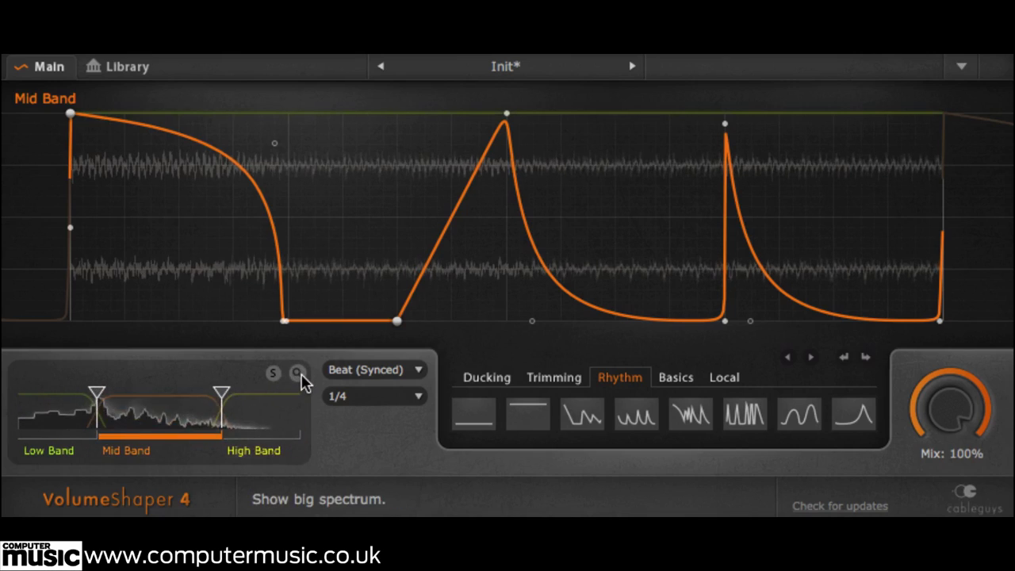
Step: In the big spectrum view, fine-tune the crossovers to 261 Hz and 2.57 kHz
{"action": "left_click", "coordinate": [300, 375]}
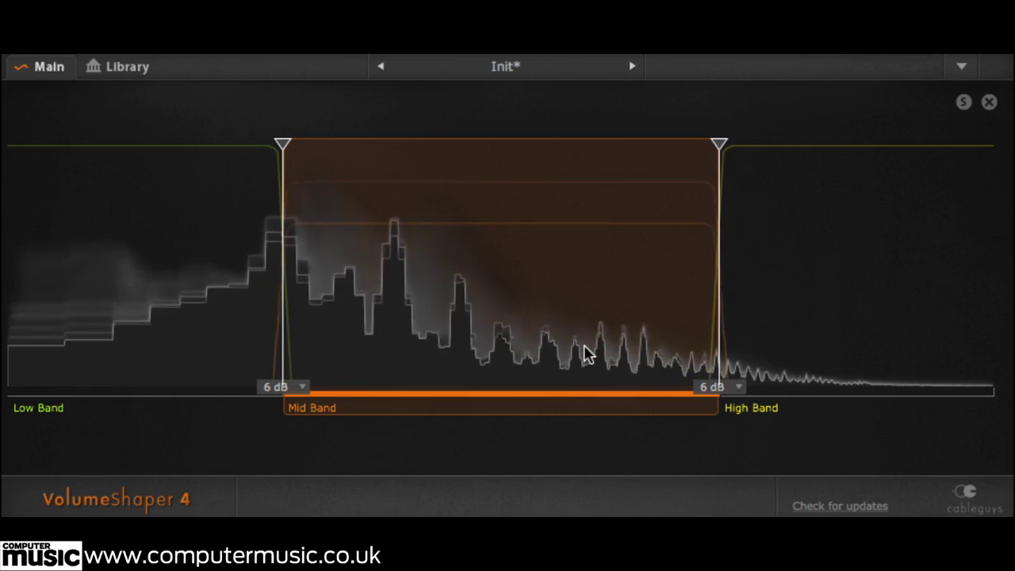
{"action": "left_click_drag", "start_coordinate": [265, 146], "coordinate": [214, 147]}
{"action": "left_click_drag", "start_coordinate": [720, 145], "coordinate": [758, 146]}
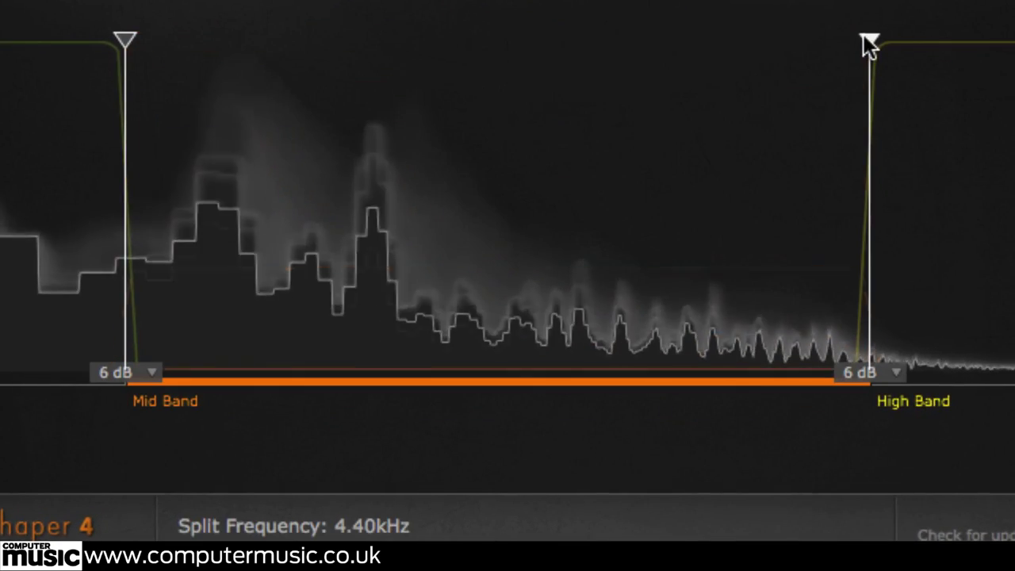
{"action": "left_click_drag", "start_coordinate": [868, 41], "coordinate": [746, 39]}
{"action": "left_click_drag", "start_coordinate": [129, 46], "coordinate": [224, 40]}
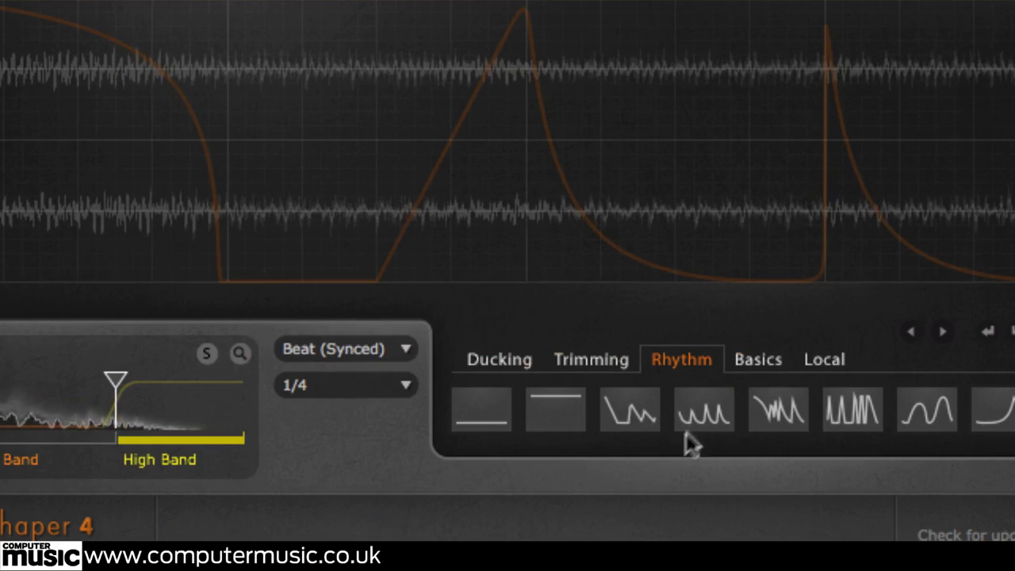
Step: Give the High Band a four-peak rhythm shape and the Low Band a square-wave pattern
{"action": "left_click", "coordinate": [701, 427]}
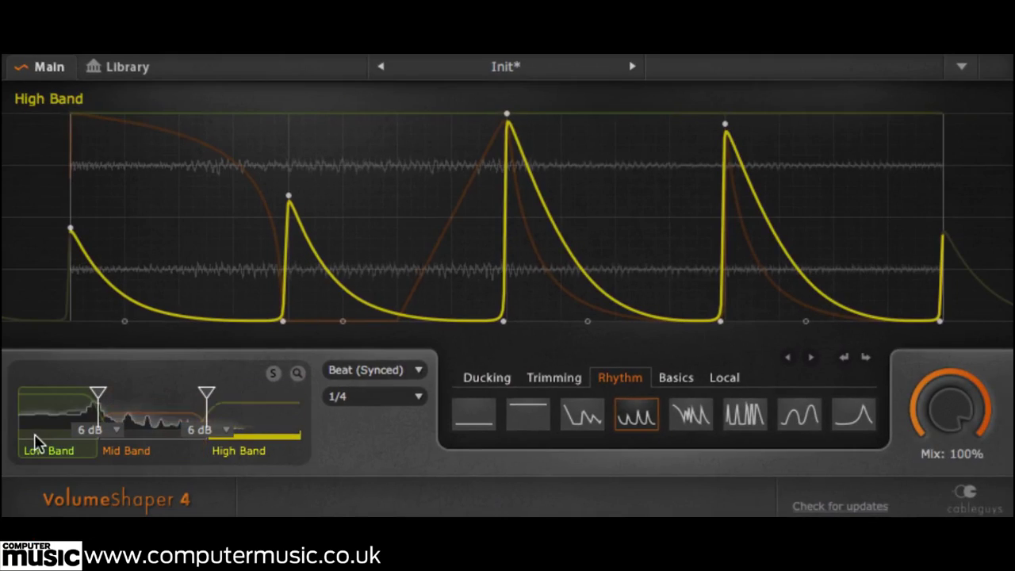
{"action": "left_click", "coordinate": [15, 444]}
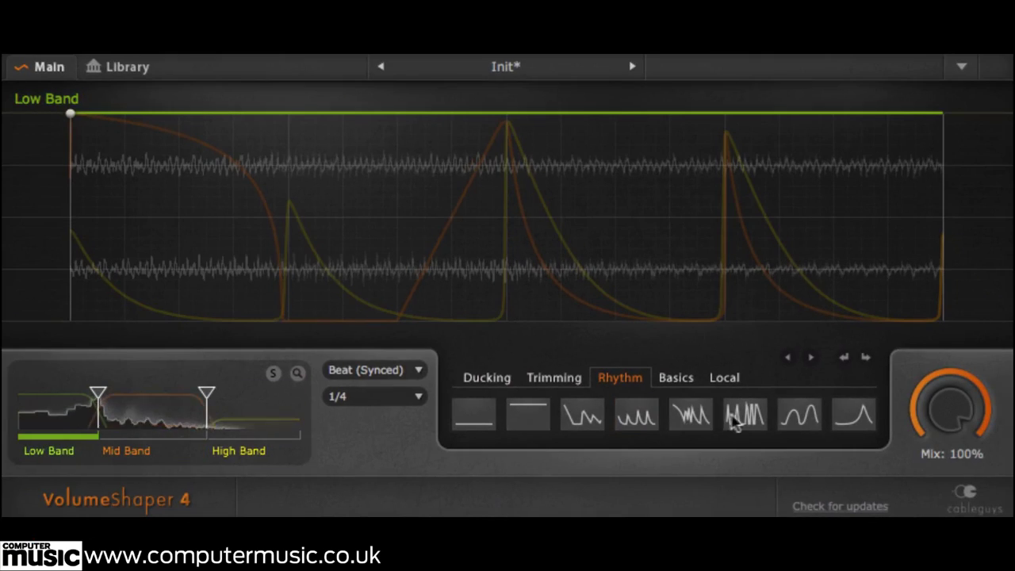
{"action": "left_click", "coordinate": [733, 422]}
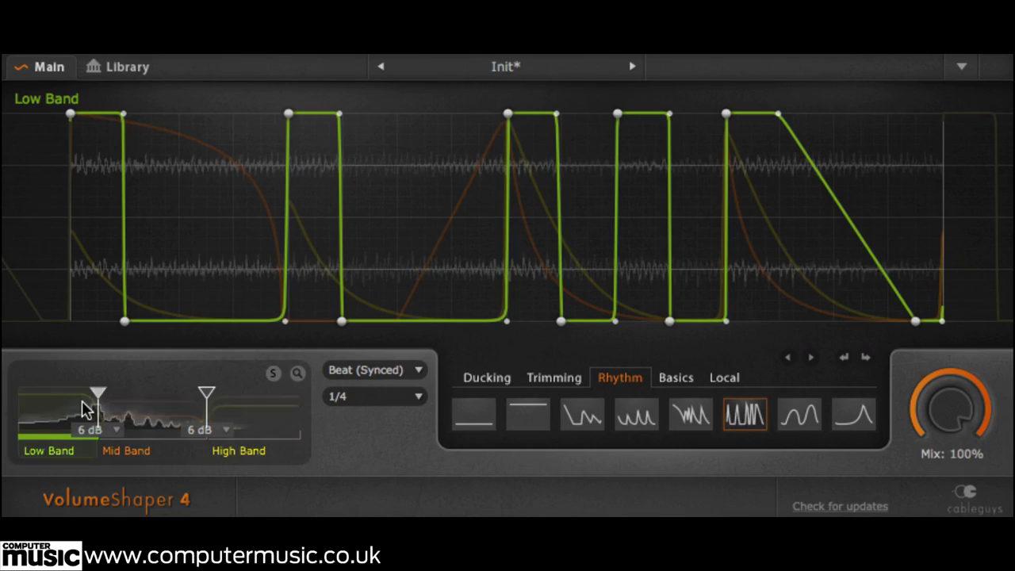
Step: Compare the band curves, then raise the High Band's second peak to about 0.95
{"action": "left_click", "coordinate": [175, 428]}
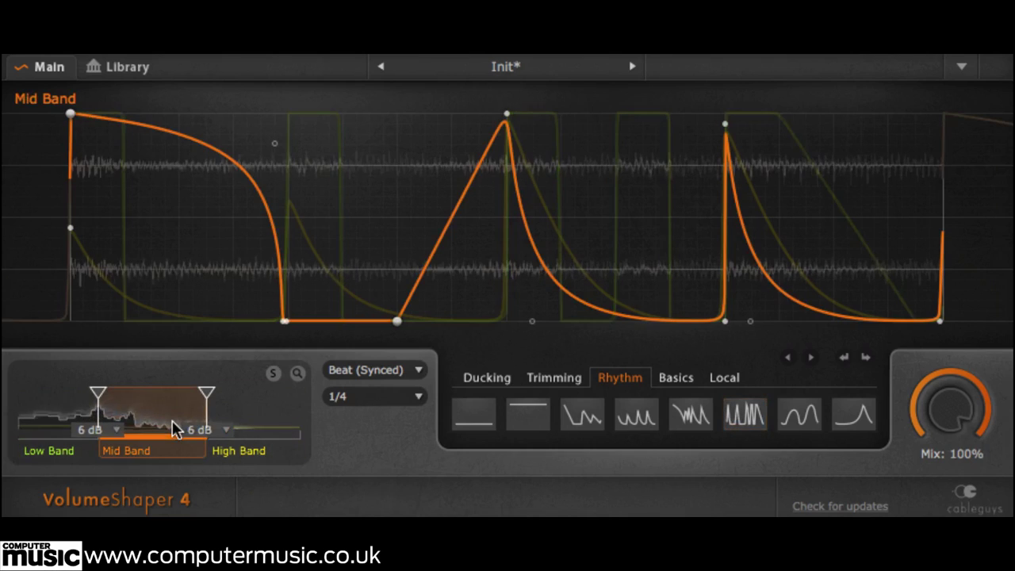
{"action": "left_click", "coordinate": [265, 423]}
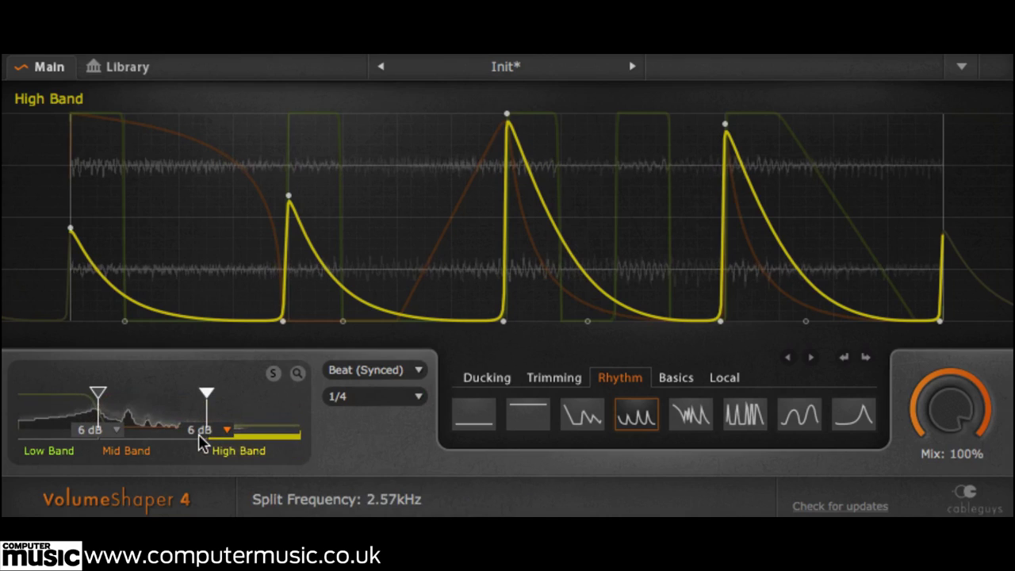
{"action": "left_click", "coordinate": [162, 418]}
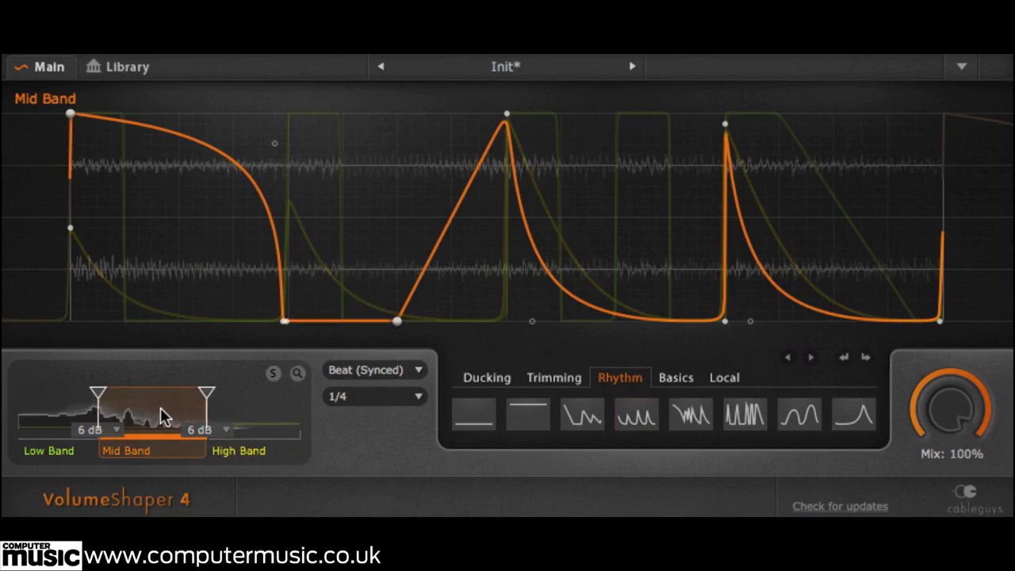
{"action": "left_click", "coordinate": [63, 421]}
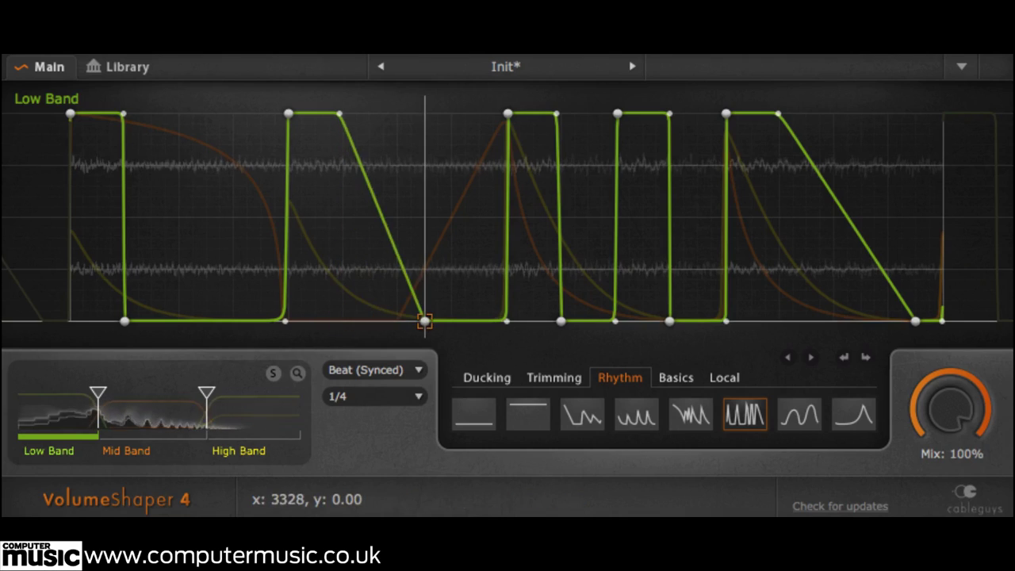
{"action": "left_click", "coordinate": [263, 410]}
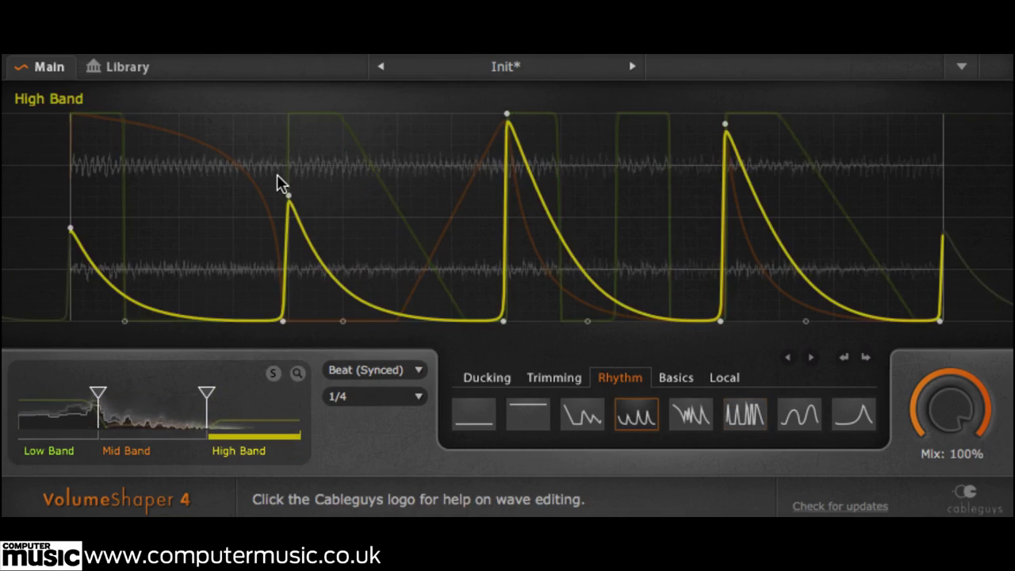
{"action": "left_click_drag", "start_coordinate": [289, 194], "coordinate": [289, 114]}
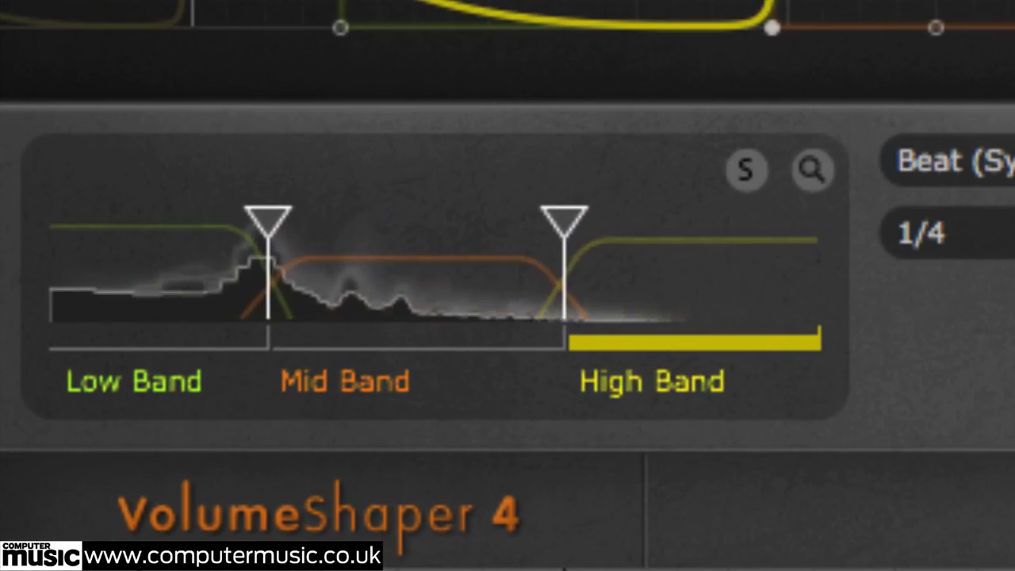
Step: Set both the low/mid and mid/high band split slopes to 12 dB
{"action": "left_click", "coordinate": [616, 326]}
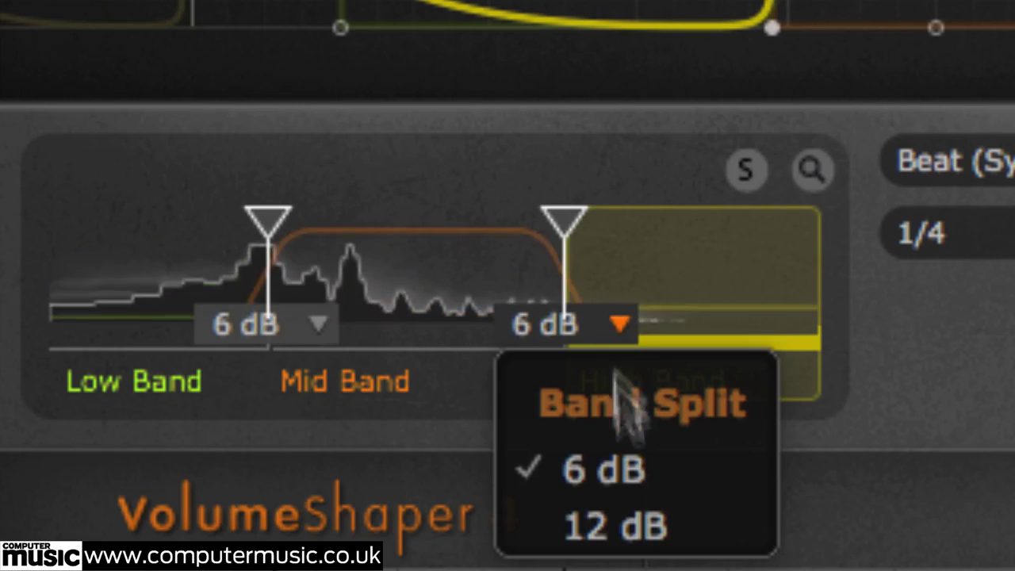
{"action": "left_click", "coordinate": [627, 527]}
{"action": "left_click", "coordinate": [295, 327]}
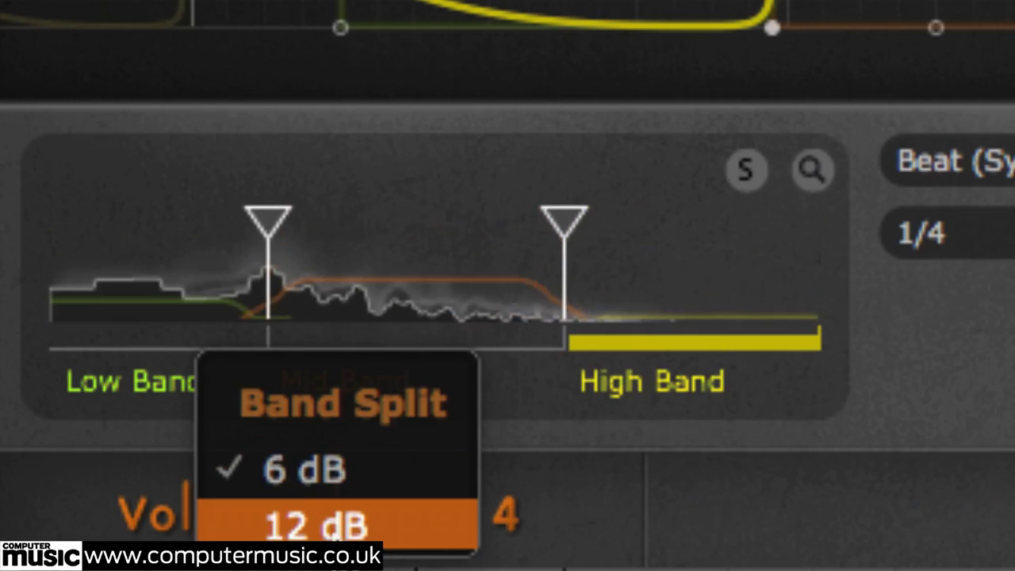
{"action": "left_click", "coordinate": [342, 528]}
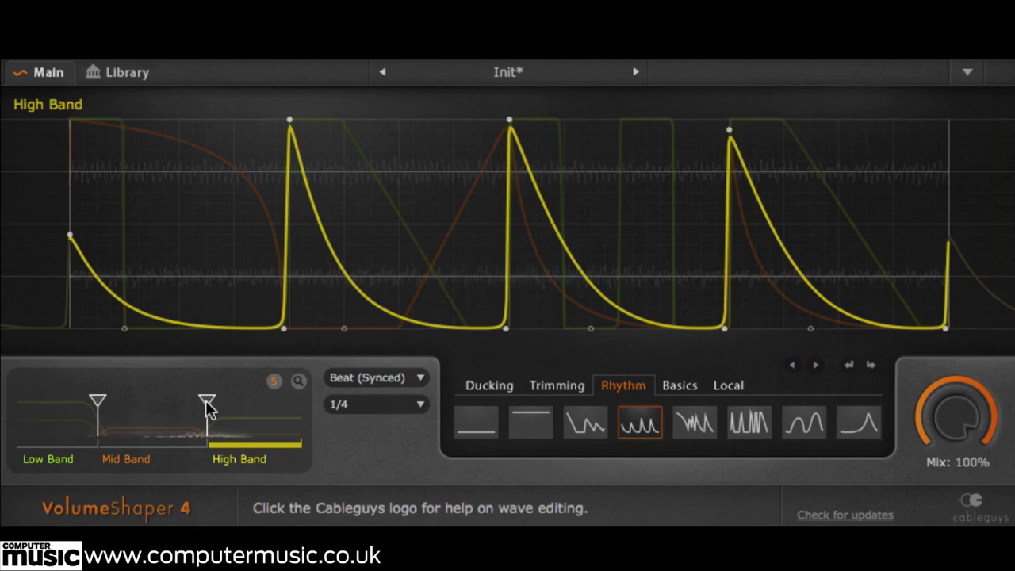
Step: Lower the mid/high split to 1.37 kHz and view the Mid and Low Band curves
{"action": "left_click_drag", "start_coordinate": [564, 226], "coordinate": [483, 234]}
{"action": "left_click", "coordinate": [138, 408]}
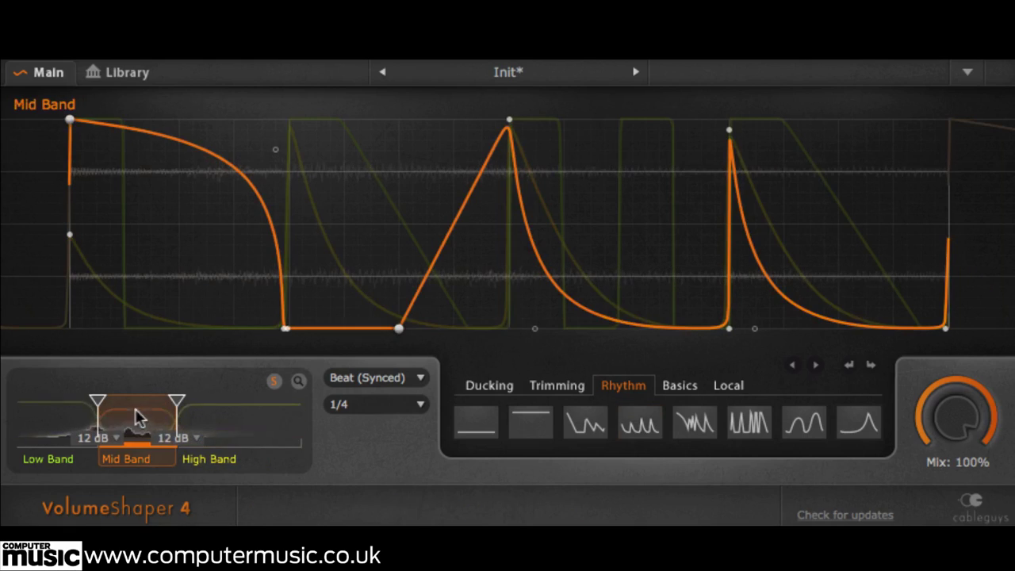
{"action": "left_click", "coordinate": [48, 407]}
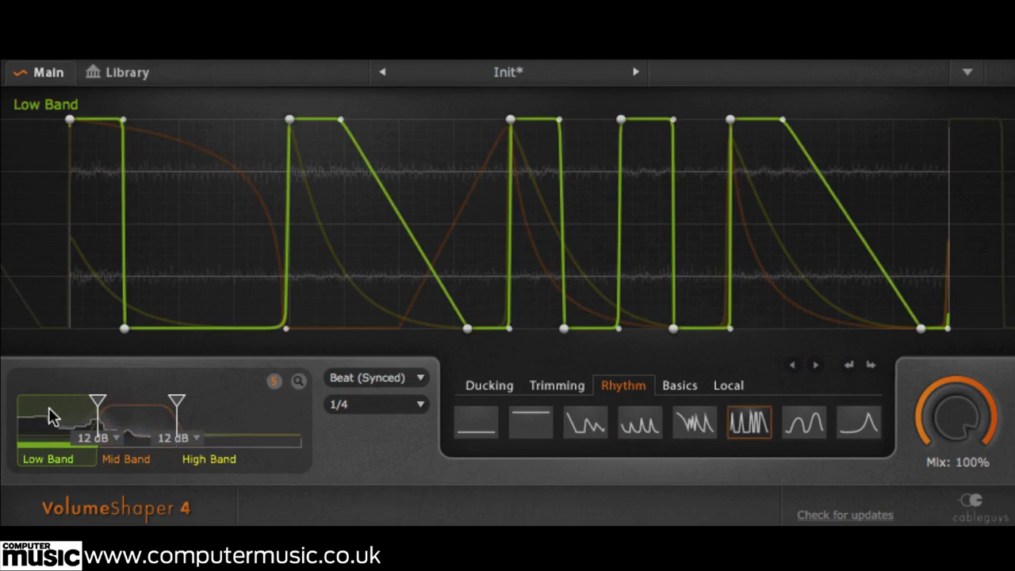
Step: Bypass the Mid Band's curve via the graph's right-click menu and compare it with the Low and High bands
{"action": "left_click", "coordinate": [136, 417]}
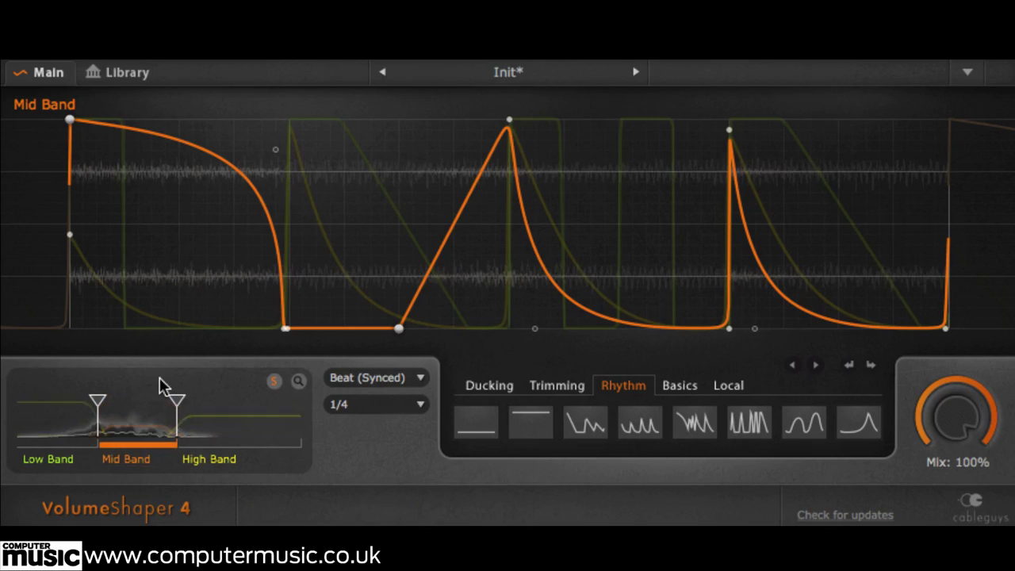
{"action": "right_click", "coordinate": [196, 211]}
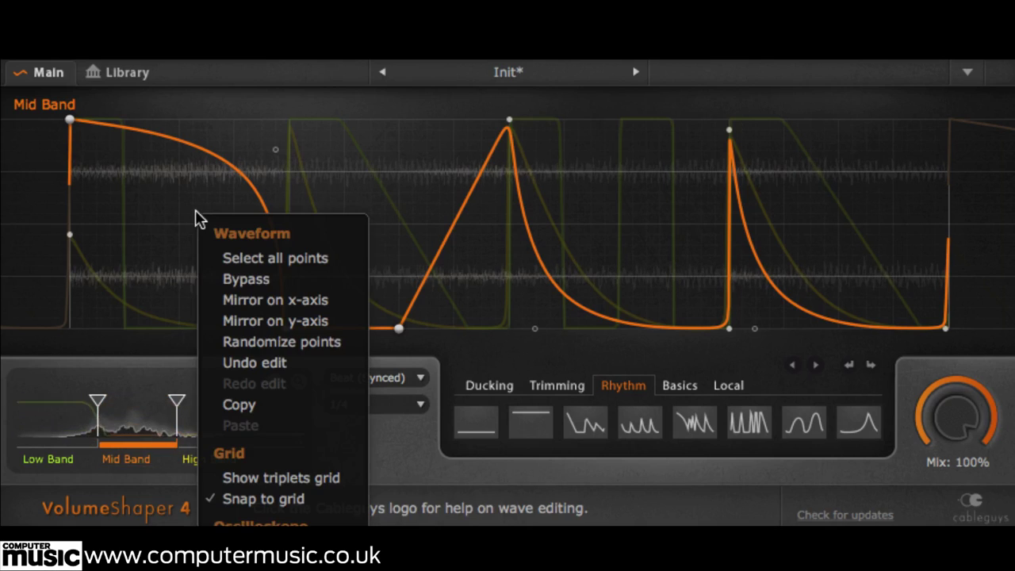
{"action": "left_click", "coordinate": [258, 278]}
{"action": "left_click", "coordinate": [65, 422]}
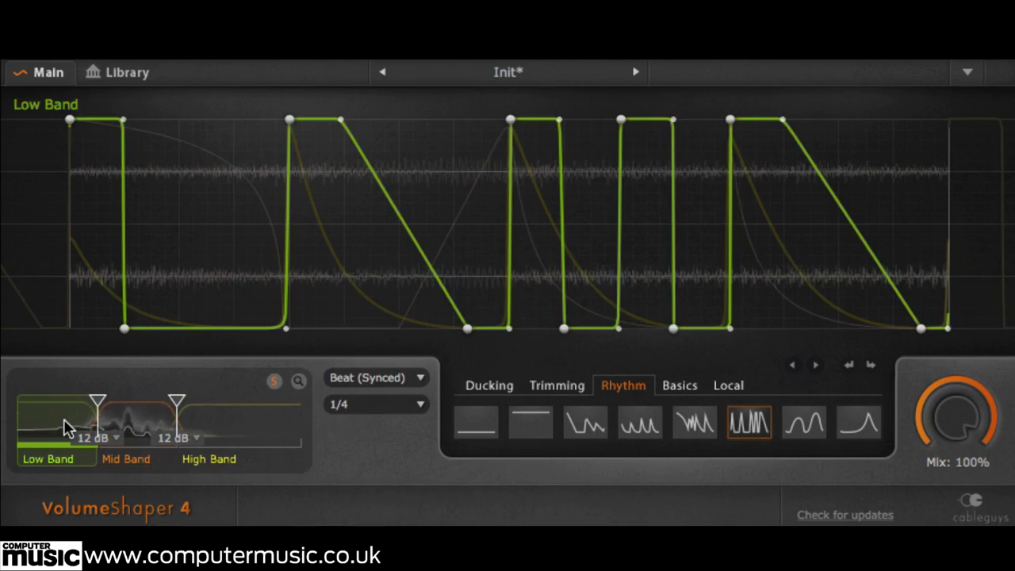
{"action": "left_click", "coordinate": [247, 429]}
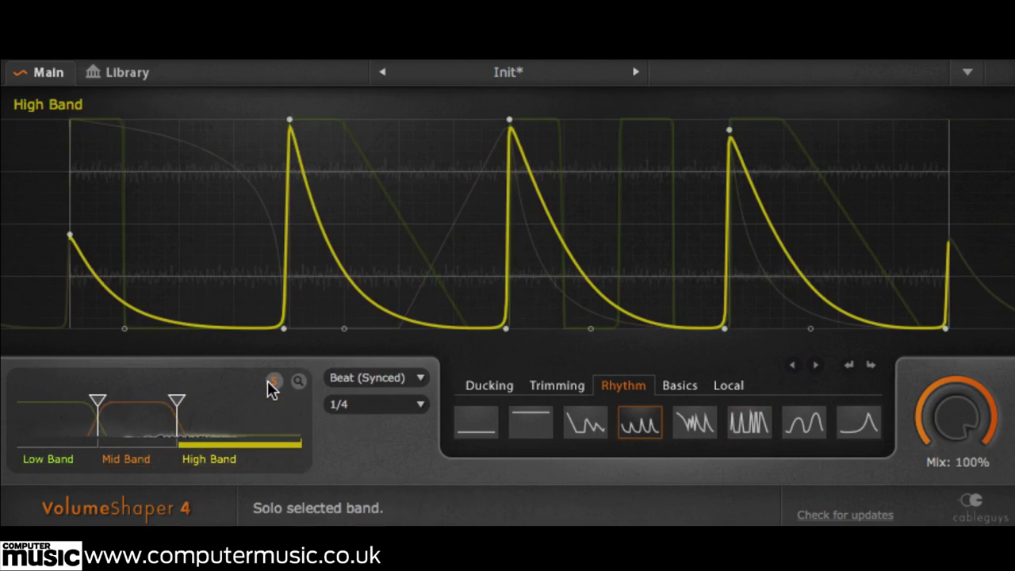
{"action": "left_click", "coordinate": [143, 424]}
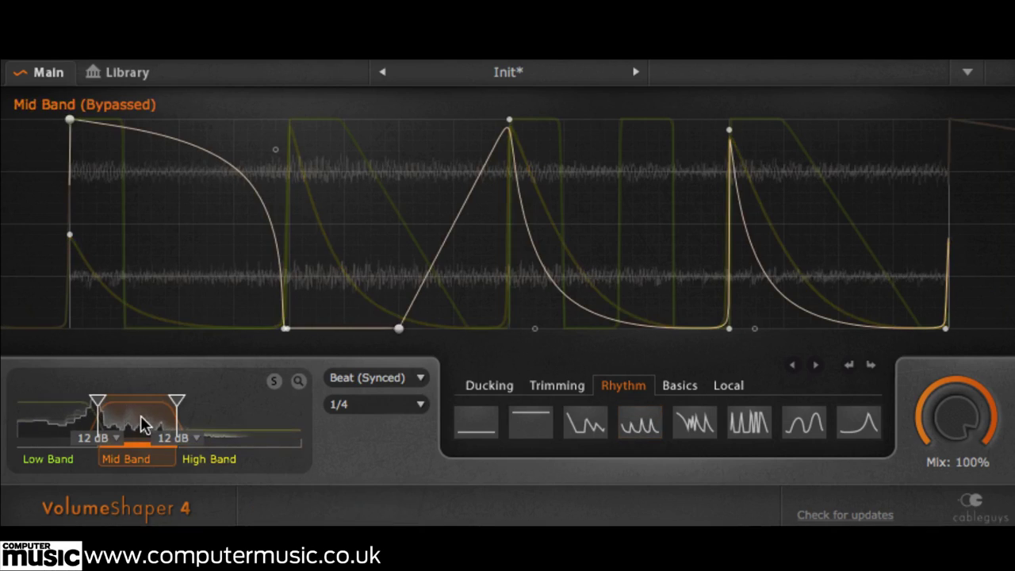
{"action": "right_click", "coordinate": [222, 224]}
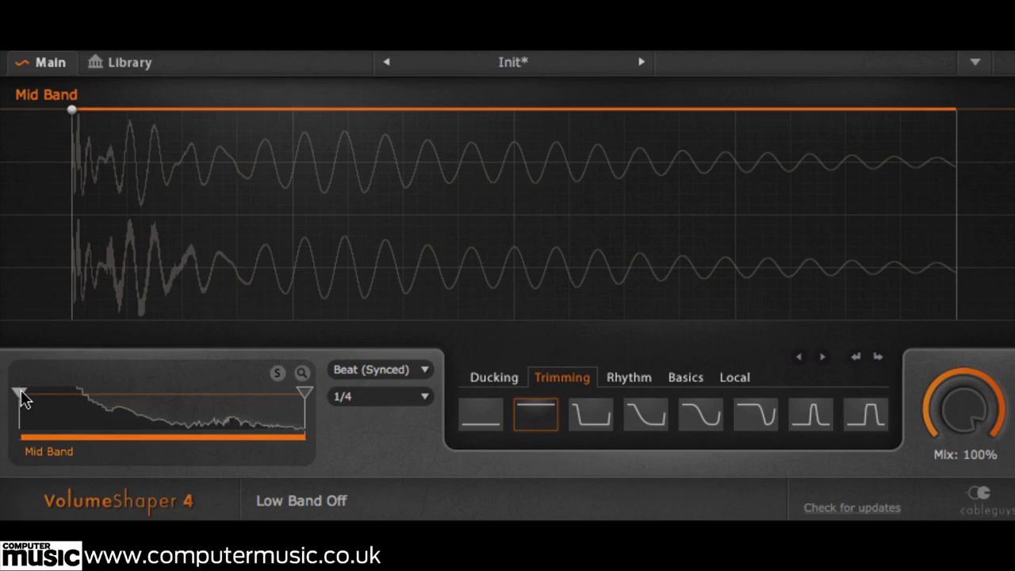
Step: Enable the Low Band and move the low/mid split to 559Hz
{"action": "left_click", "coordinate": [24, 399]}
{"action": "left_click_drag", "start_coordinate": [24, 399], "coordinate": [137, 398]}
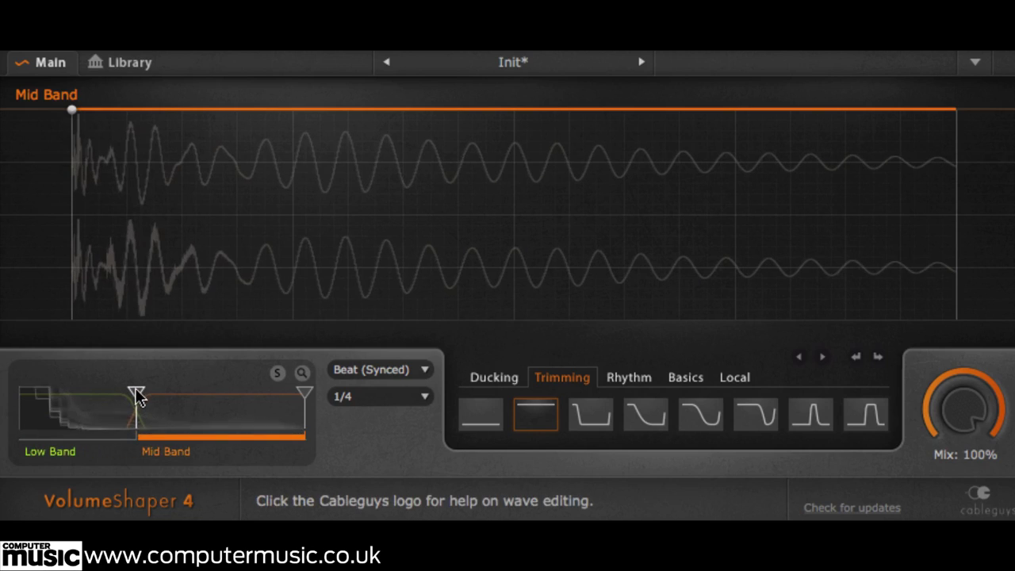
{"action": "left_click", "coordinate": [136, 396]}
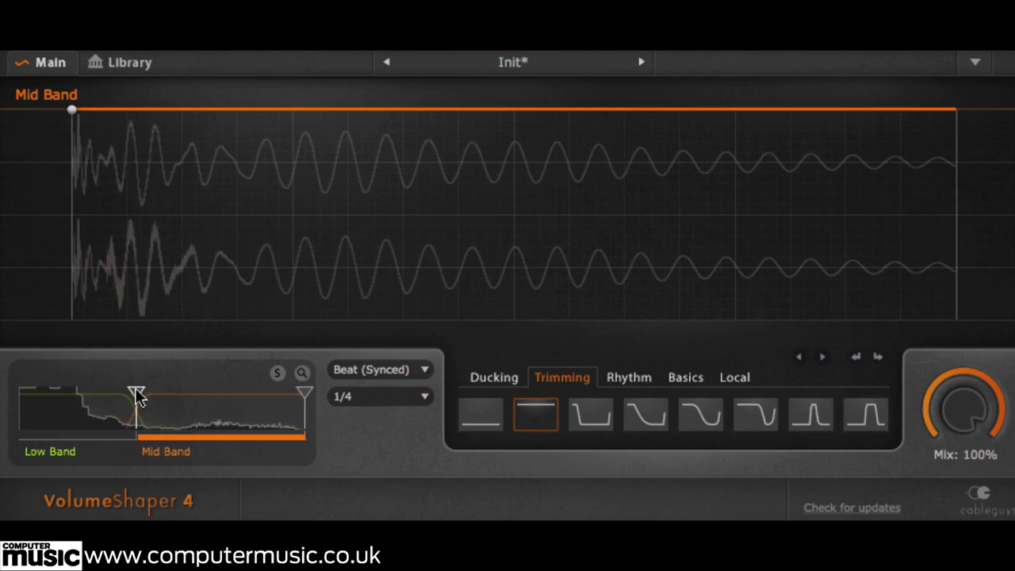
Step: Apply trimming preset three (down-ramp) to the Mid Band and preset five (S-fade) to the Low Band
{"action": "left_click", "coordinate": [580, 410]}
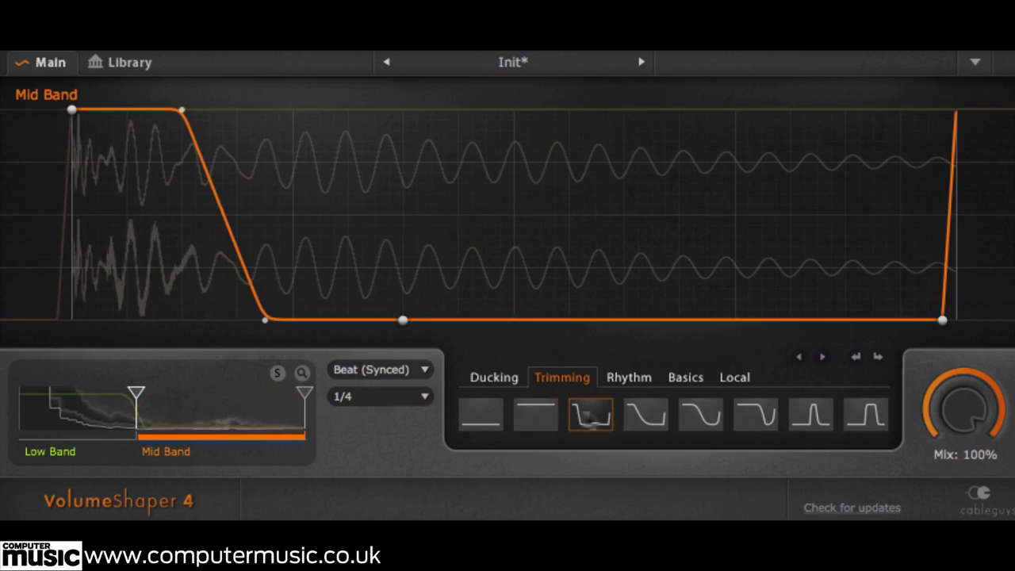
{"action": "left_click", "coordinate": [104, 421]}
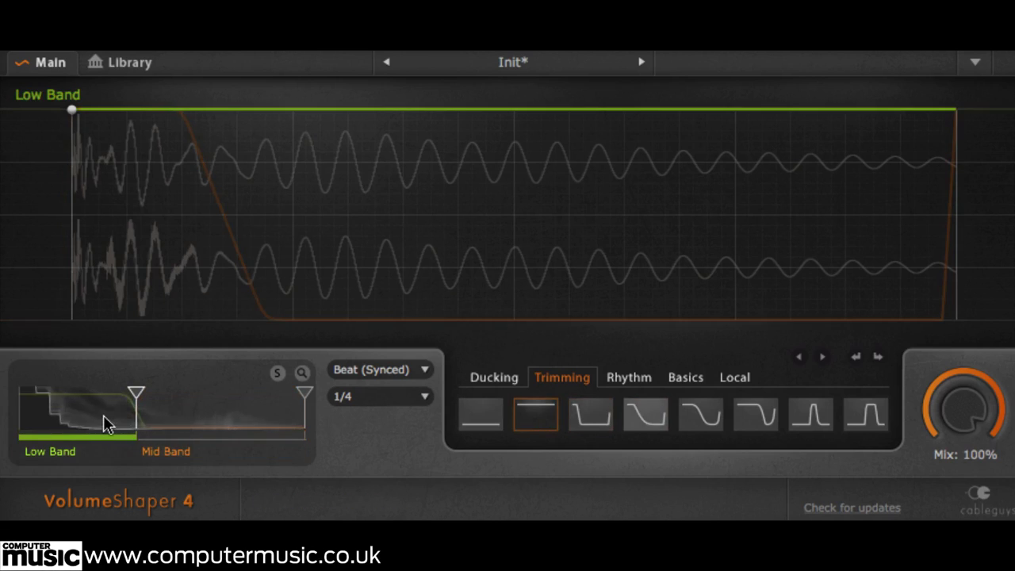
{"action": "left_click", "coordinate": [701, 416]}
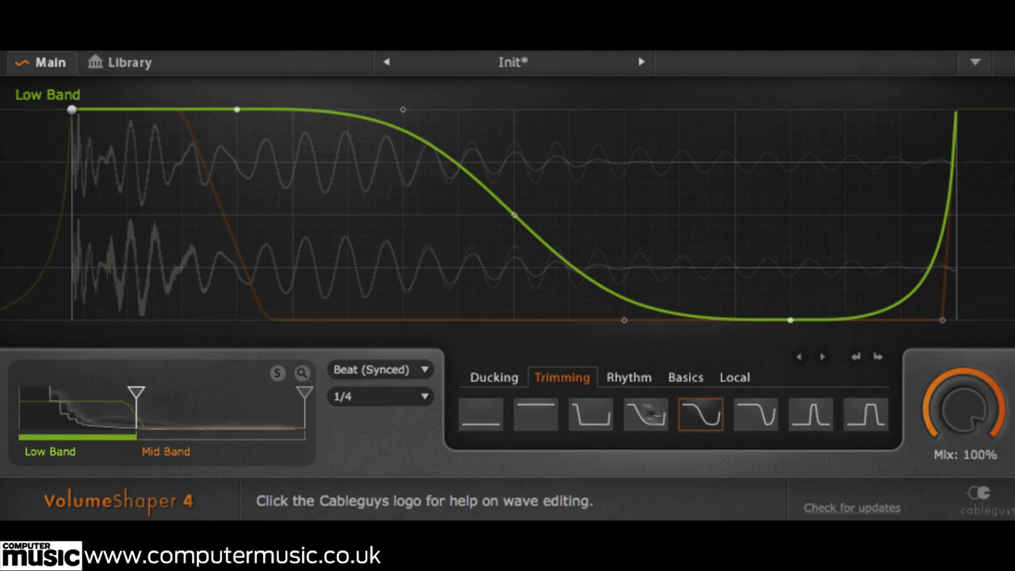
Step: Bypass the Low Band curve to compare, then turn the bypass back off
{"action": "right_click", "coordinate": [279, 378]}
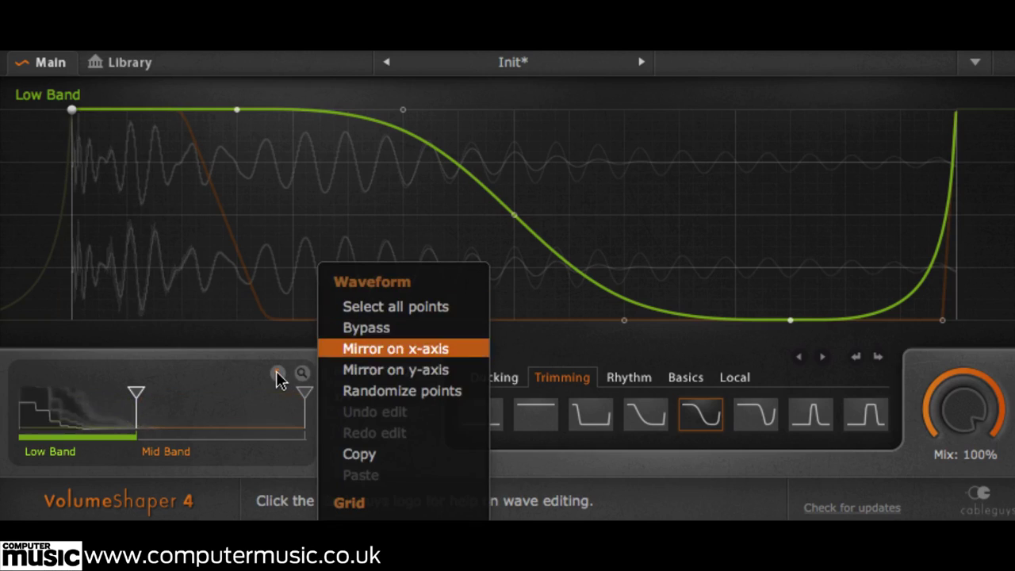
{"action": "left_click", "coordinate": [341, 328]}
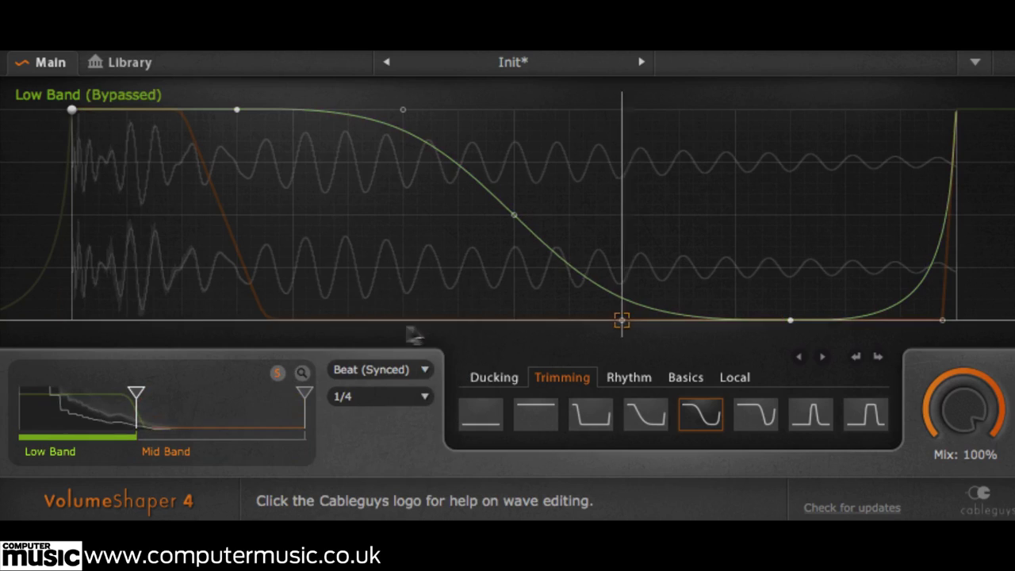
{"action": "right_click", "coordinate": [583, 328]}
{"action": "left_click", "coordinate": [579, 341]}
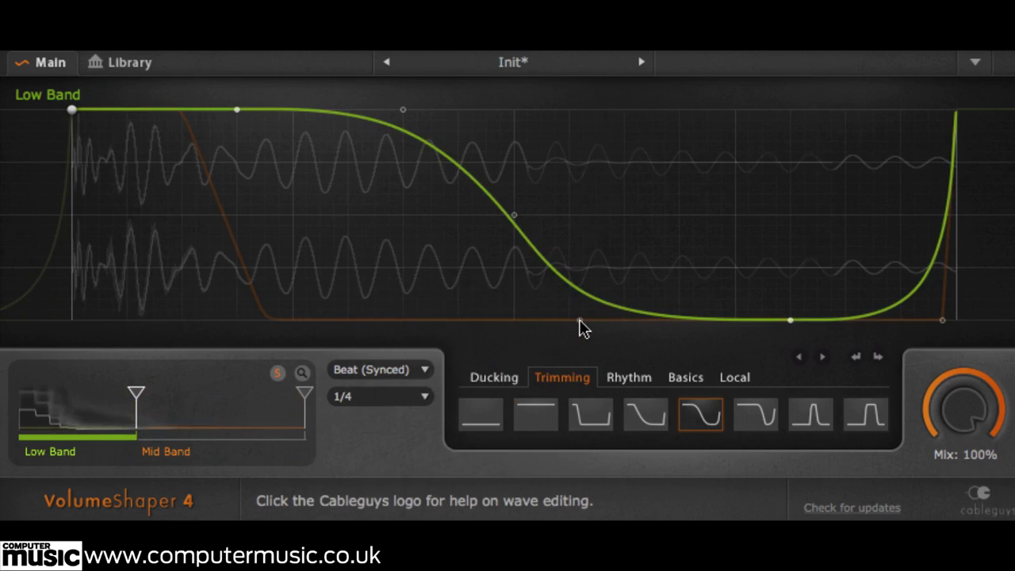
Step: Drag the Low Band curve points so its fade starts earlier, and pull the Mid Band's top point left
{"action": "left_click_drag", "start_coordinate": [577, 319], "coordinate": [514, 320]}
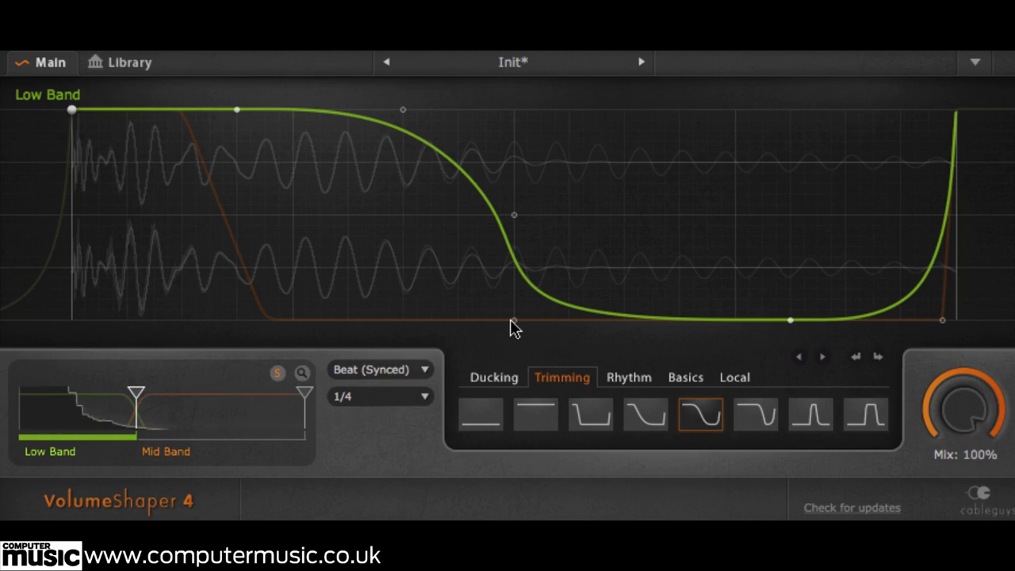
{"action": "left_click_drag", "start_coordinate": [402, 113], "coordinate": [406, 119]}
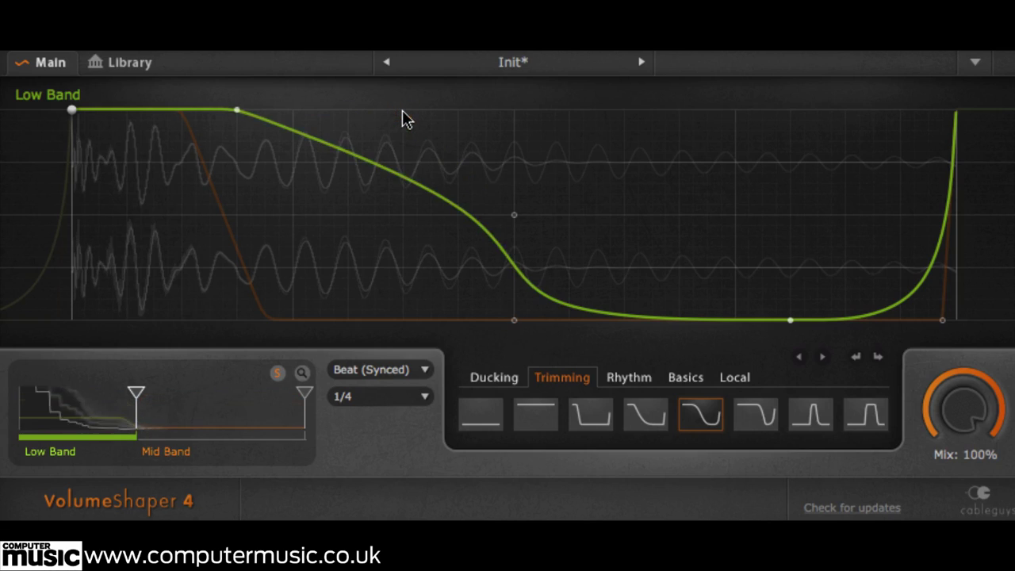
{"action": "left_click_drag", "start_coordinate": [512, 212], "coordinate": [390, 190]}
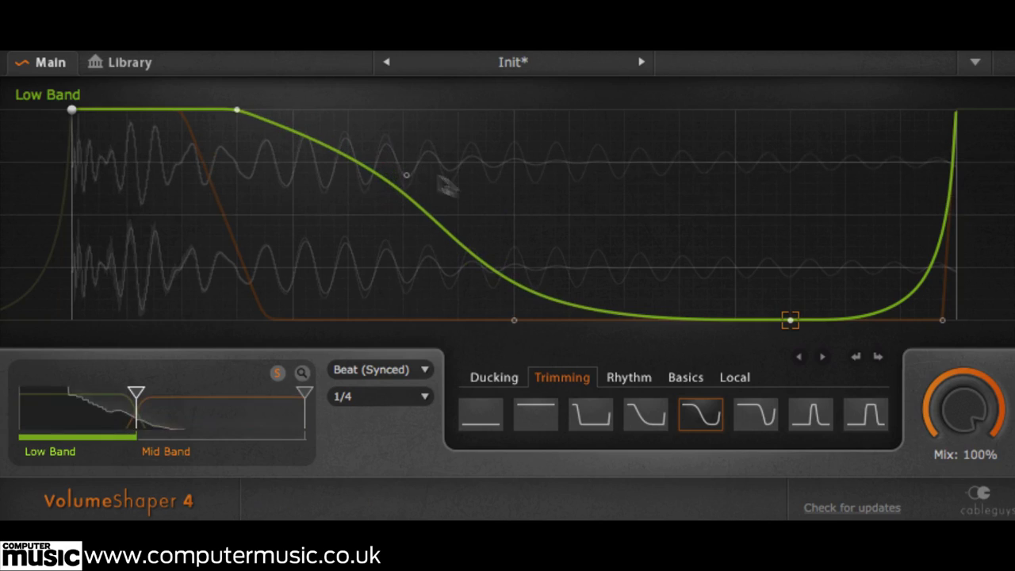
{"action": "left_click_drag", "start_coordinate": [791, 320], "coordinate": [579, 325]}
{"action": "left_click_drag", "start_coordinate": [236, 109], "coordinate": [127, 109]}
{"action": "left_click", "coordinate": [189, 421]}
{"action": "left_click_drag", "start_coordinate": [180, 177], "coordinate": [119, 113]}
Step: Nudge the Mid Band's bottom point, then compare the track with VolumeShaper off and back on
{"action": "mouse_move", "coordinate": [265, 320]}
{"action": "left_mouse_down"}
{"action": "mouse_move", "coordinate": [254, 309]}
{"action": "mouse_move", "coordinate": [266, 318]}
{"action": "left_mouse_up"}
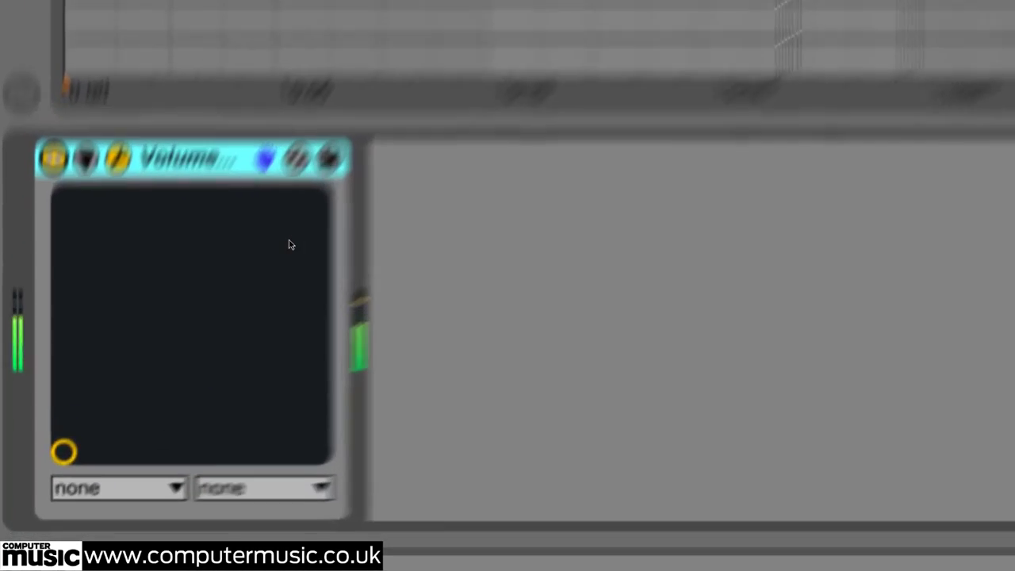
{"action": "left_click", "coordinate": [55, 145]}
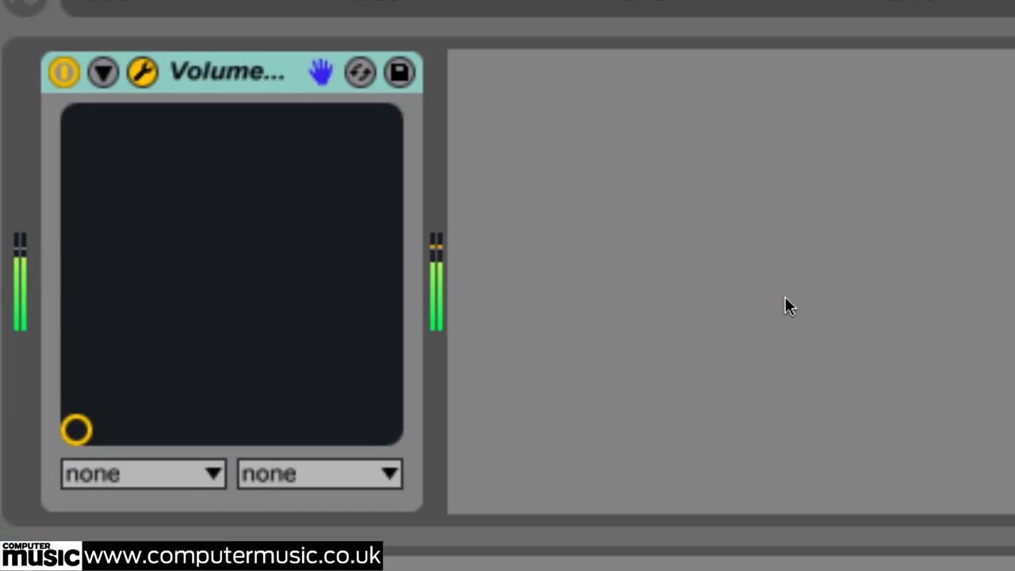
{"action": "left_click", "coordinate": [64, 73]}
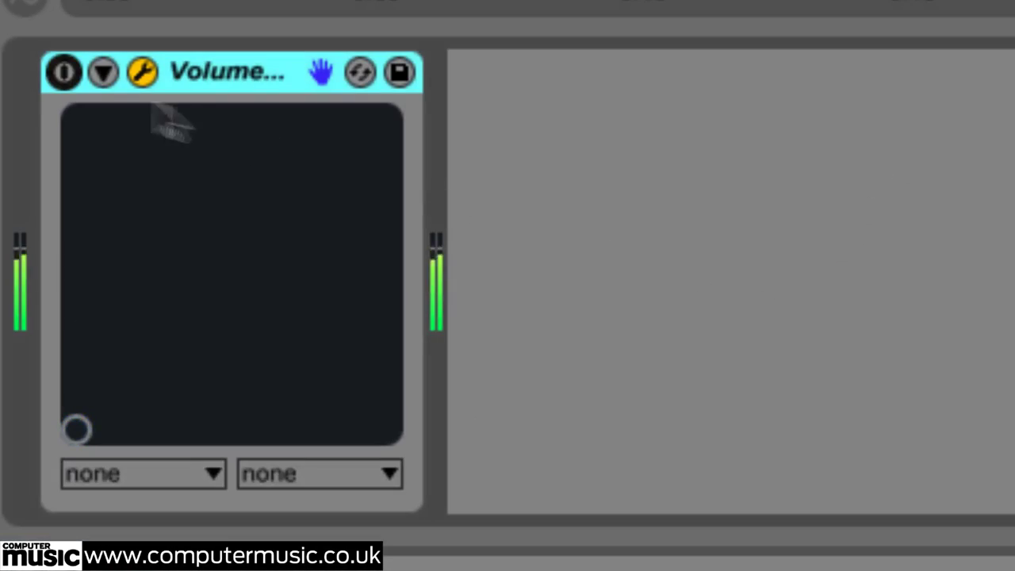
{"action": "left_click", "coordinate": [63, 73]}
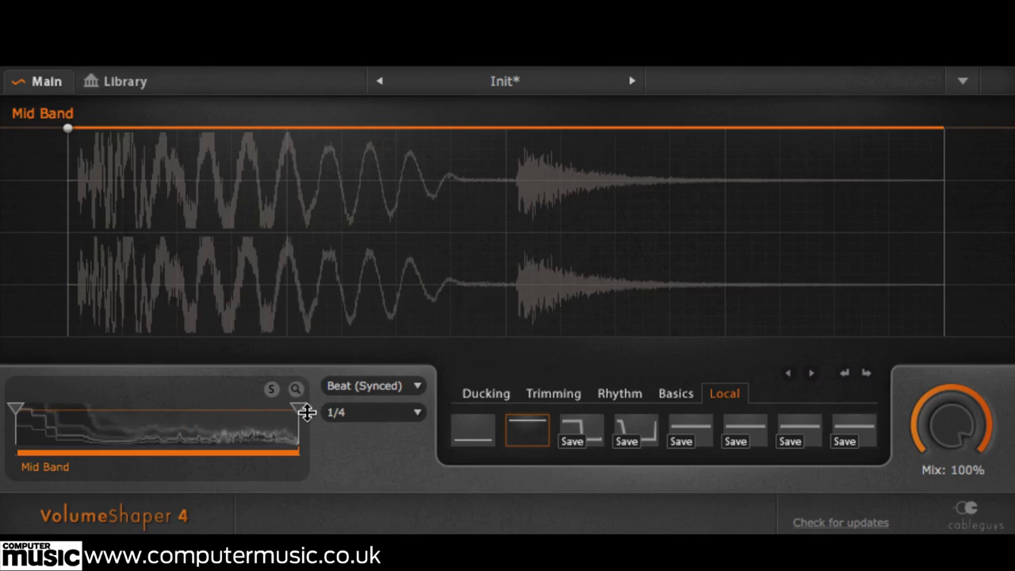
Step: Split off a High Band, keep its 12 dB slope, and apply the Local slot 3 step shape
{"action": "left_click_drag", "start_coordinate": [299, 409], "coordinate": [195, 408]}
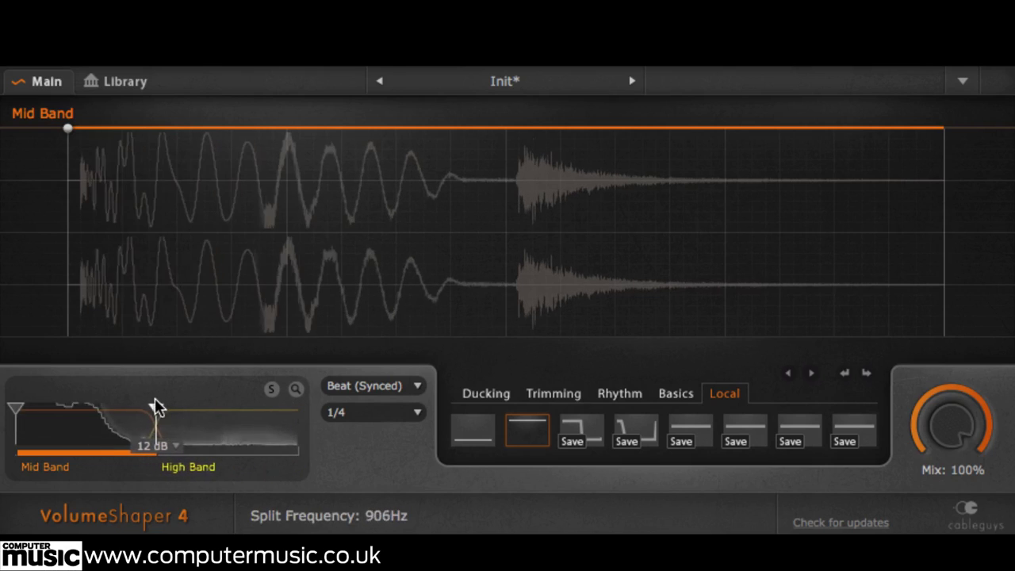
{"action": "left_click", "coordinate": [171, 446]}
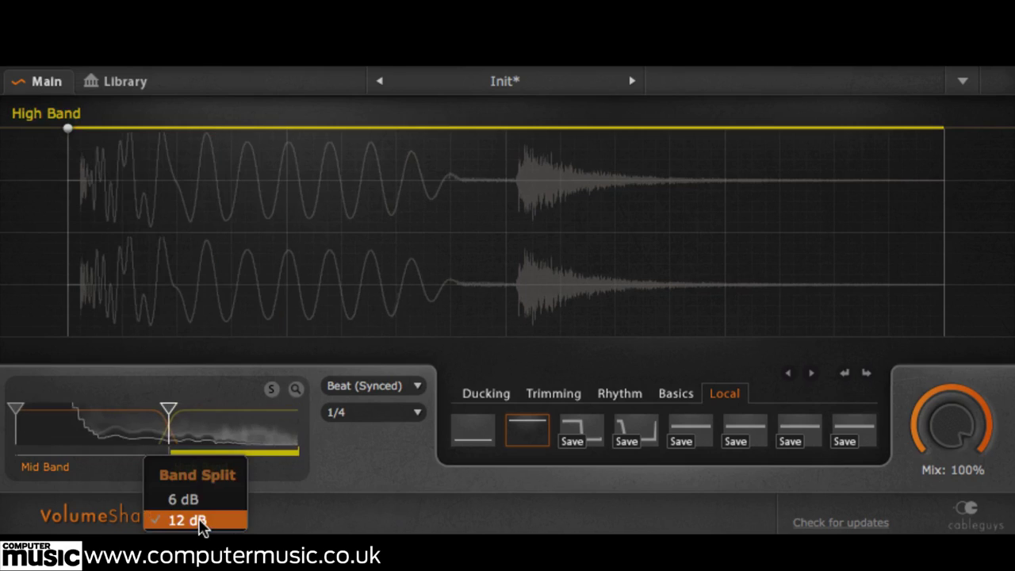
{"action": "left_click", "coordinate": [190, 456]}
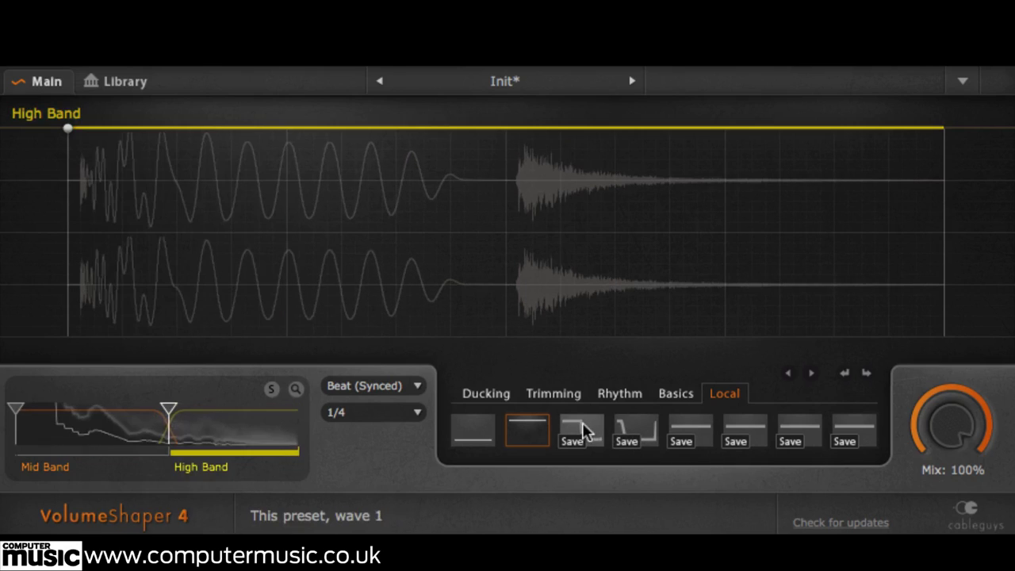
{"action": "left_click", "coordinate": [583, 436]}
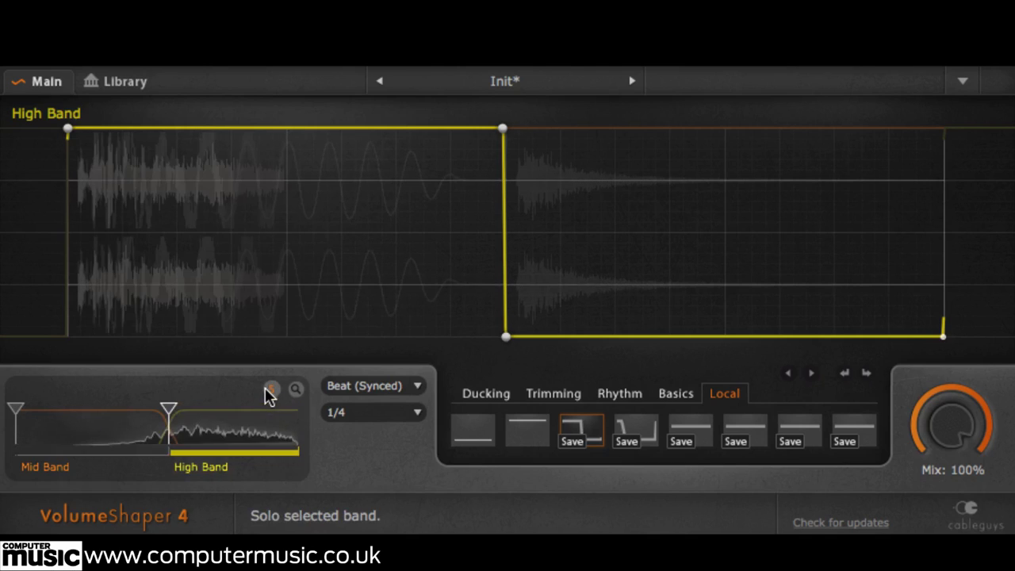
Step: Bypass the High Band shape to compare, then split off a Low Band at 298Hz
{"action": "right_click", "coordinate": [618, 245]}
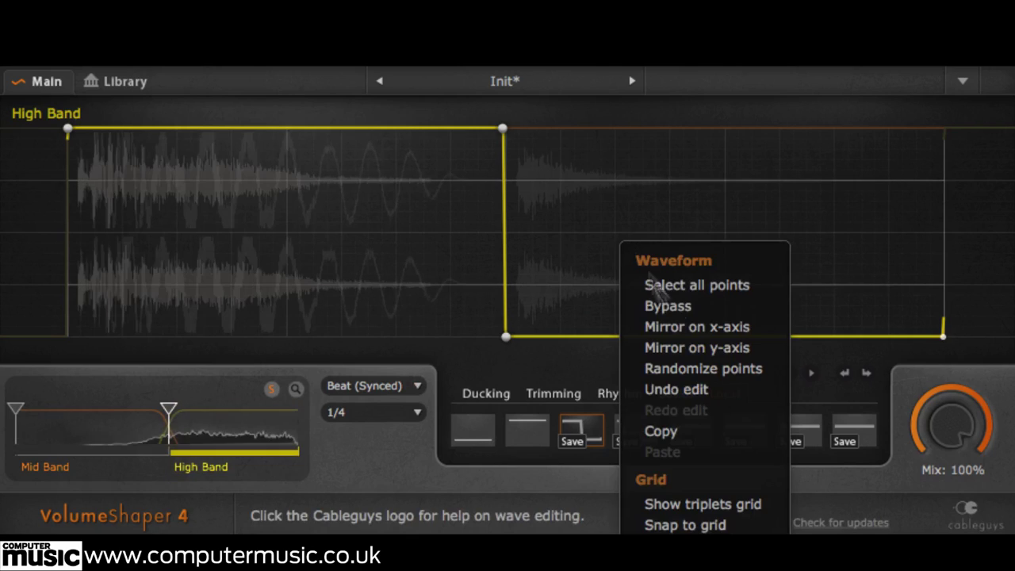
{"action": "left_click", "coordinate": [674, 307]}
{"action": "right_click", "coordinate": [684, 284]}
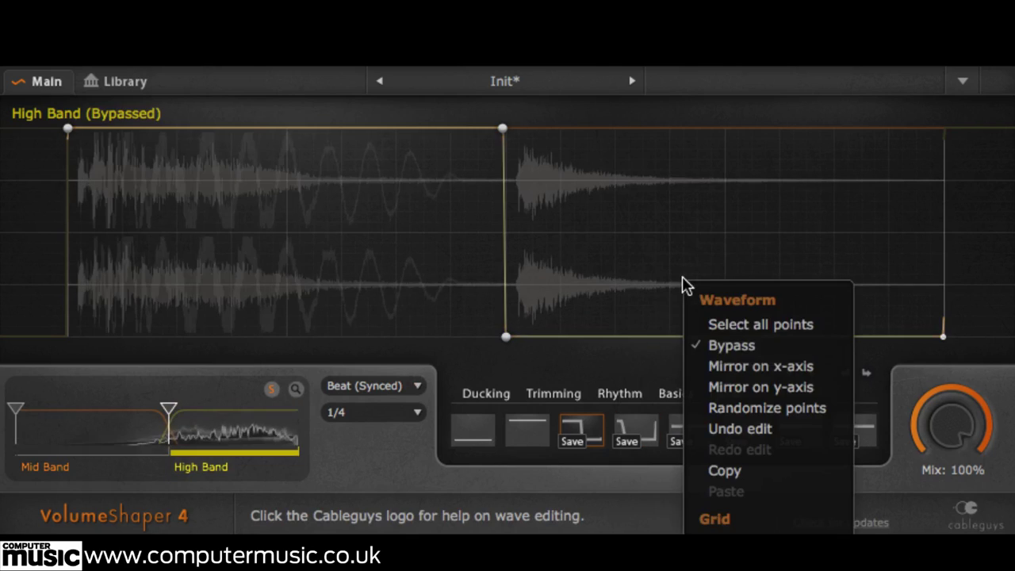
{"action": "left_click", "coordinate": [718, 347]}
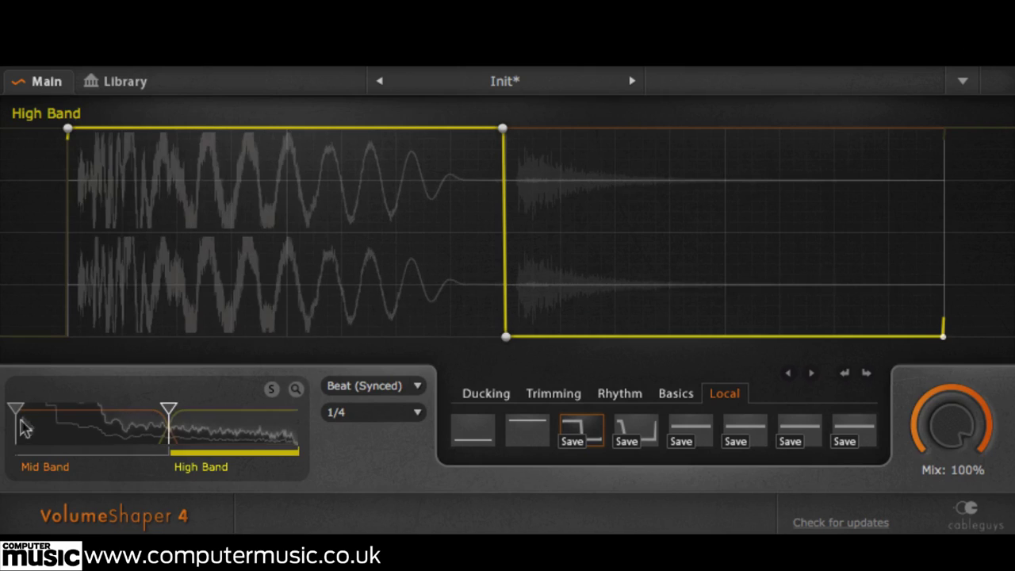
{"action": "left_click_drag", "start_coordinate": [18, 416], "coordinate": [63, 414]}
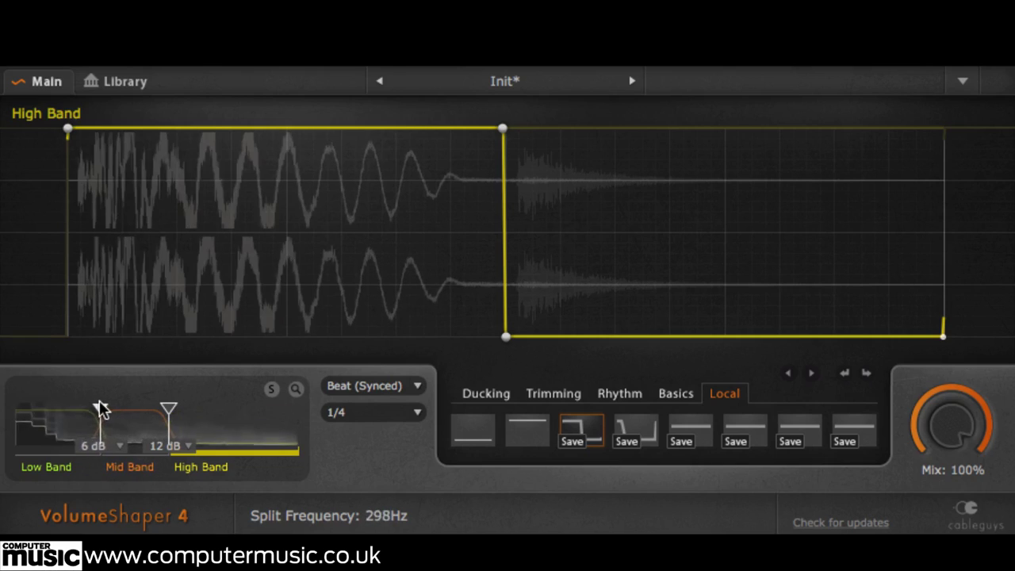
Step: Try several Trimming presets on the Low Band, settling on the third drop-and-rise shape
{"action": "left_click", "coordinate": [45, 440]}
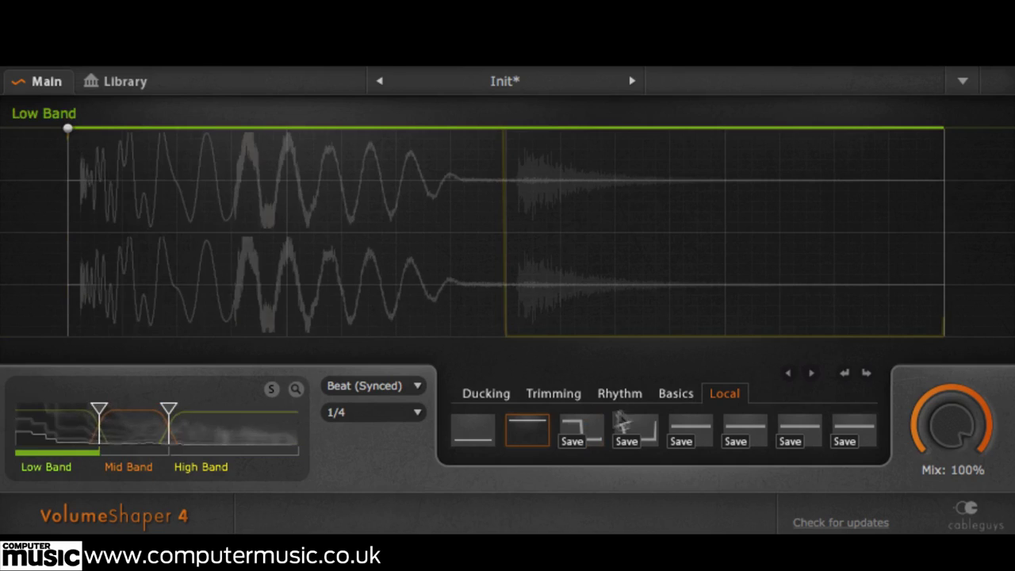
{"action": "left_click", "coordinate": [568, 394]}
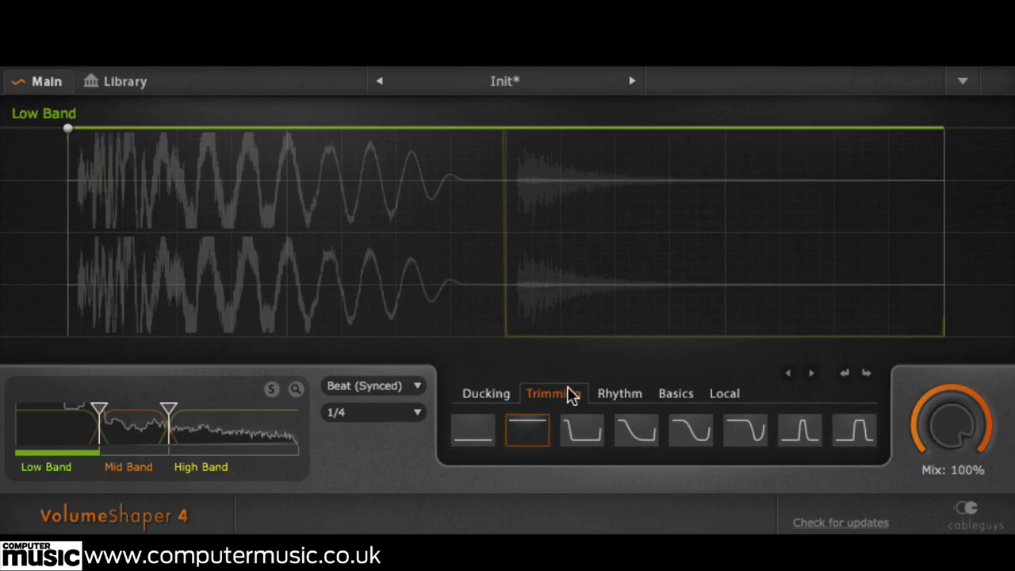
{"action": "left_click", "coordinate": [580, 431]}
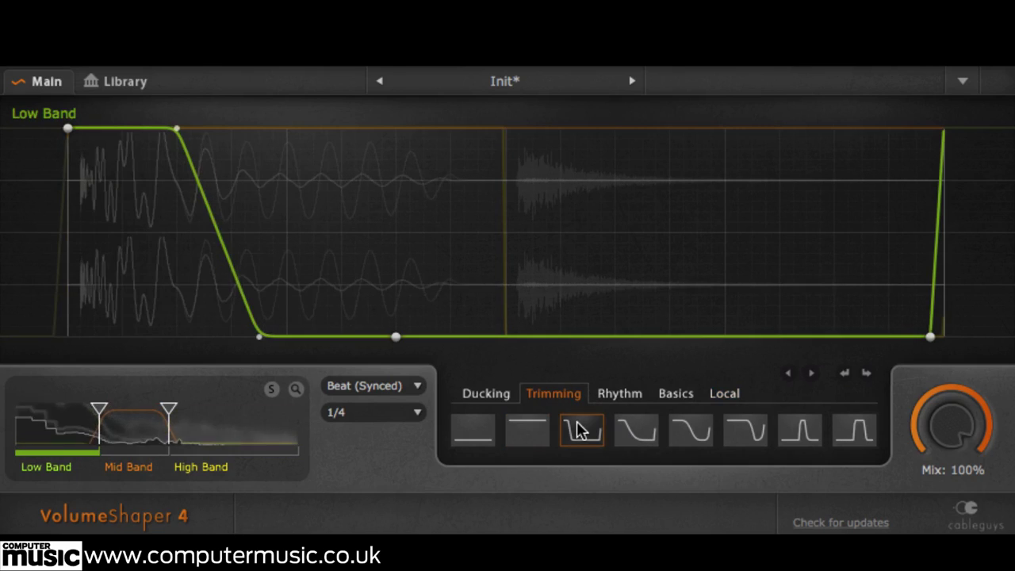
{"action": "left_click", "coordinate": [625, 432]}
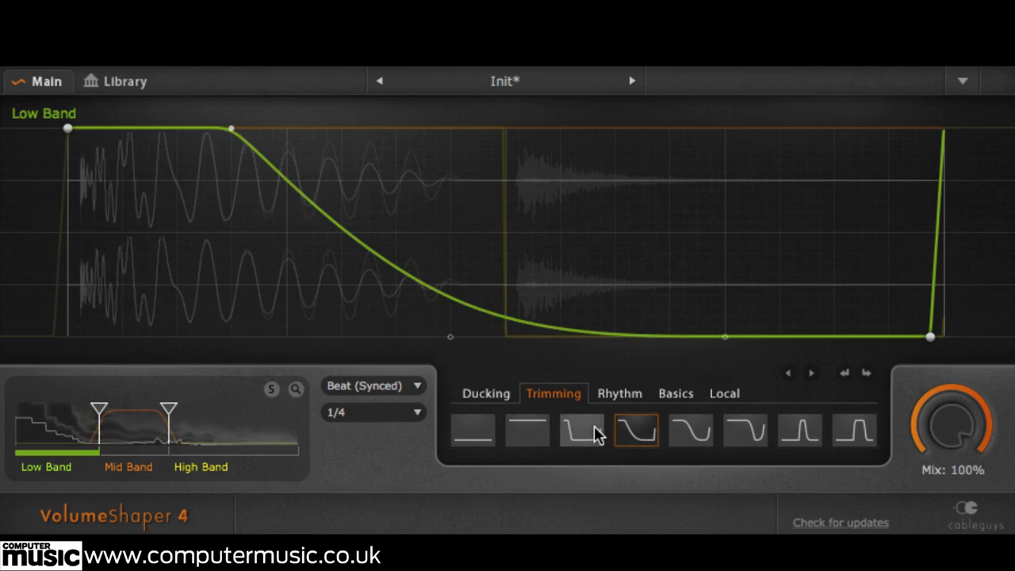
{"action": "left_click", "coordinate": [597, 435]}
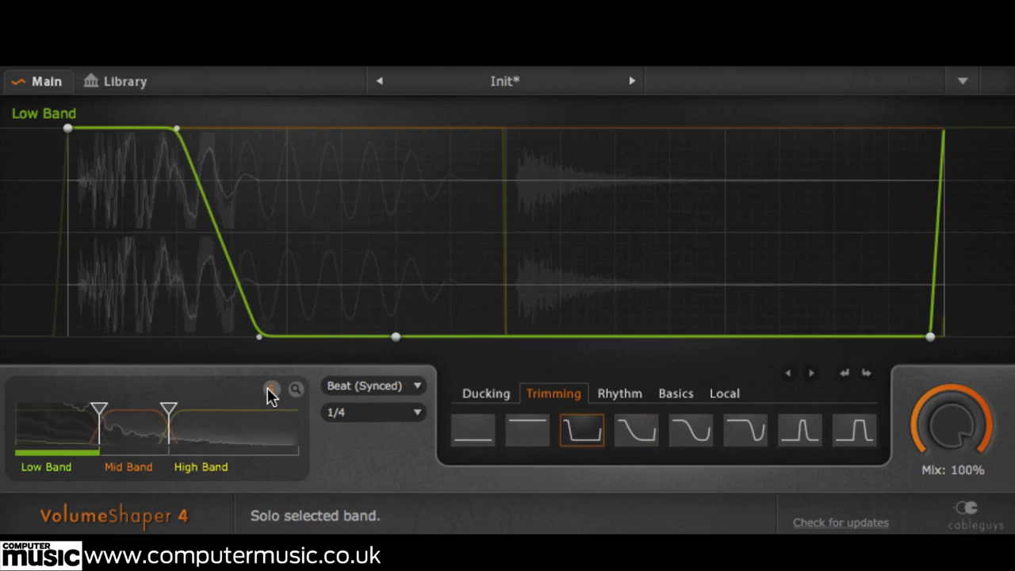
{"action": "left_click", "coordinate": [533, 438]}
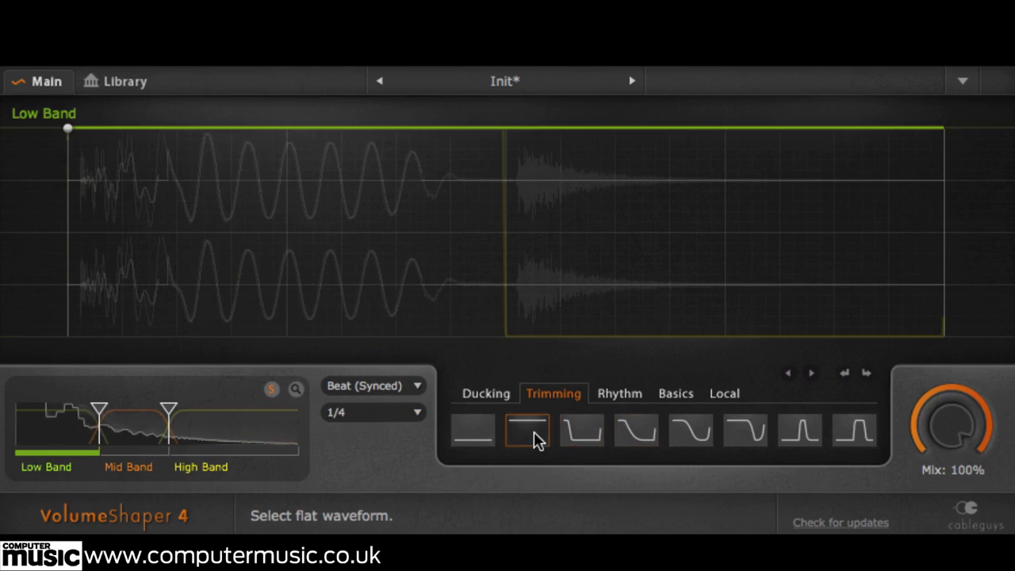
{"action": "left_click", "coordinate": [574, 438]}
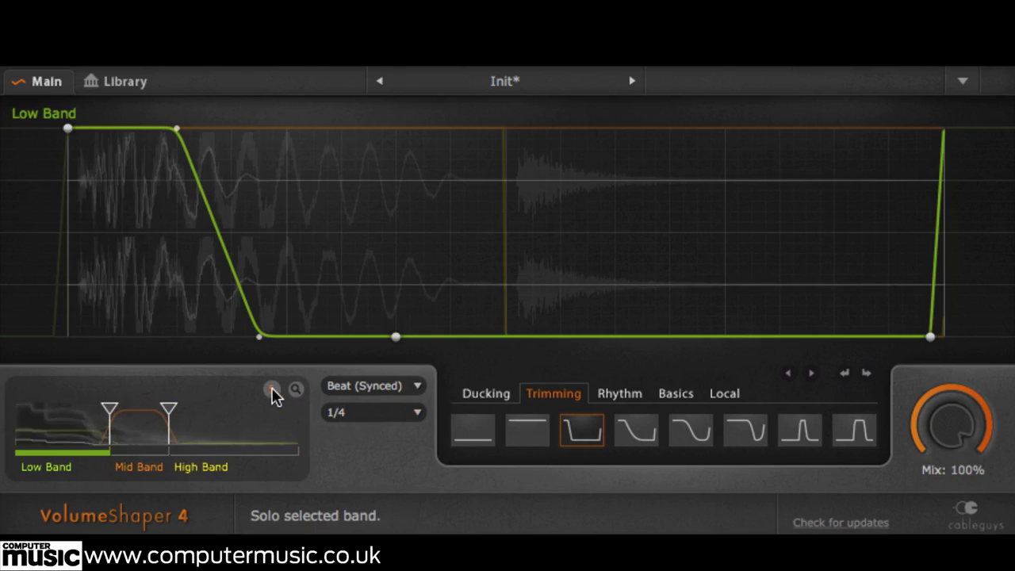
Step: Bypass the Low Band shape to compare, re-enable it, and stop soloing the Low Band
{"action": "right_click", "coordinate": [426, 229]}
{"action": "left_click", "coordinate": [456, 290]}
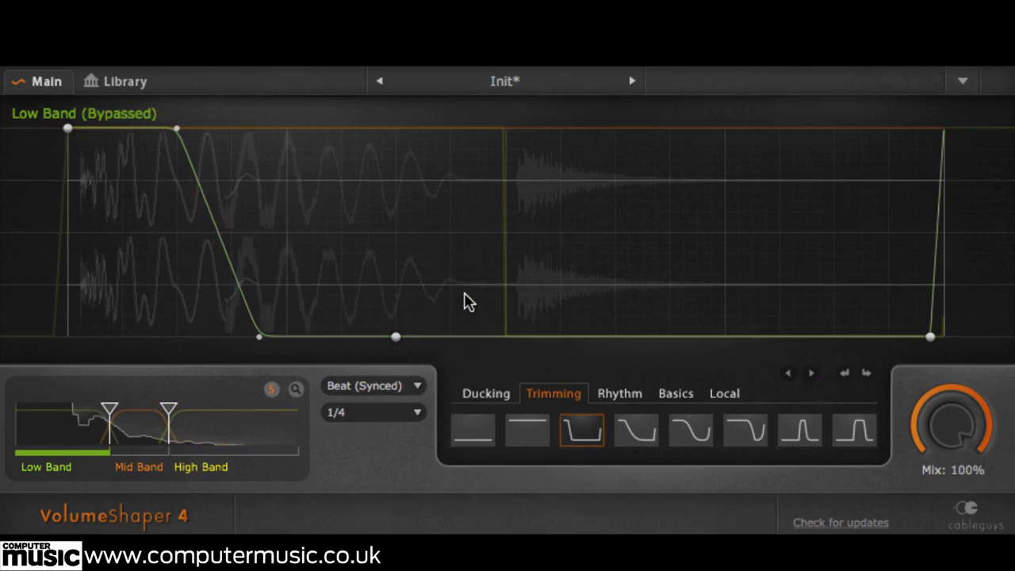
{"action": "right_click", "coordinate": [462, 279]}
{"action": "left_click", "coordinate": [487, 342]}
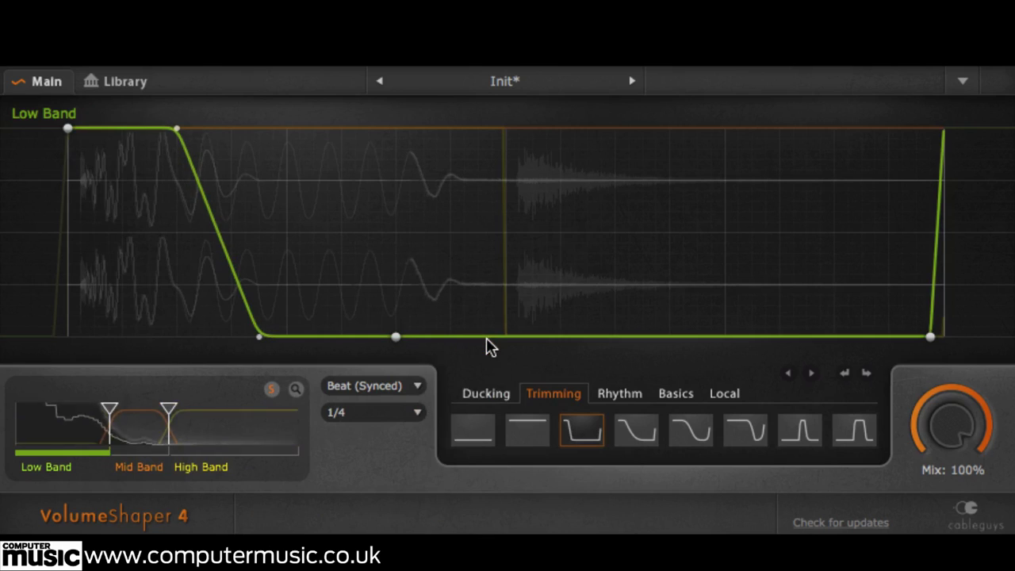
{"action": "left_click", "coordinate": [272, 390]}
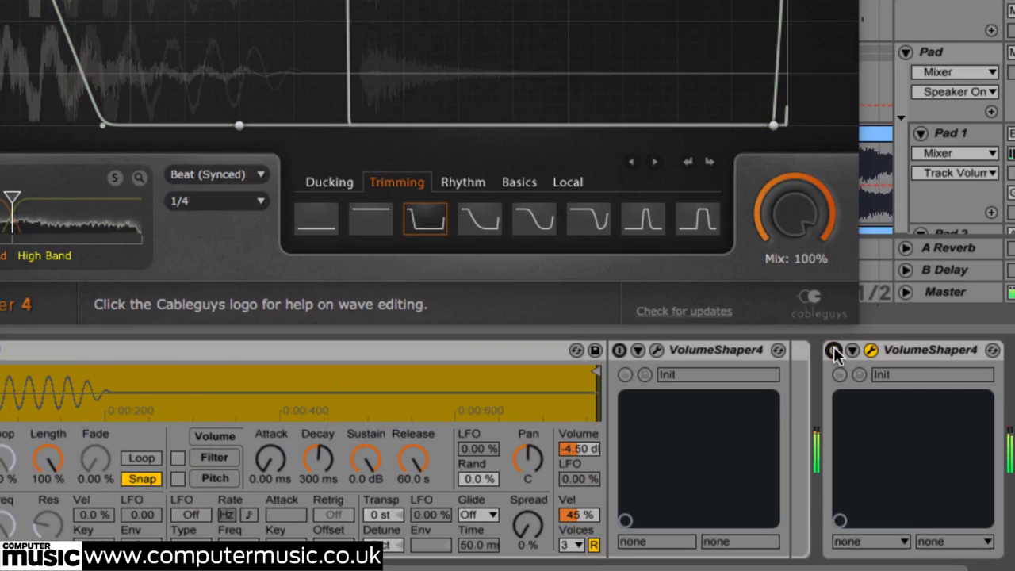
Step: Toggle the second VolumeShaper4 device on, off, and back on to compare
{"action": "left_click", "coordinate": [833, 350]}
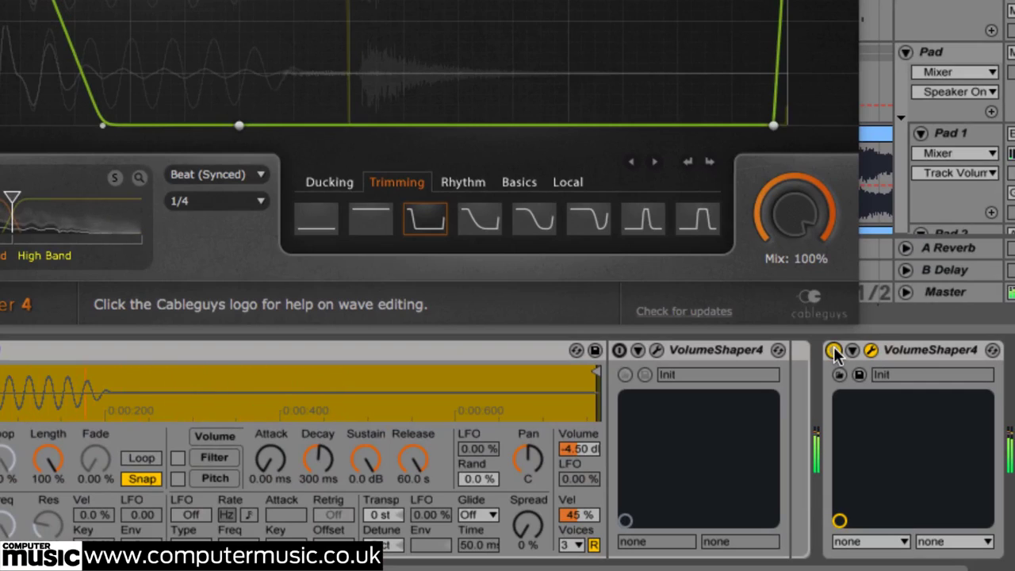
{"action": "left_click", "coordinate": [833, 350]}
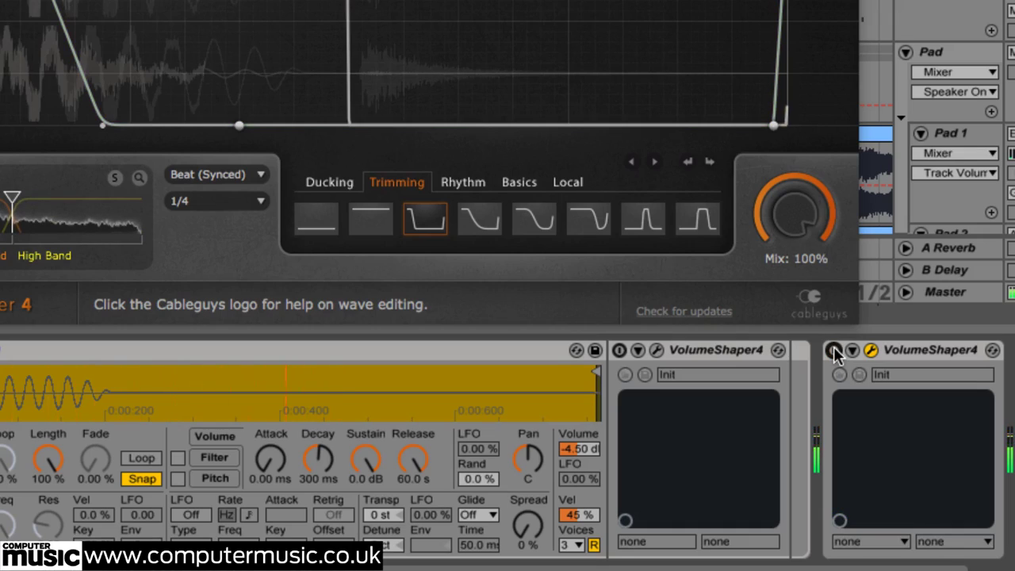
{"action": "left_click", "coordinate": [833, 350]}
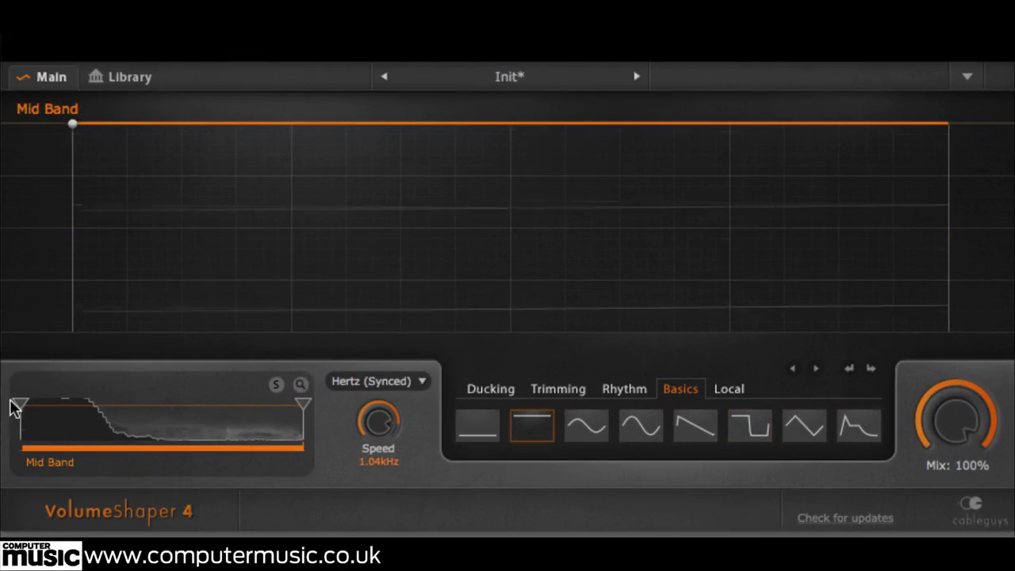
Step: Raise the low/mid split to 228Hz, lower the mid/high split to about 2.27kHz, and give the Mid Band a saw ramp
{"action": "left_click_drag", "start_coordinate": [95, 404], "coordinate": [103, 405]}
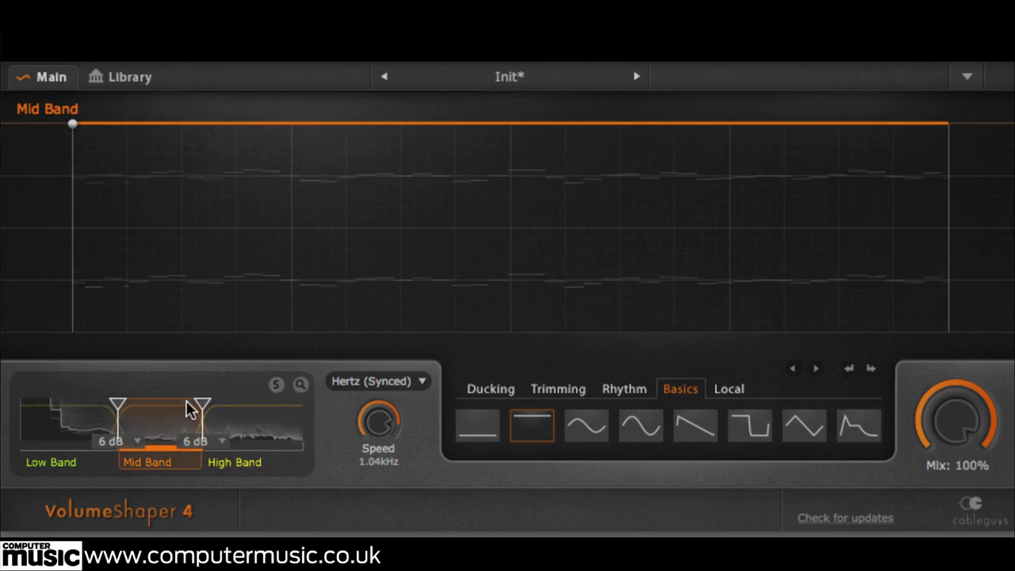
{"action": "left_click_drag", "start_coordinate": [189, 409], "coordinate": [166, 407]}
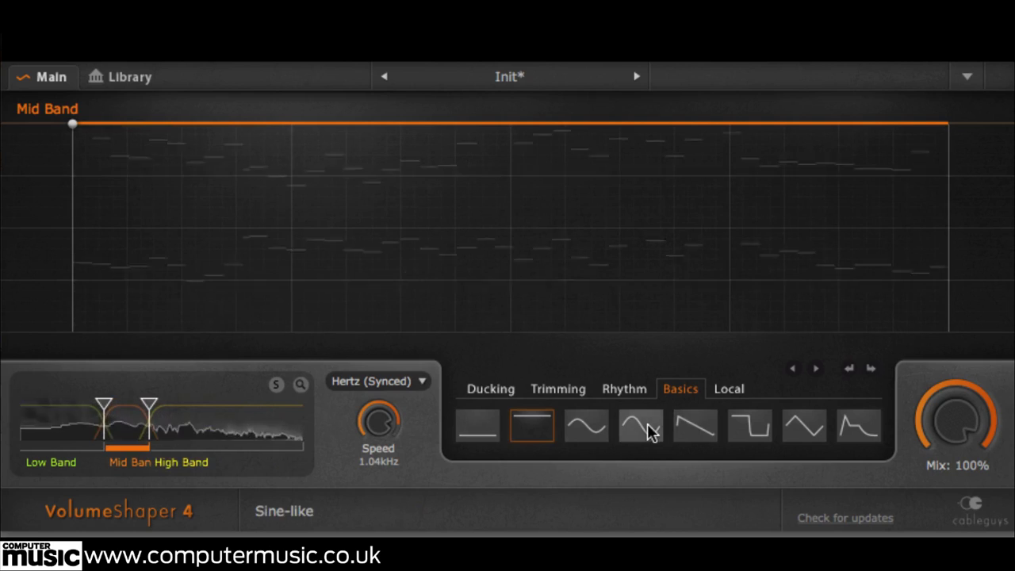
{"action": "left_click", "coordinate": [701, 435]}
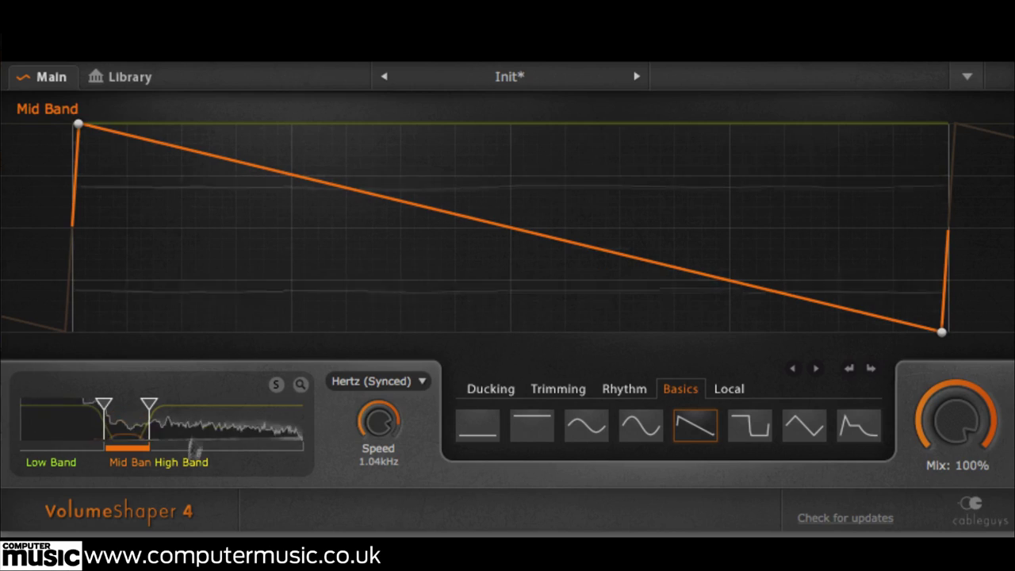
Step: Solo the High Band and give it a square-wave shape, then return to the Mid Band
{"action": "left_click", "coordinate": [204, 428]}
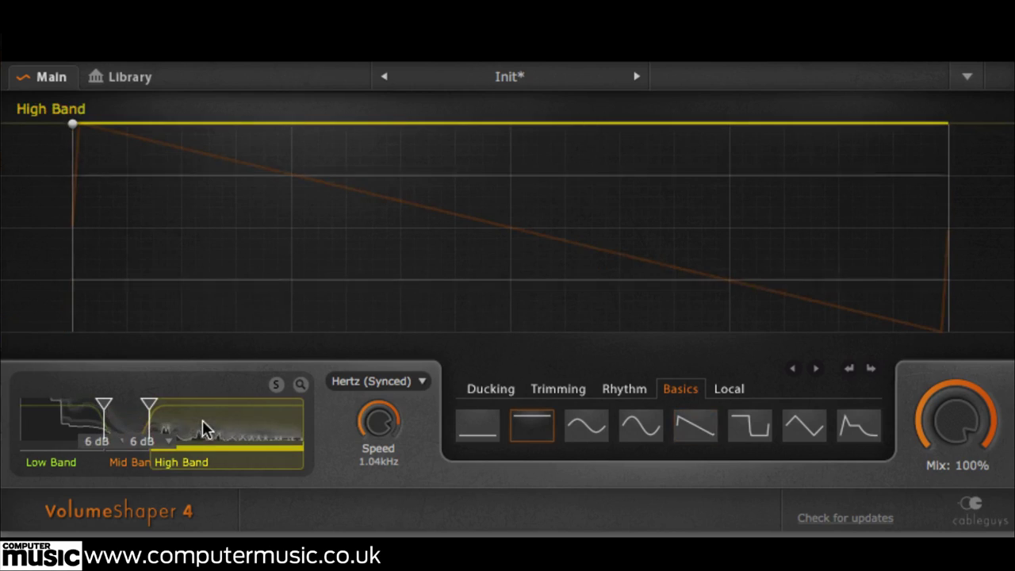
{"action": "left_click", "coordinate": [276, 386]}
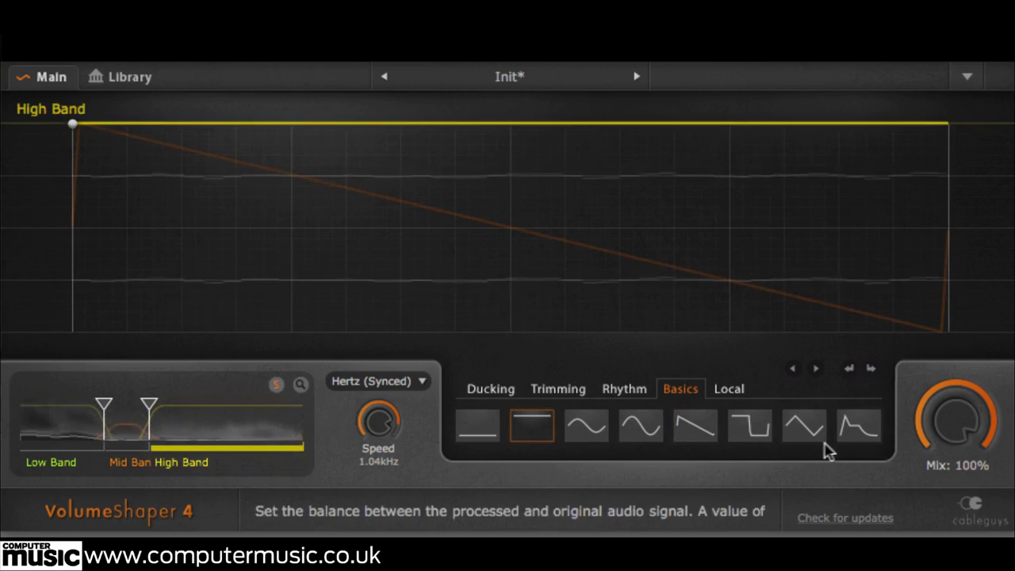
{"action": "left_click", "coordinate": [751, 428]}
{"action": "left_click", "coordinate": [804, 433]}
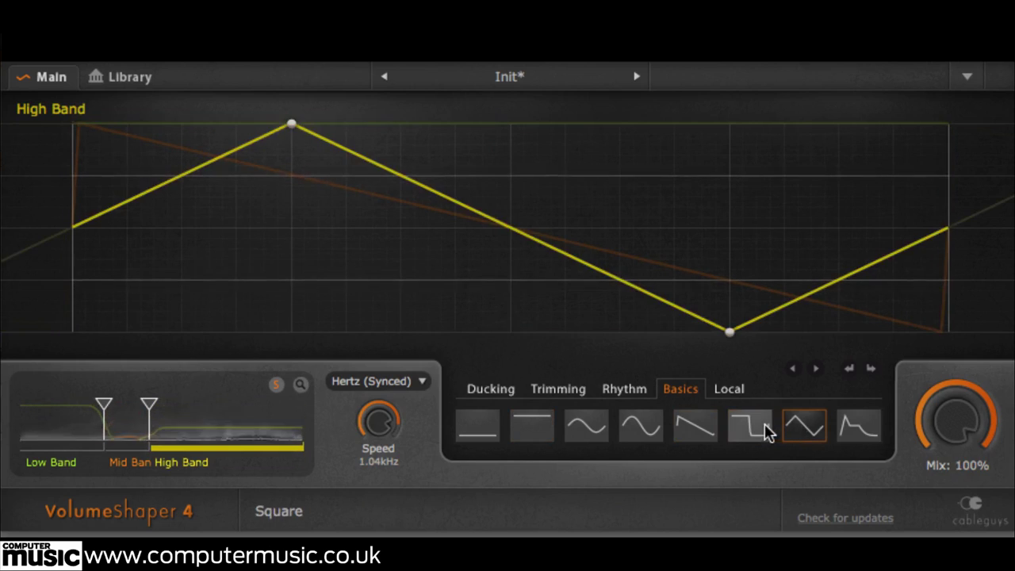
{"action": "left_click", "coordinate": [767, 431]}
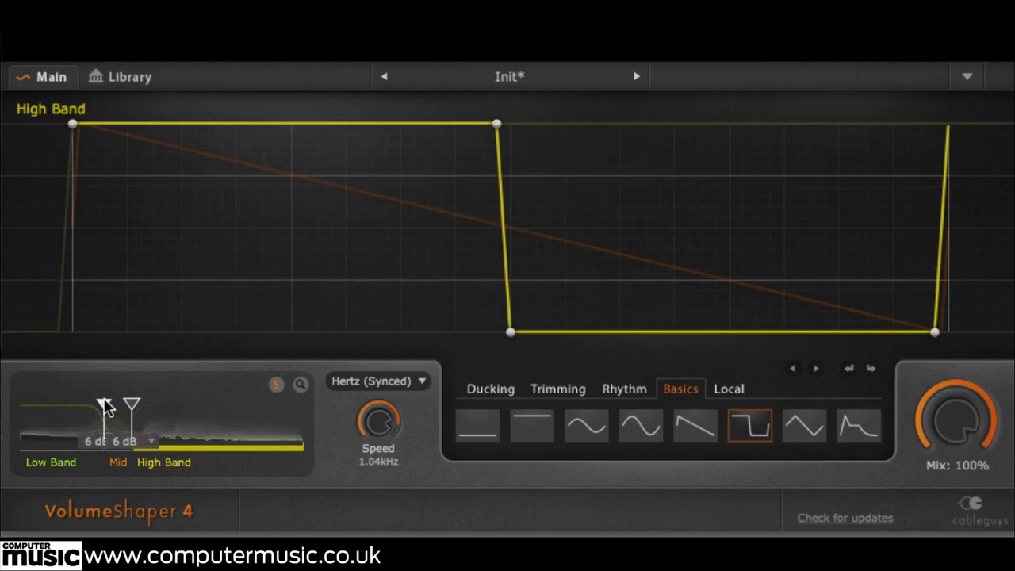
{"action": "left_click", "coordinate": [111, 425]}
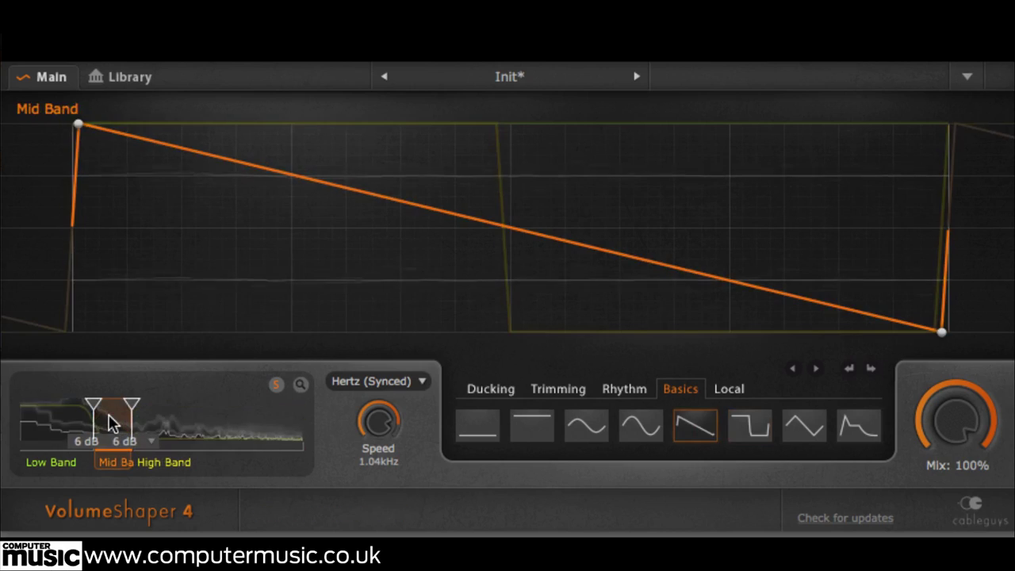
Step: In the large spectrum view, select the High Band, turn band solo off, and close the view
{"action": "left_click", "coordinate": [58, 426]}
{"action": "left_click", "coordinate": [301, 384]}
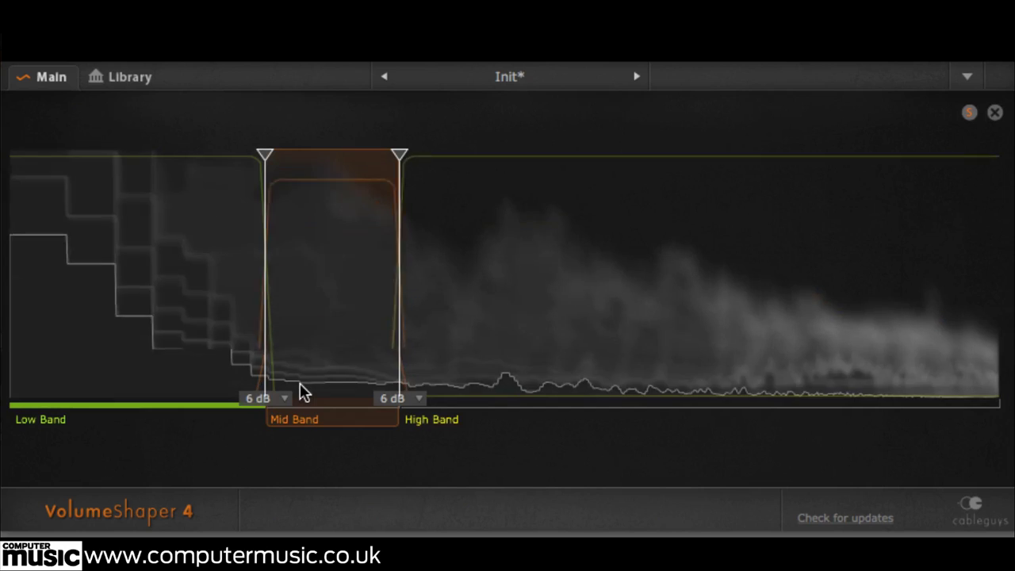
{"action": "left_click", "coordinate": [473, 274]}
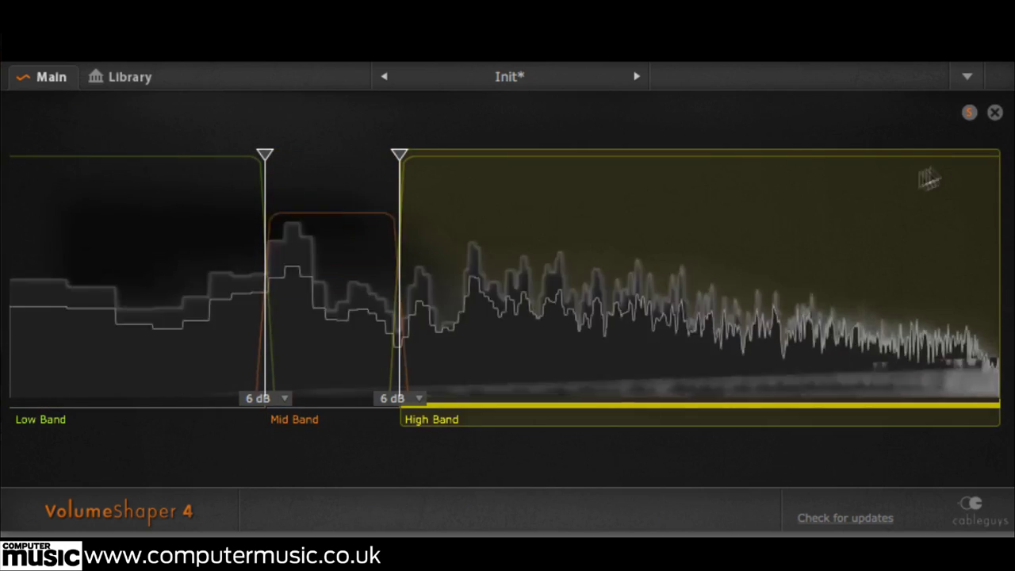
{"action": "left_click", "coordinate": [970, 113]}
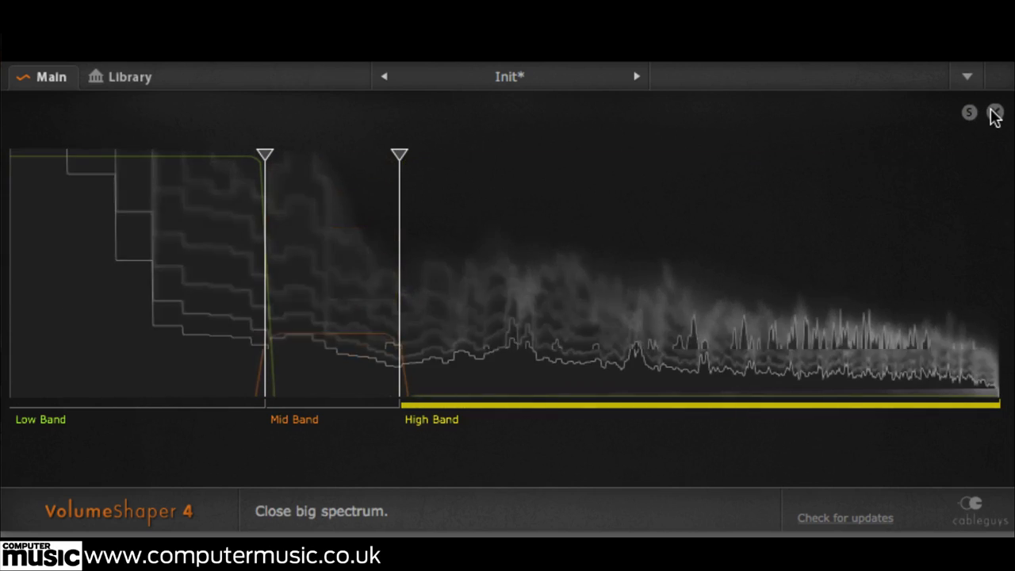
{"action": "left_click", "coordinate": [996, 114]}
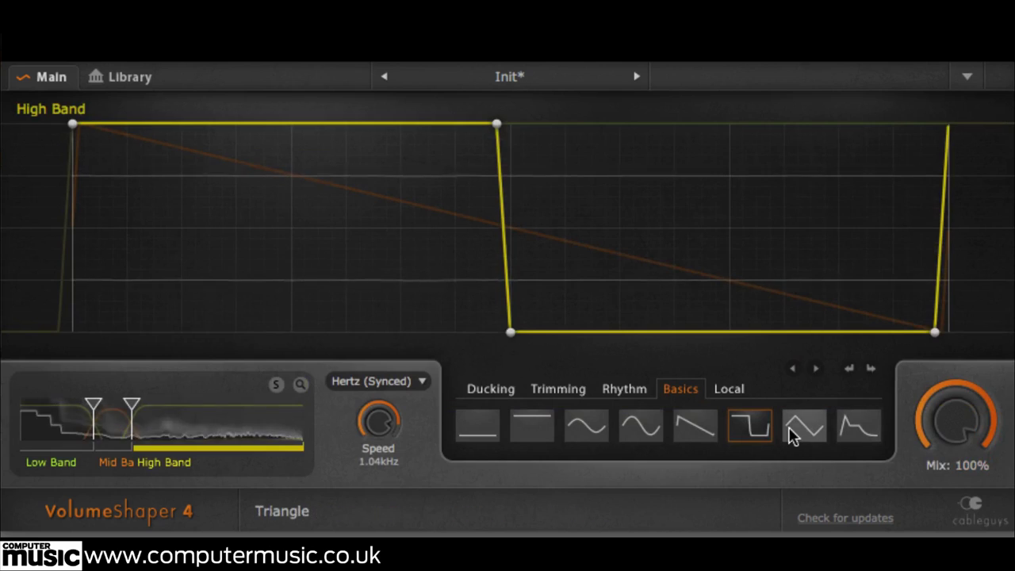
Step: Replace the Mid Band ramp with a Sine preset, then straighten its rising segment
{"action": "left_click", "coordinate": [109, 428]}
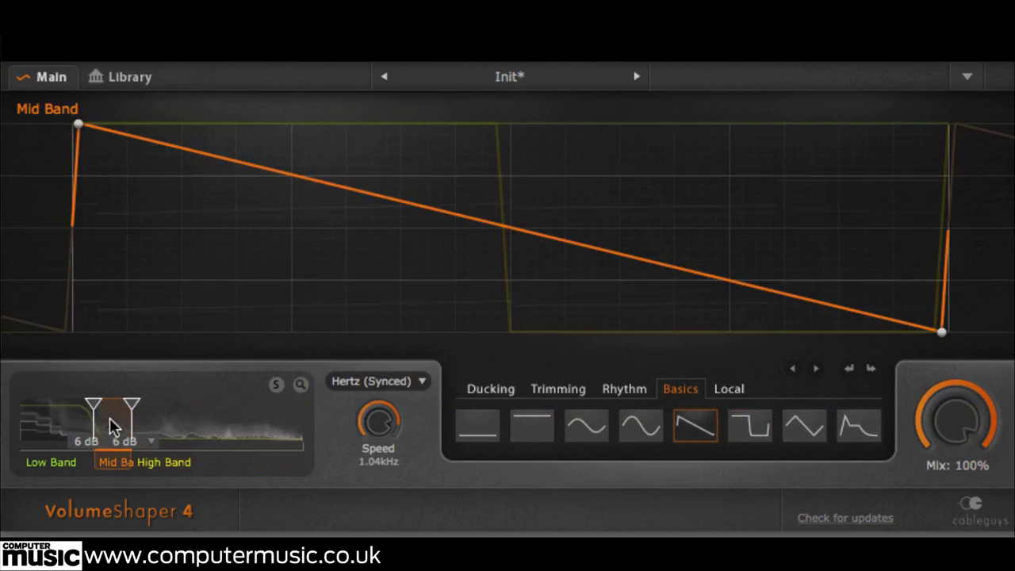
{"action": "left_click", "coordinate": [591, 431]}
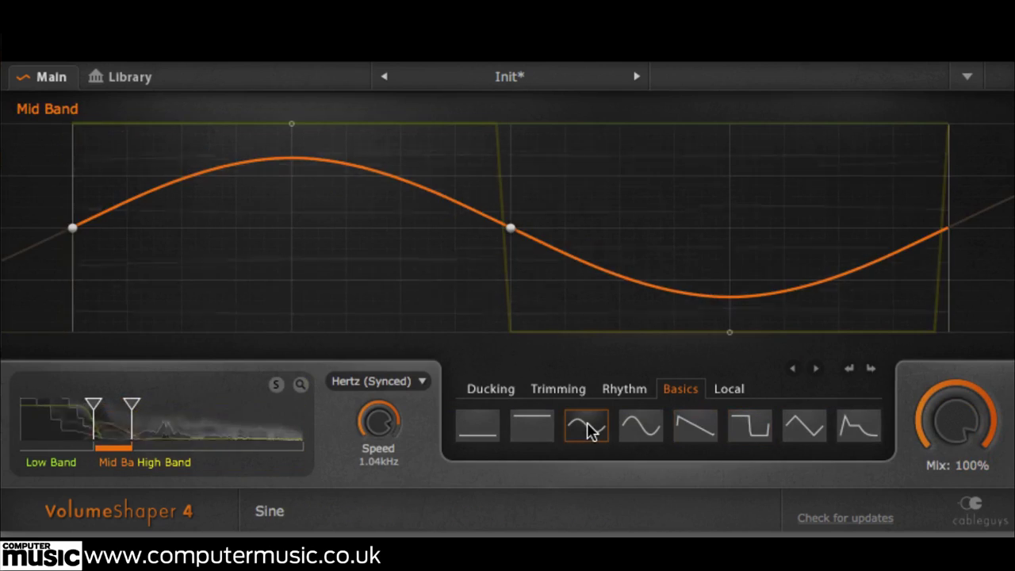
{"action": "left_click", "coordinate": [630, 432]}
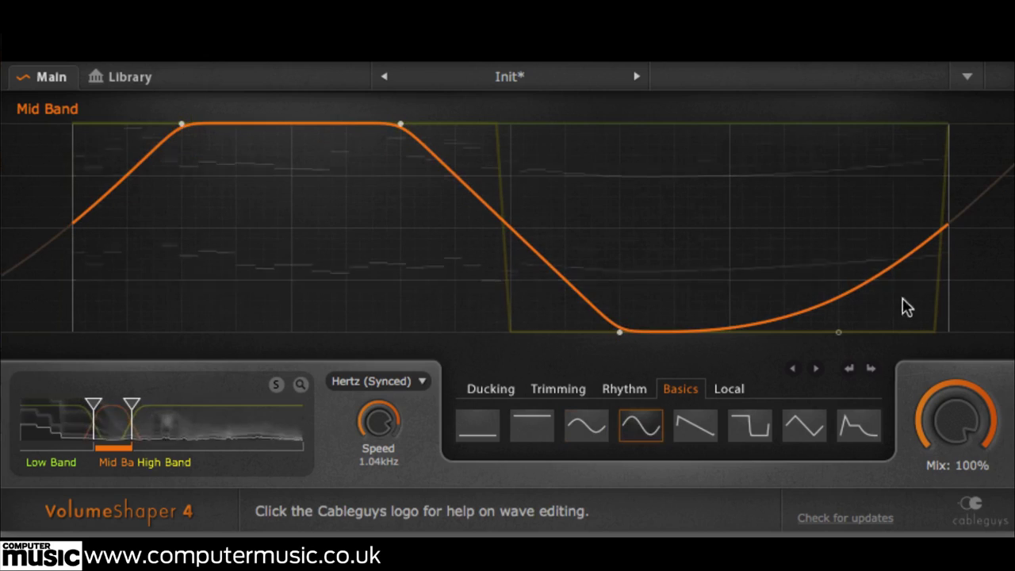
{"action": "left_click", "coordinate": [839, 332]}
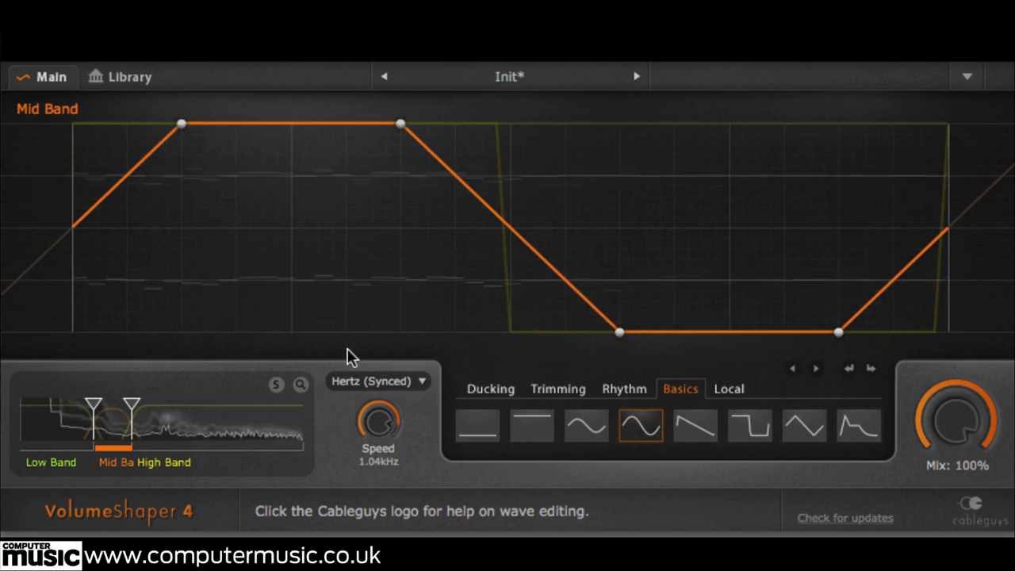
Step: Slow the envelope speed to 486Hz and raise the mid/high split to 646Hz
{"action": "mouse_move", "coordinate": [383, 424]}
{"action": "left_mouse_down"}
{"action": "mouse_move", "coordinate": [383, 472]}
{"action": "mouse_move", "coordinate": [383, 443]}
{"action": "left_mouse_up"}
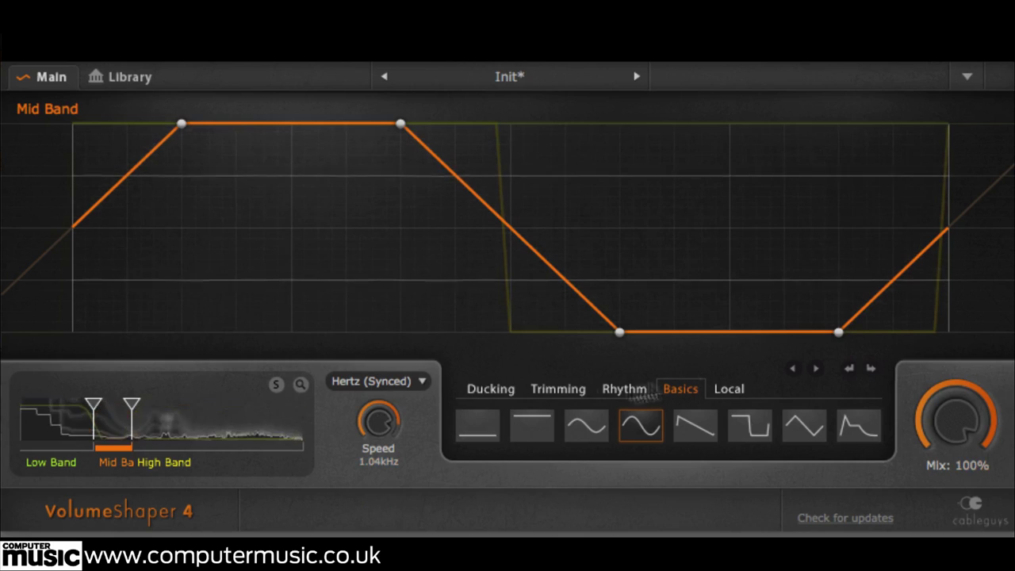
{"action": "left_click", "coordinate": [248, 426]}
{"action": "left_click_drag", "start_coordinate": [132, 404], "coordinate": [203, 408]}
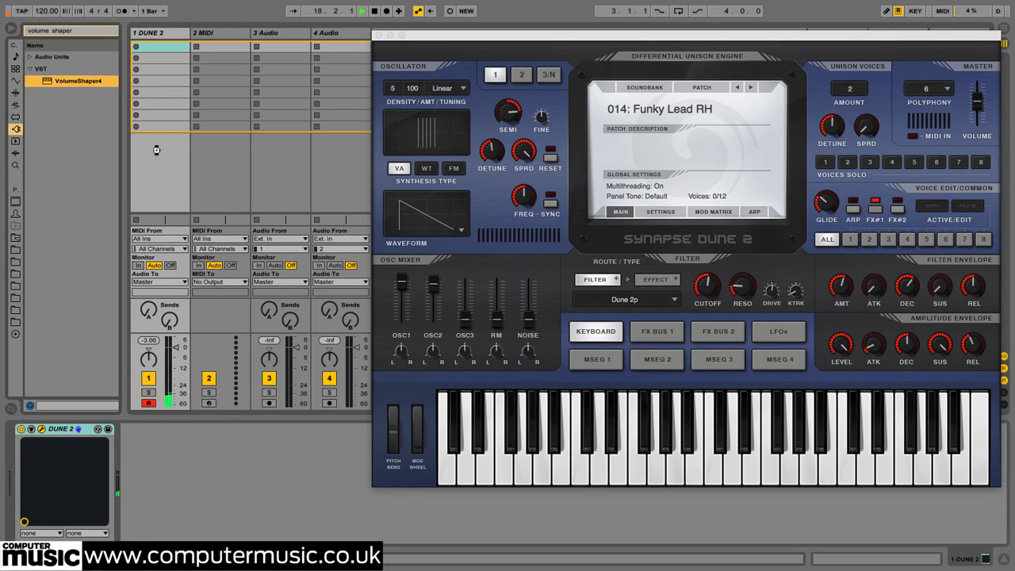
Step: Add VolumeShaper4 to the DUNE 2 track and load the third Rhythm preset, a sawtooth envelope
{"action": "left_click_drag", "start_coordinate": [156, 150], "coordinate": [156, 150]}
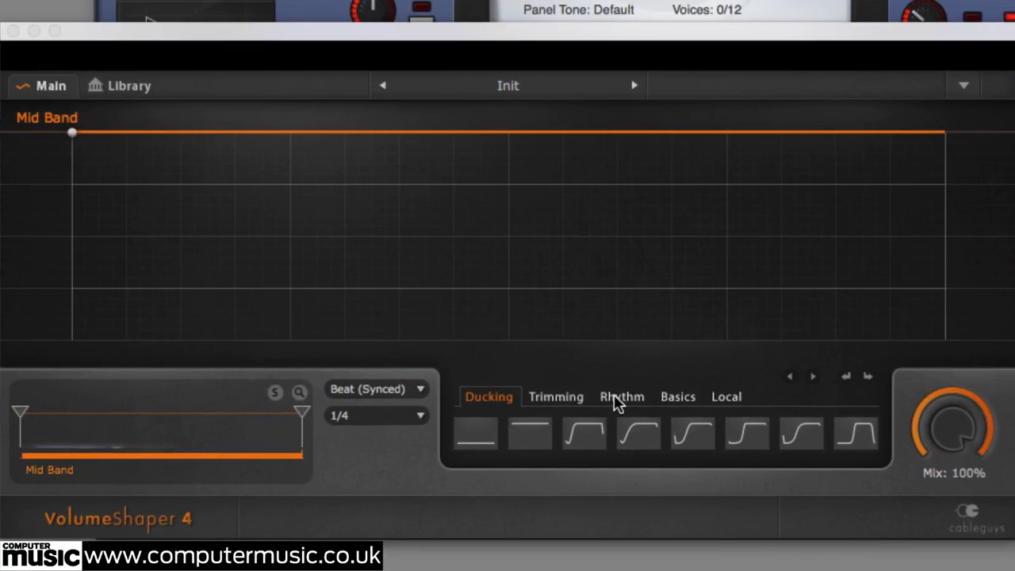
{"action": "left_click", "coordinate": [658, 417]}
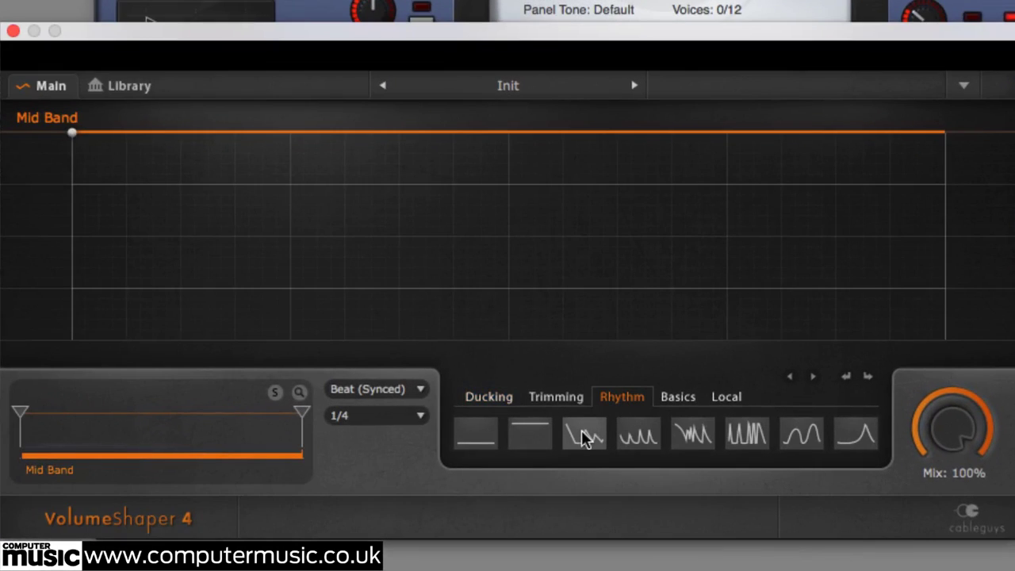
{"action": "left_click", "coordinate": [585, 436]}
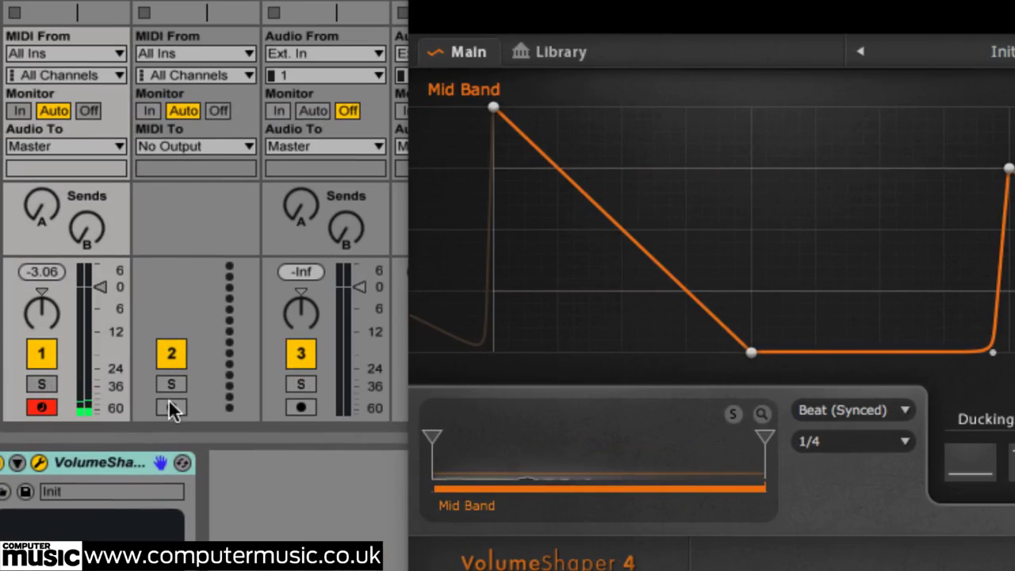
Step: Route track 2's MIDI To output to the 1-DUNE 2 input
{"action": "left_click", "coordinate": [212, 146]}
{"action": "left_click", "coordinate": [214, 212]}
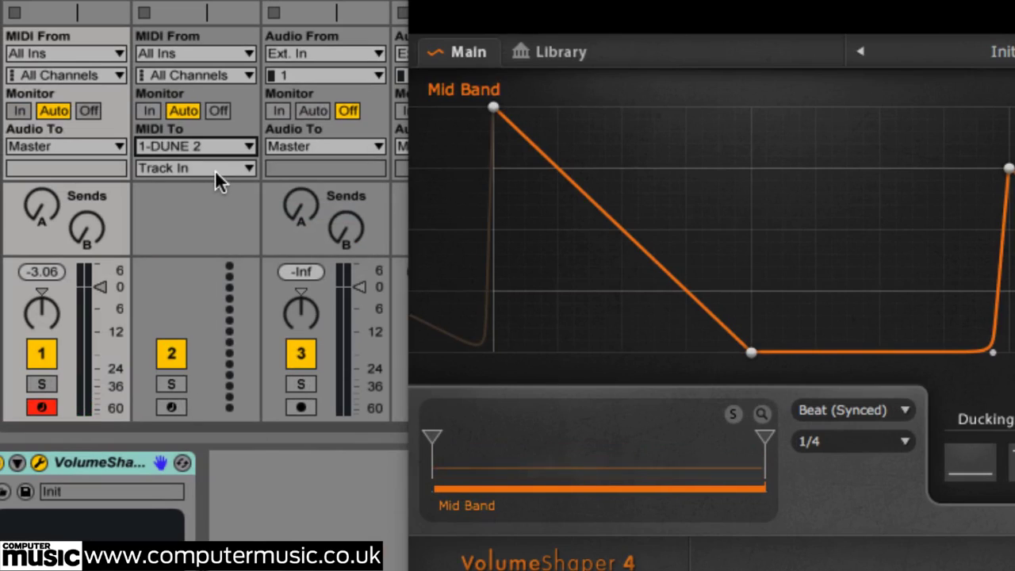
{"action": "left_click", "coordinate": [215, 169]}
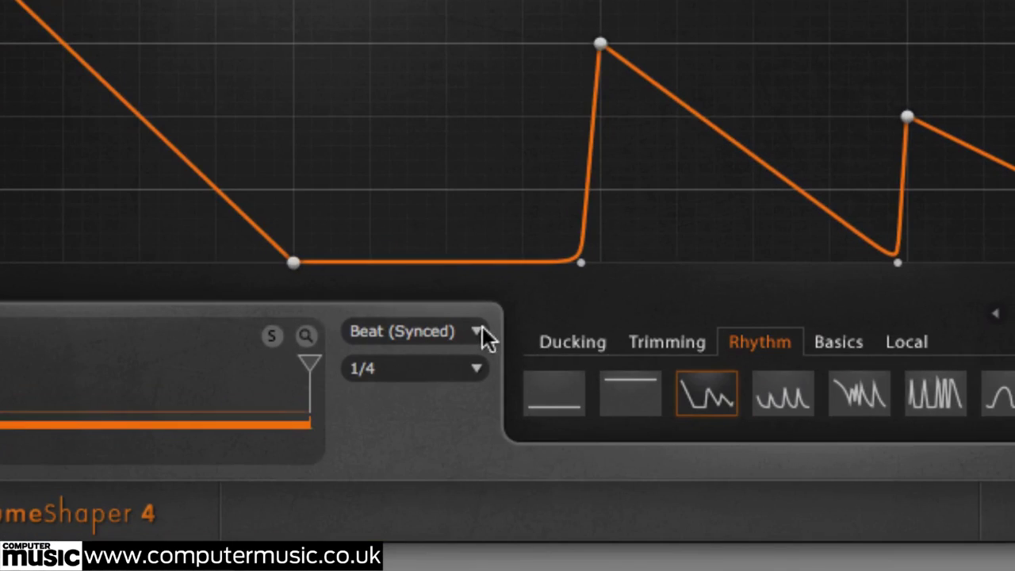
Step: Switch VolumeShaper's timing mode to Beat (Retrig.) and arm track 2
{"action": "left_click", "coordinate": [478, 331]}
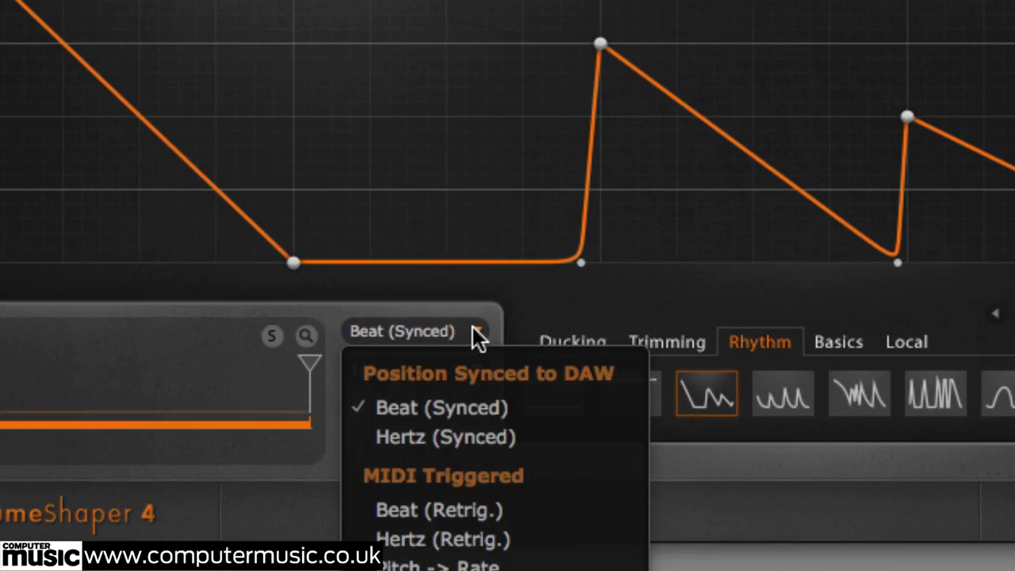
{"action": "left_click", "coordinate": [482, 510]}
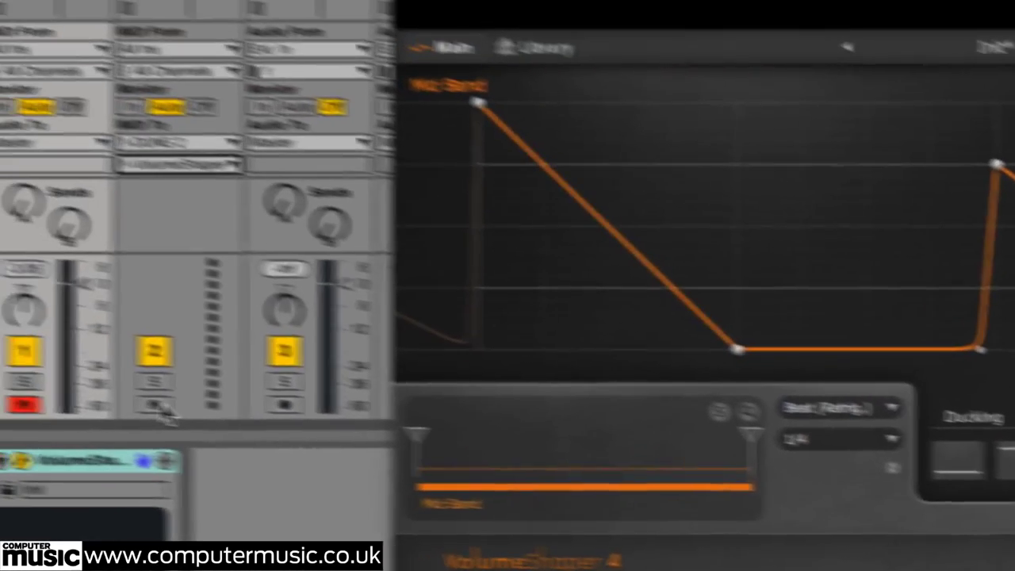
{"action": "left_click", "coordinate": [172, 408]}
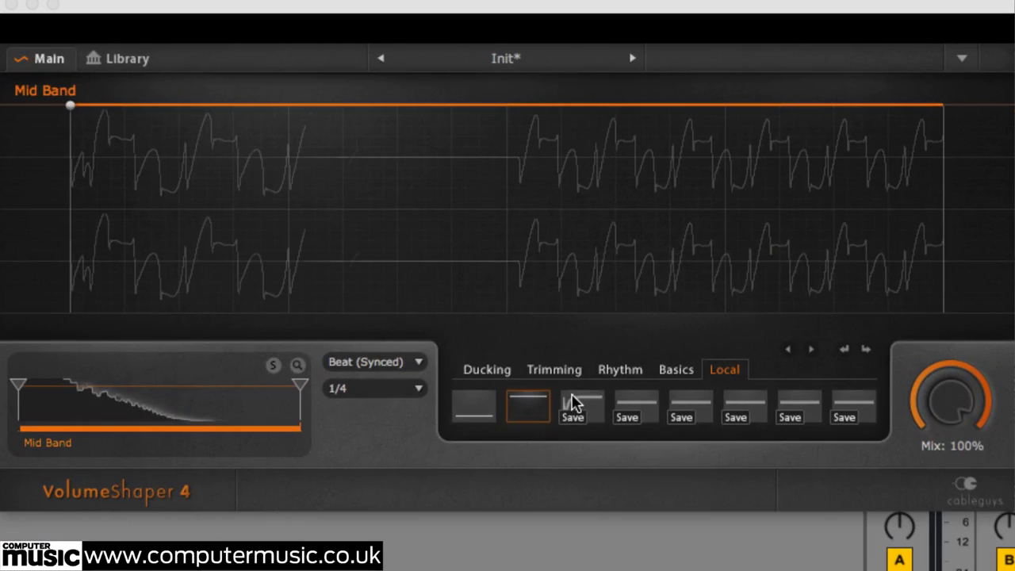
Step: Load the Local dip curve into the Mid Band, keeping Beat (Synced) timing
{"action": "left_click", "coordinate": [575, 406]}
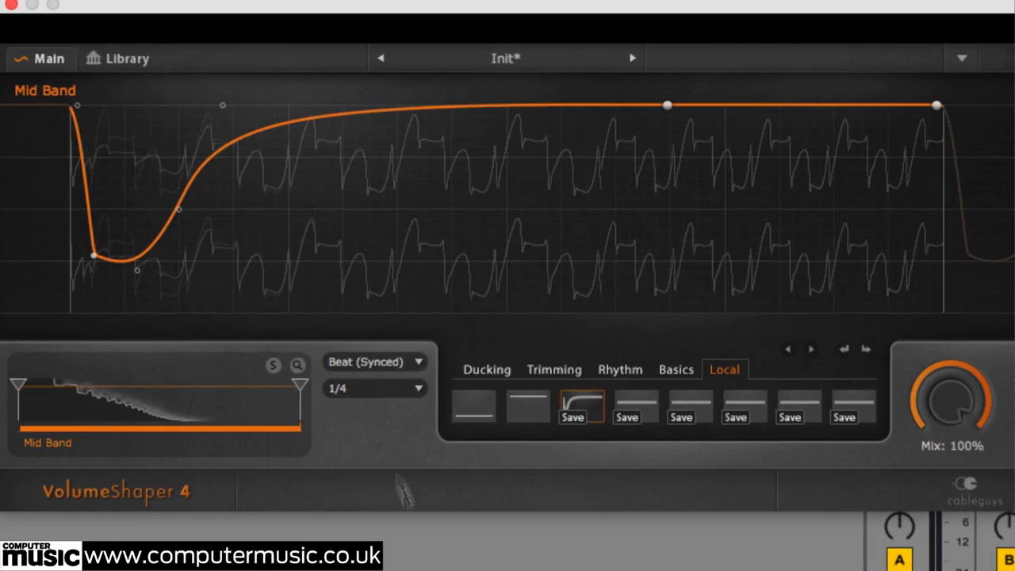
{"action": "left_click", "coordinate": [383, 361]}
{"action": "left_click", "coordinate": [388, 416]}
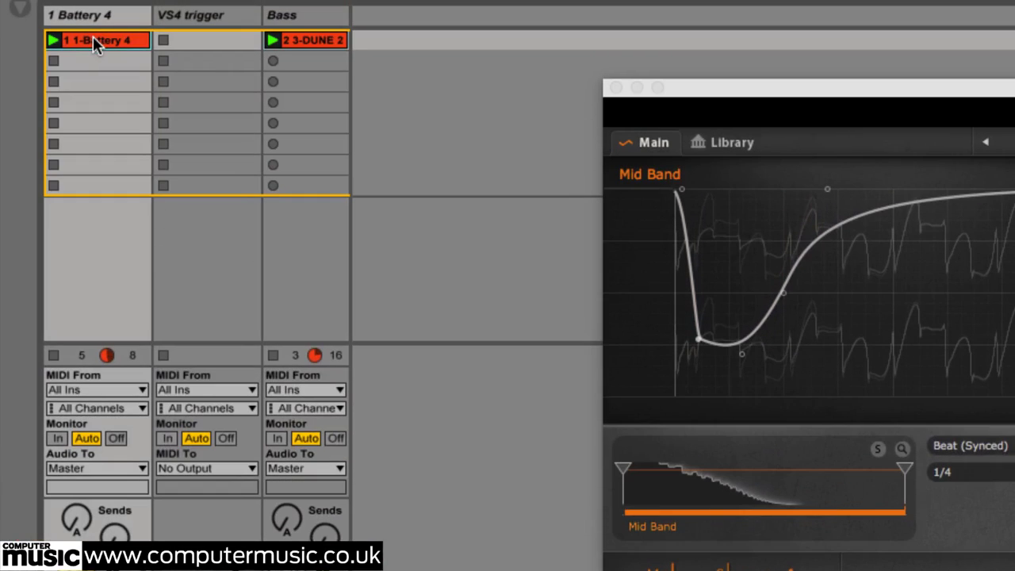
Step: Copy the Battery 4 clip to VS4 trigger, deleting its G#2, D#1 and D1 notes
{"action": "left_click_drag", "start_coordinate": [93, 35], "coordinate": [182, 37]}
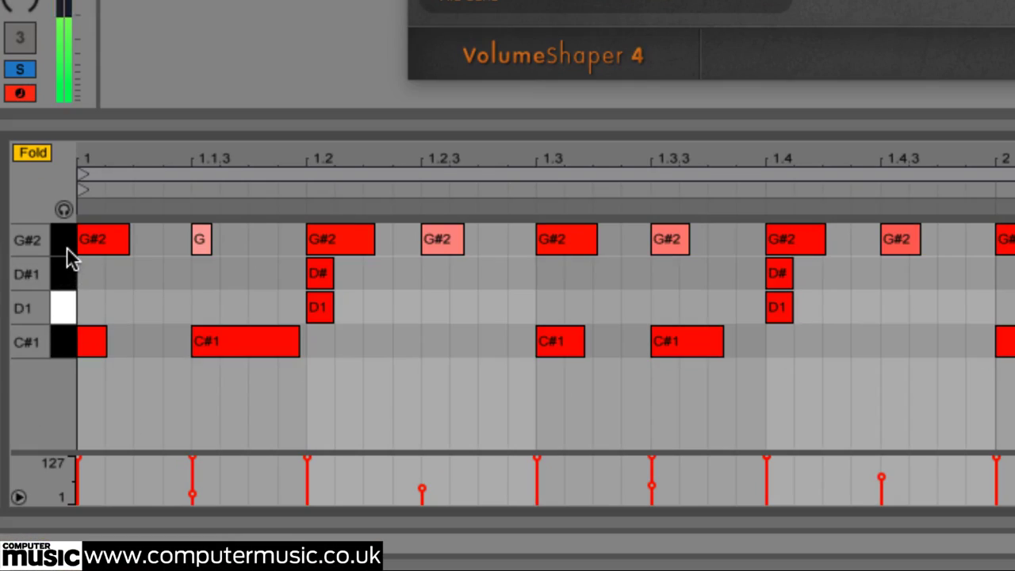
{"action": "left_click", "coordinate": [66, 247]}
{"action": "key", "text": "Delete"}
{"action": "left_click", "coordinate": [65, 278]}
{"action": "key", "text": "Delete"}
{"action": "left_click", "coordinate": [64, 299]}
{"action": "key", "text": "Delete"}
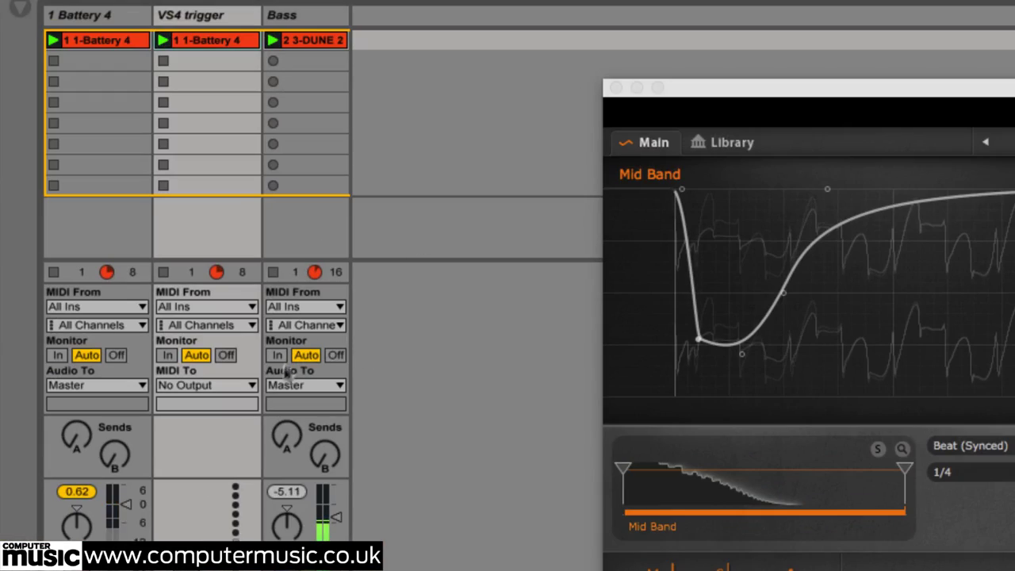
Step: Send VS4 trigger's MIDI to the Bass track's VolumeShaper4 input and unsolo Bass
{"action": "left_click", "coordinate": [238, 385]}
{"action": "left_click", "coordinate": [233, 459]}
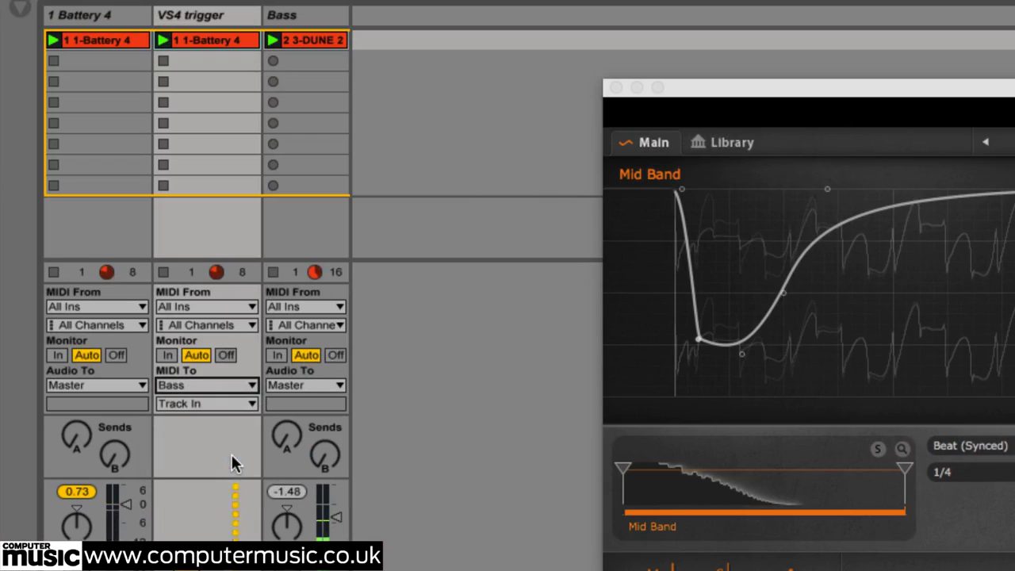
{"action": "left_click", "coordinate": [208, 405]}
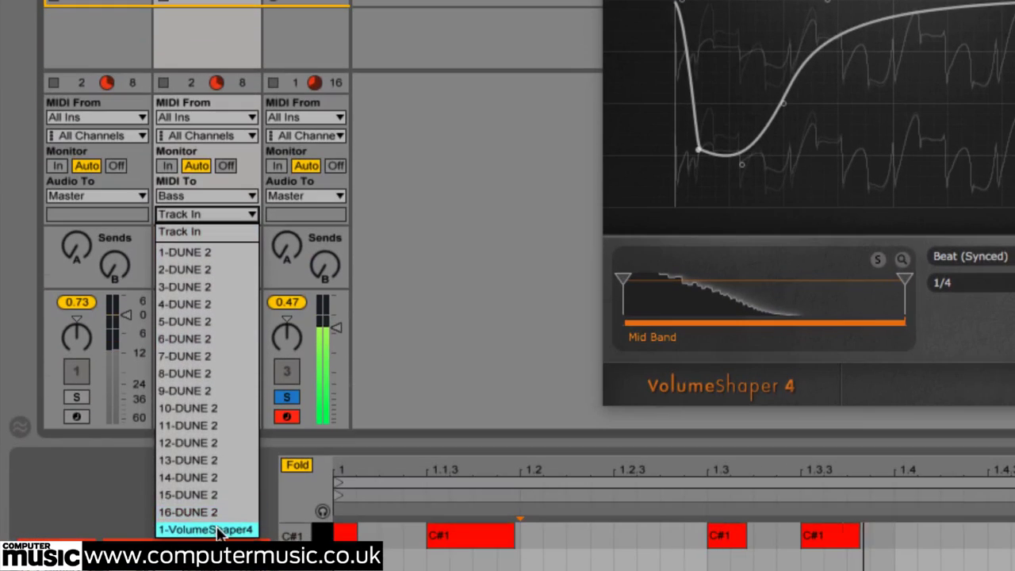
{"action": "left_click", "coordinate": [221, 530]}
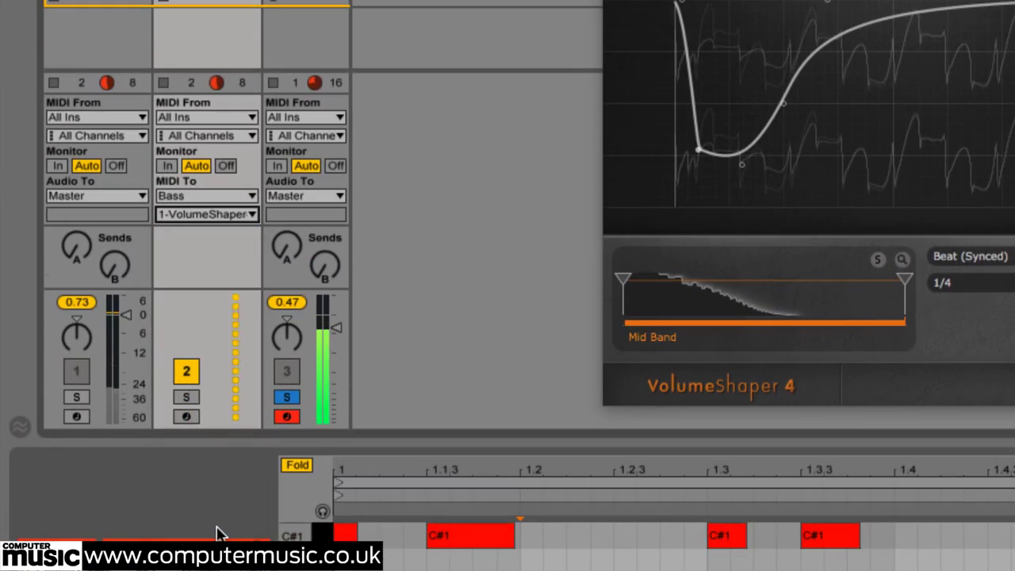
{"action": "left_click", "coordinate": [288, 399]}
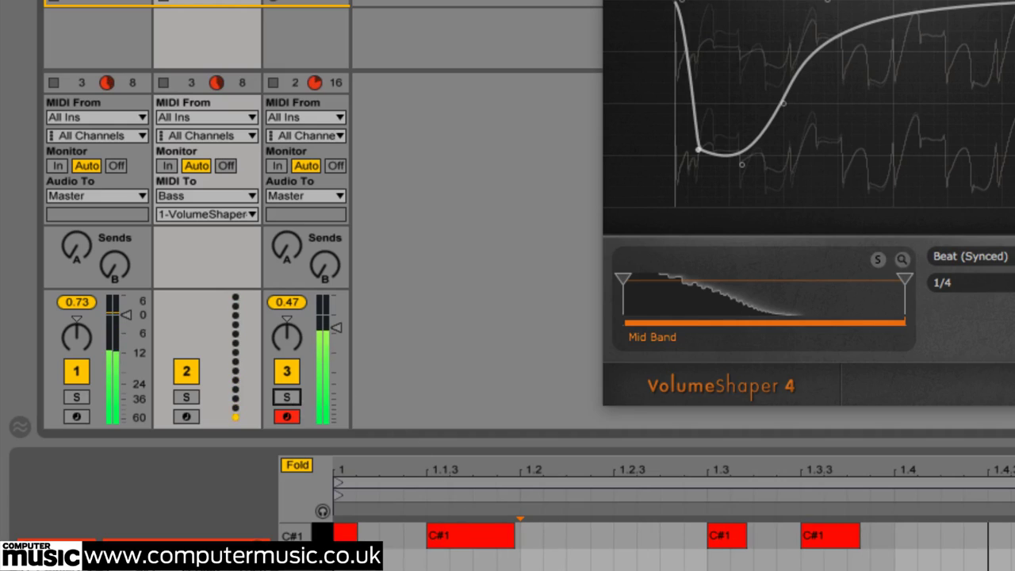
Step: Hide the clip detail, set the mode to Beat (Retrig.), and re-solo Bass
{"action": "key", "text": "ctrl+alt+l"}
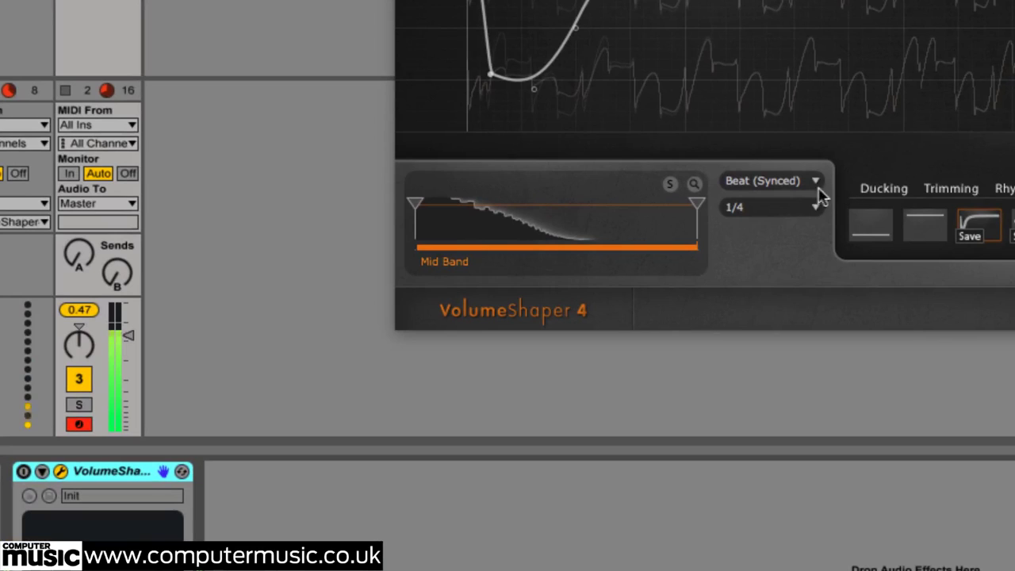
{"action": "left_click", "coordinate": [1009, 258]}
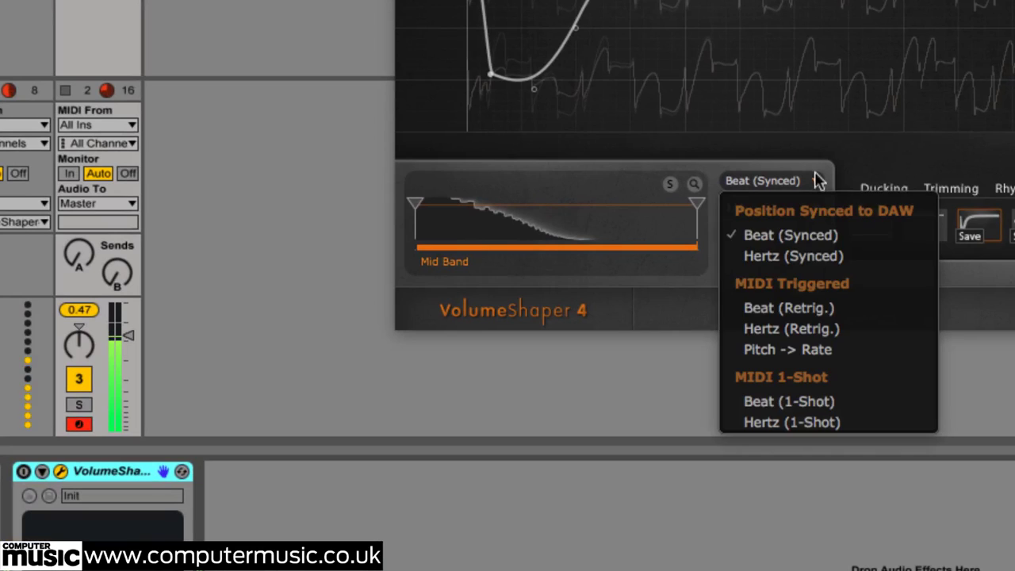
{"action": "left_click", "coordinate": [750, 308]}
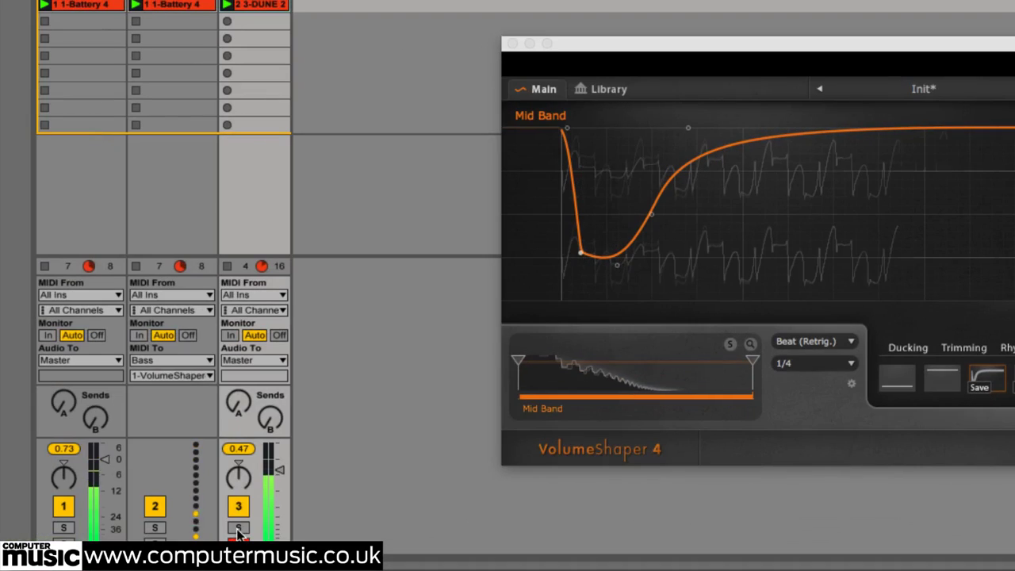
{"action": "left_click", "coordinate": [238, 528]}
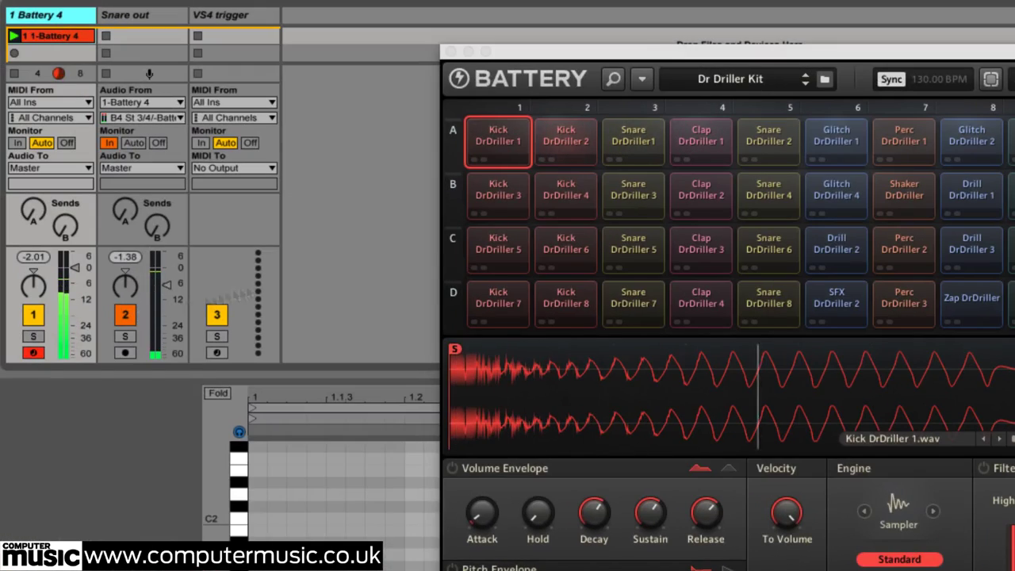
Step: Select the Snare DrDriller 1 pad and Snare out track, then show VolumeShaper's window
{"action": "left_click", "coordinate": [629, 144]}
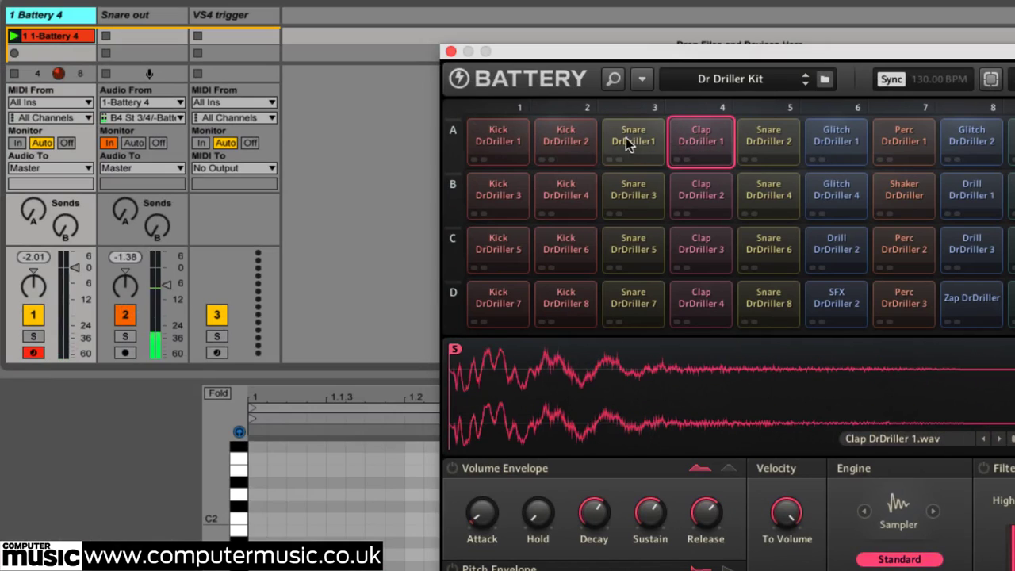
{"action": "left_click", "coordinate": [629, 143]}
{"action": "left_click", "coordinate": [123, 22]}
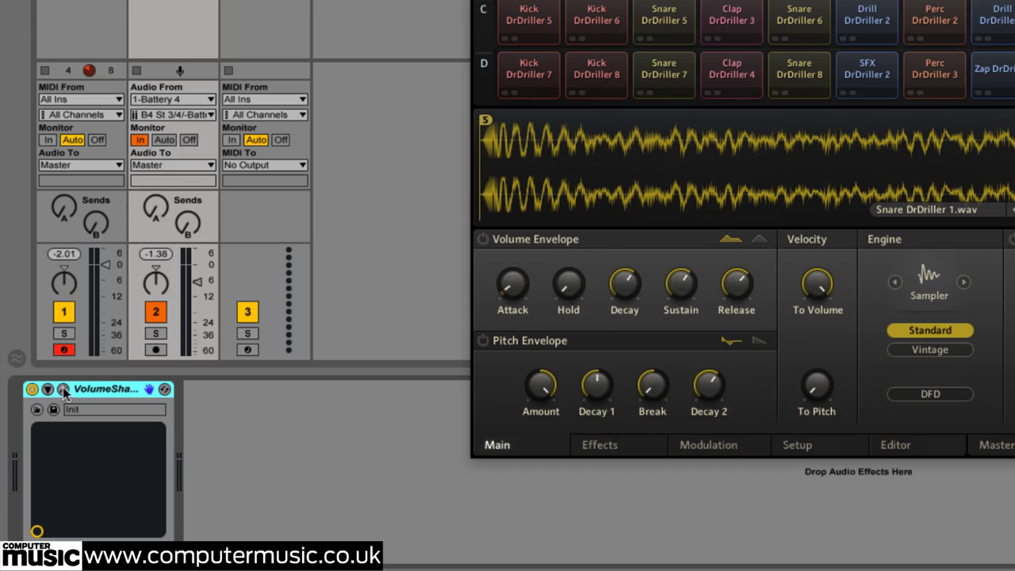
{"action": "left_click", "coordinate": [63, 390]}
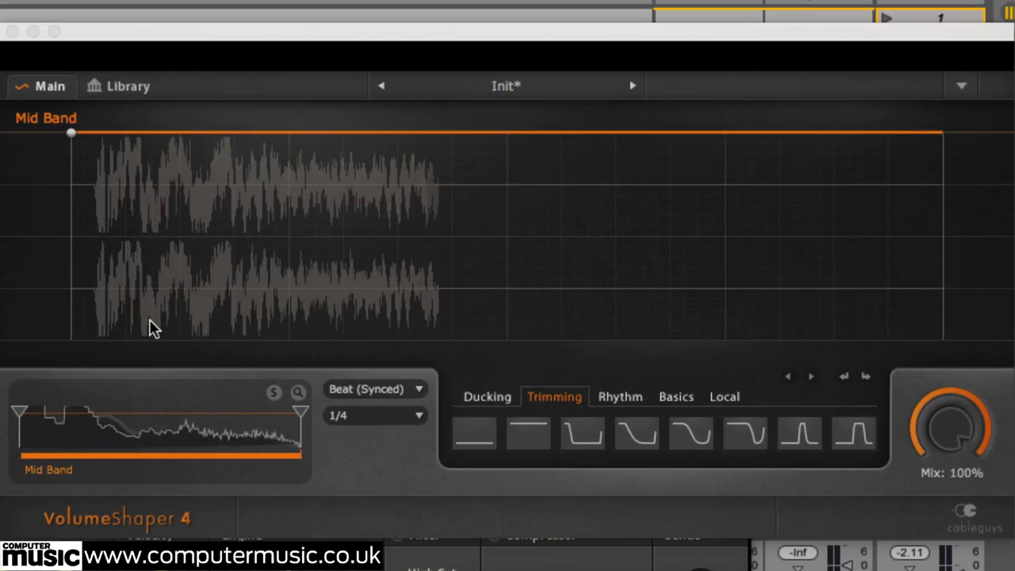
Step: Set the timing mode to Hertz (Retrig.) and apply the third Trimming preset
{"action": "left_click", "coordinate": [416, 389]}
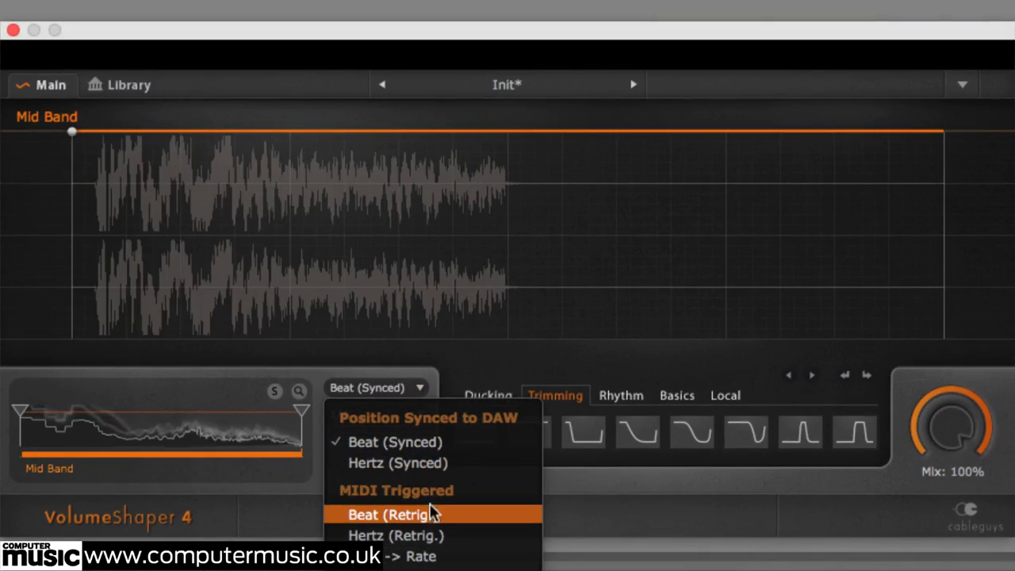
{"action": "left_click", "coordinate": [432, 537]}
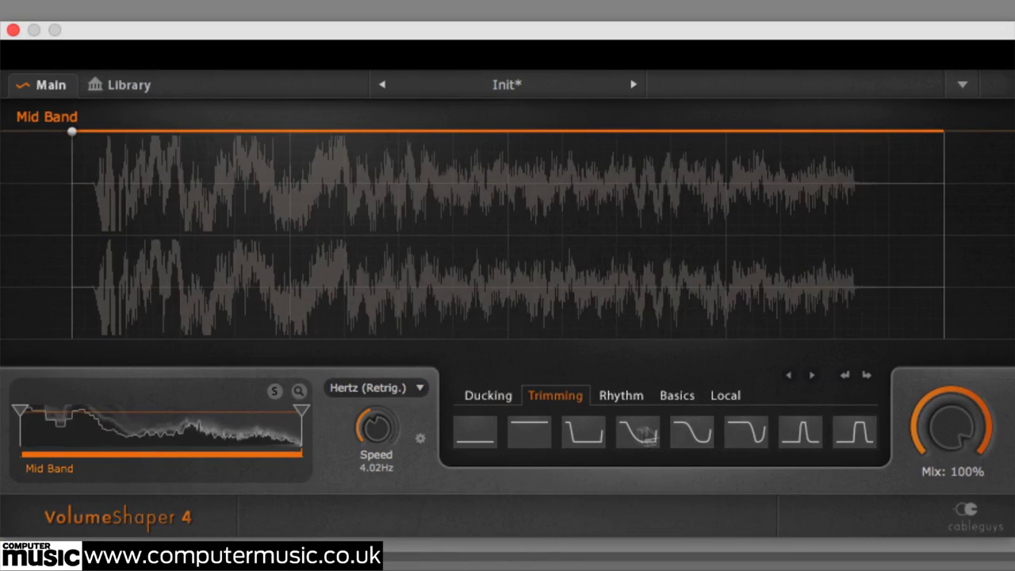
{"action": "left_click", "coordinate": [584, 433]}
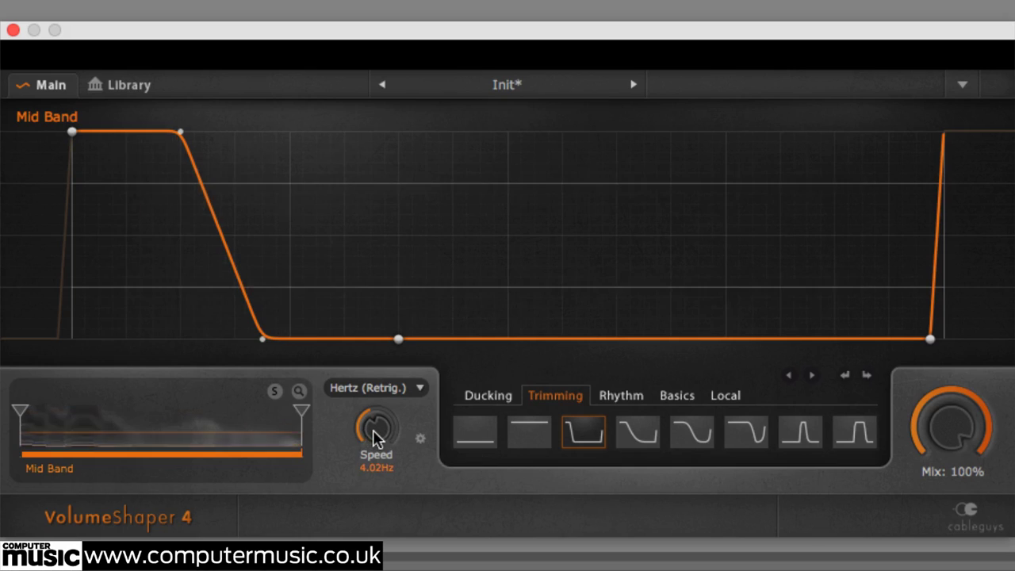
Step: Set the Speed to 3.77Hz and drag the envelope so its fall starts later and shallower
{"action": "scroll", "coordinate": [377, 426], "scroll_direction": "up", "scroll_amount": 3}
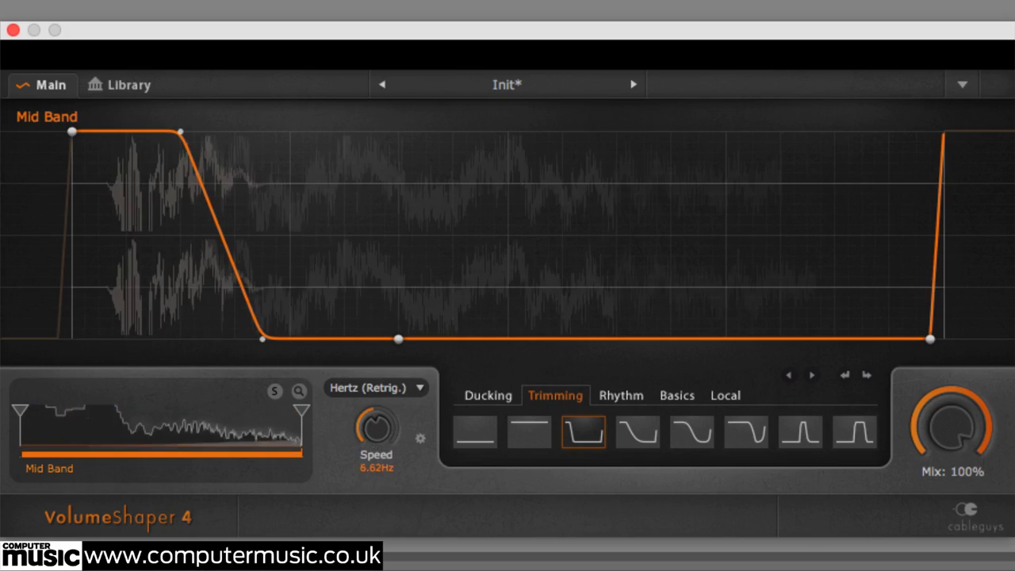
{"action": "scroll", "coordinate": [377, 427], "scroll_direction": "down", "scroll_amount": 4}
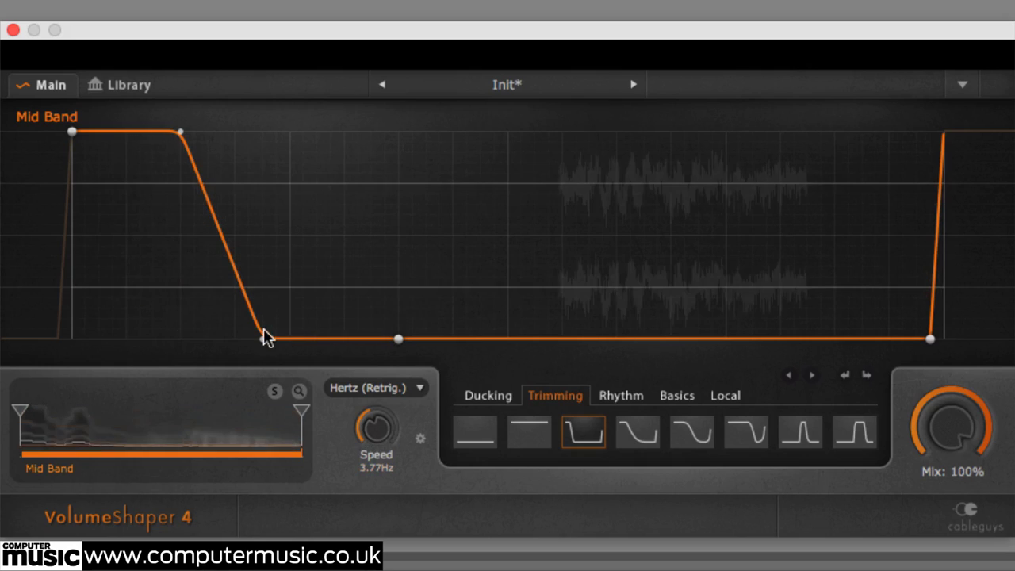
{"action": "left_click_drag", "start_coordinate": [262, 339], "coordinate": [350, 339]}
{"action": "left_click_drag", "start_coordinate": [181, 130], "coordinate": [313, 130]}
Step: Raise the slope's end into a gentle decline, then switch the device off to compare
{"action": "left_click_drag", "start_coordinate": [350, 339], "coordinate": [398, 222]}
{"action": "left_click_drag", "start_coordinate": [398, 338], "coordinate": [500, 310]}
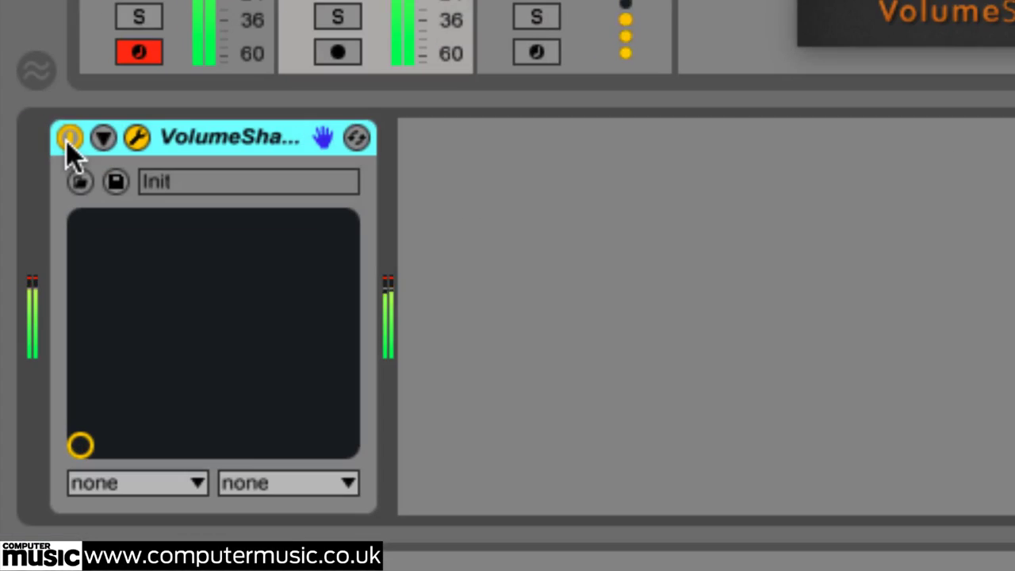
{"action": "left_click", "coordinate": [68, 140]}
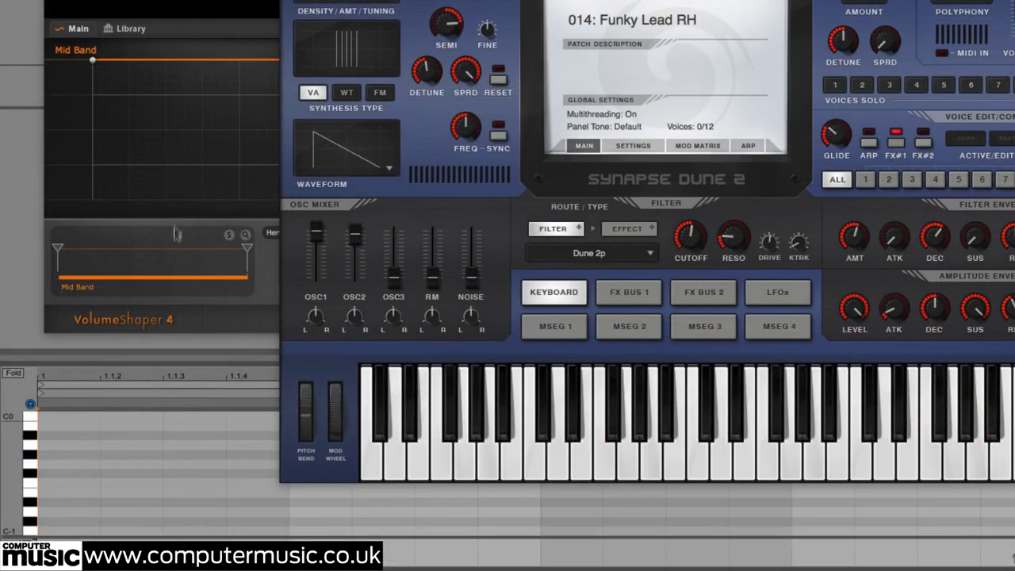
Step: Apply the Basics tab's sine-like shape to the Mid Band envelope
{"action": "left_click", "coordinate": [176, 228]}
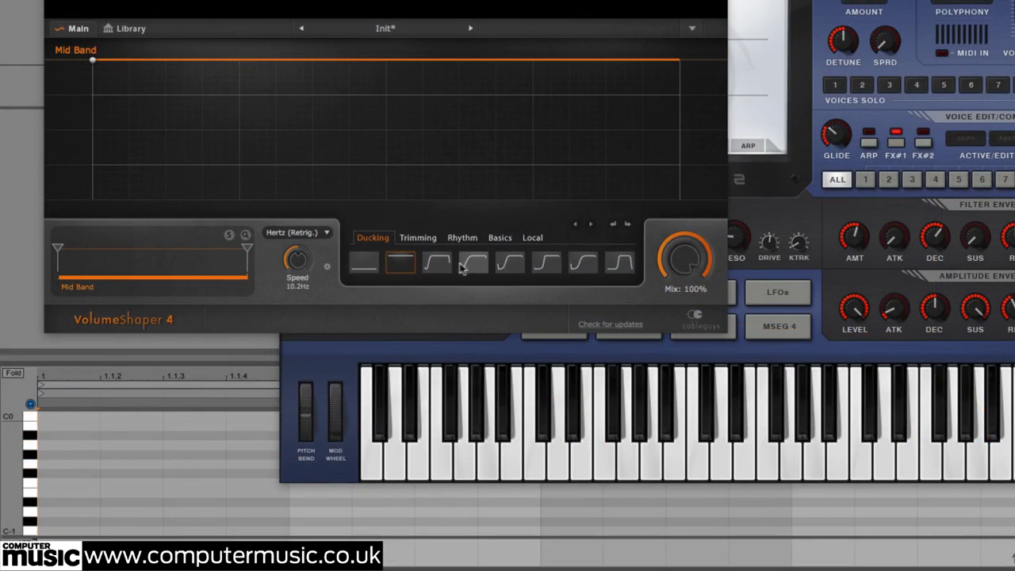
{"action": "left_click", "coordinate": [499, 238]}
{"action": "left_click", "coordinate": [468, 265]}
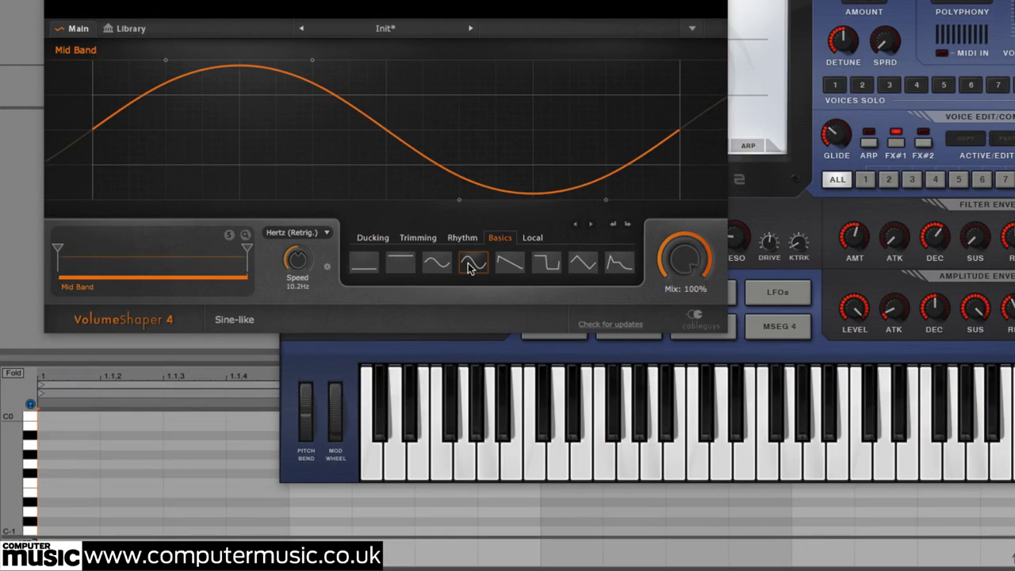
Step: Start playback and set the timing mode to Pitch -> Rate
{"action": "key", "text": "space"}
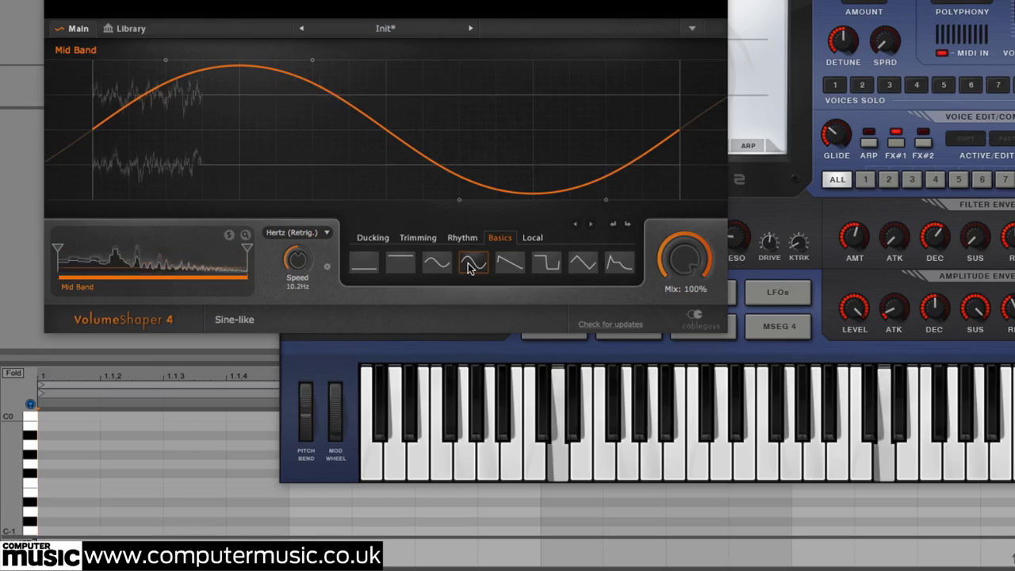
{"action": "left_click", "coordinate": [326, 233]}
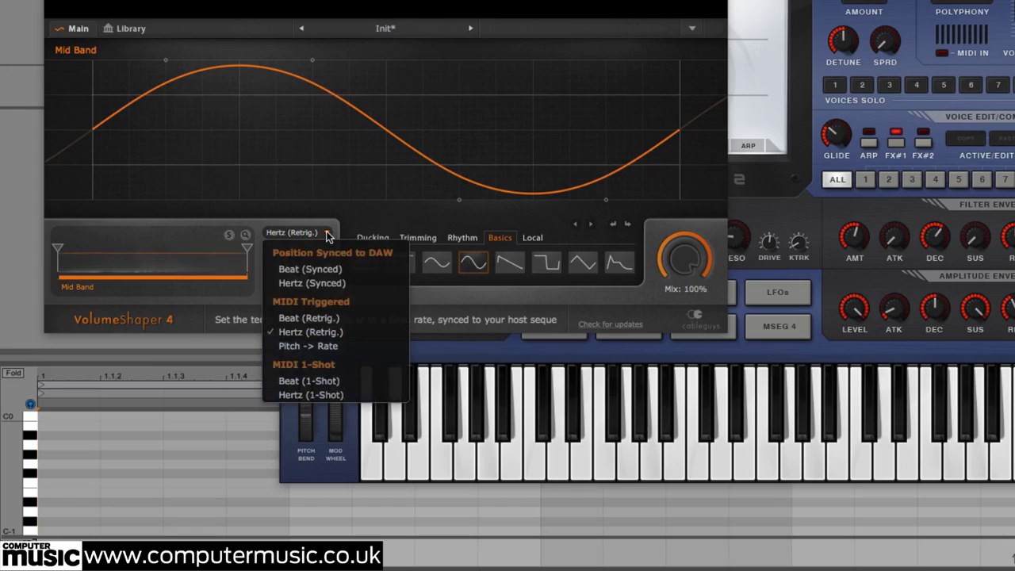
{"action": "left_click", "coordinate": [333, 346]}
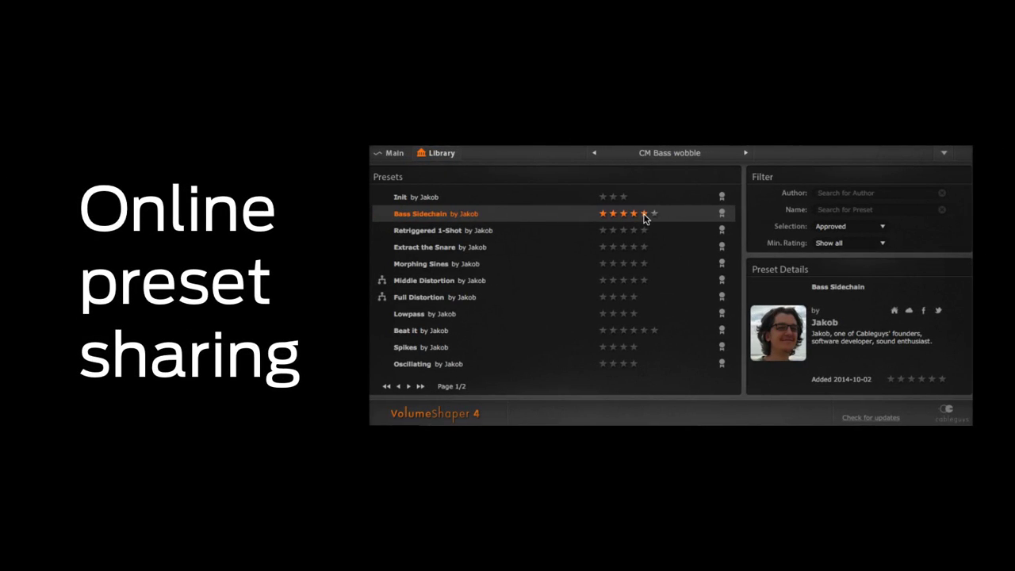
Step: Rate Extract the Snare three and Morphing Sines five stars, then Sync the library online
{"action": "left_click", "coordinate": [623, 246]}
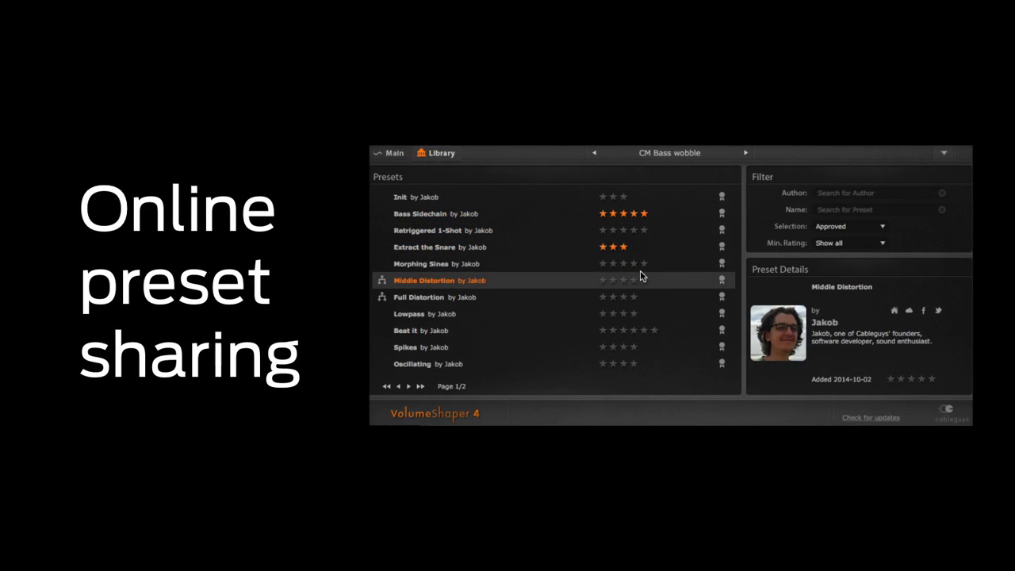
{"action": "left_click", "coordinate": [644, 263]}
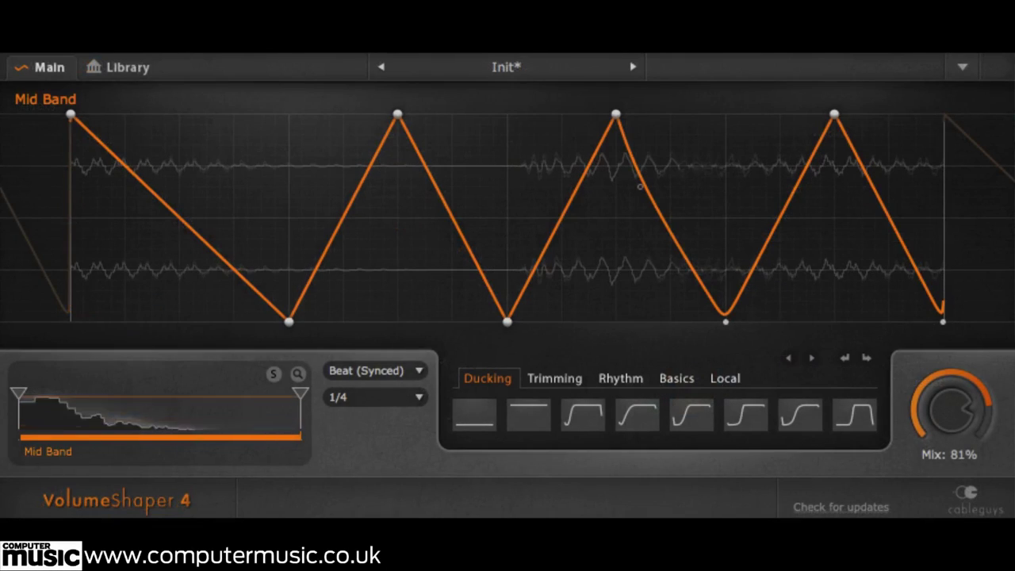
{"action": "left_click", "coordinate": [120, 70]}
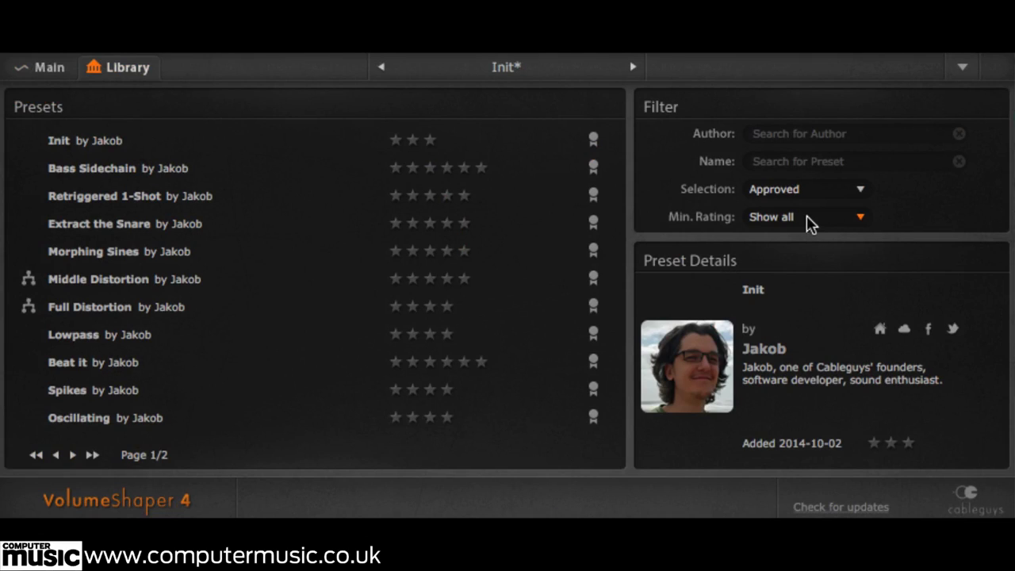
{"action": "left_click", "coordinate": [962, 67]}
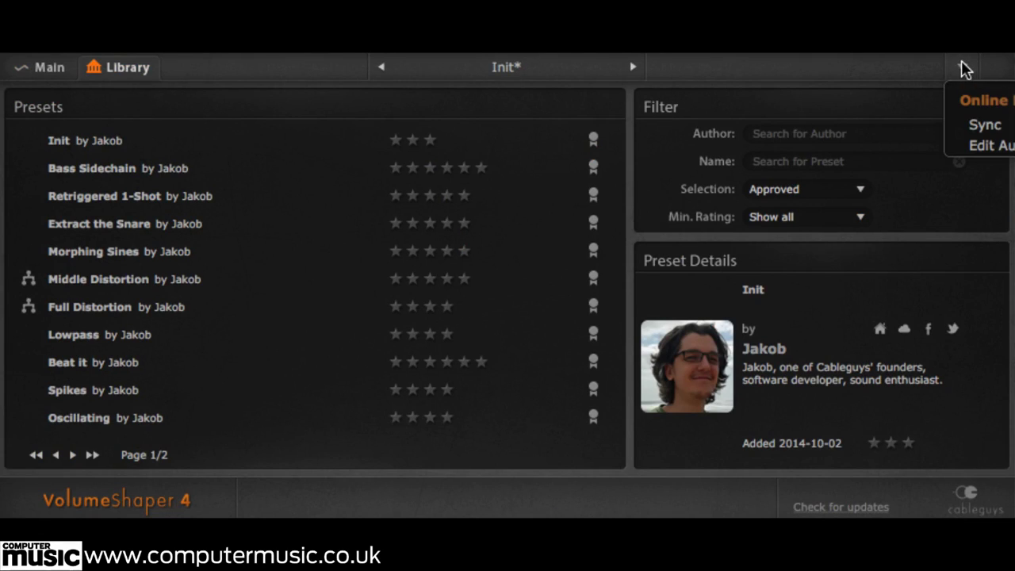
{"action": "left_click", "coordinate": [987, 127]}
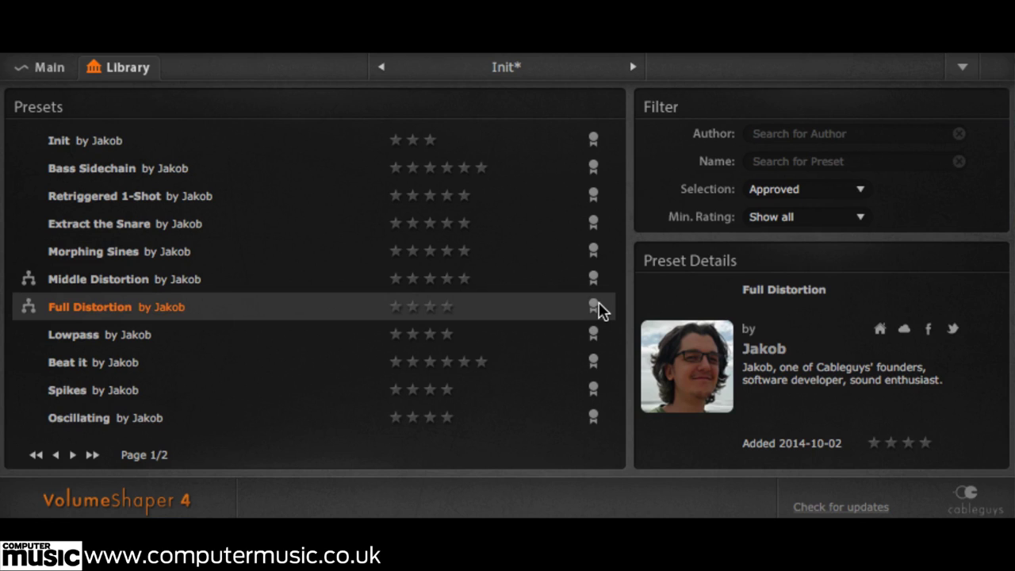
Step: Save the current envelope as a new preset named 'CM Bass wobble'
{"action": "left_click", "coordinate": [54, 75]}
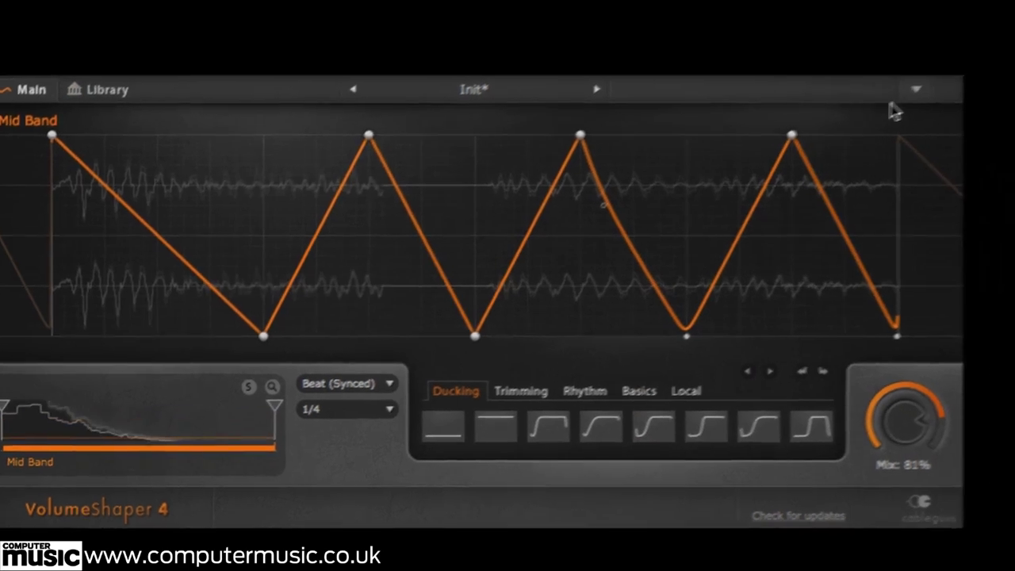
{"action": "left_click", "coordinate": [962, 68]}
{"action": "left_click", "coordinate": [870, 190]}
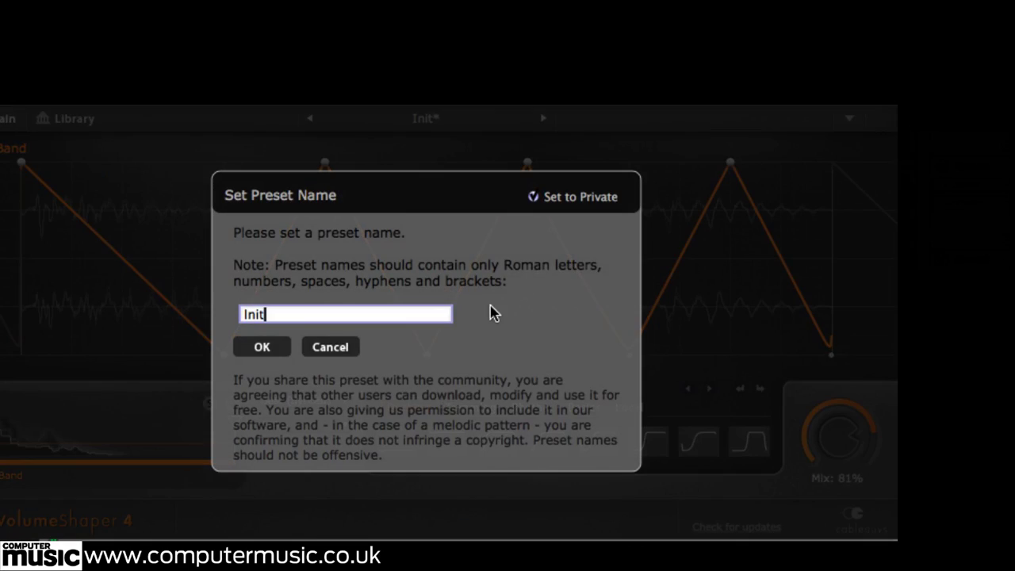
{"action": "key", "text": "BackSpace"}
{"action": "key", "text": "BackSpace"}
{"action": "key", "text": "BackSpace"}
{"action": "key", "text": "BackSpace"}
{"action": "type", "text": "CM"}
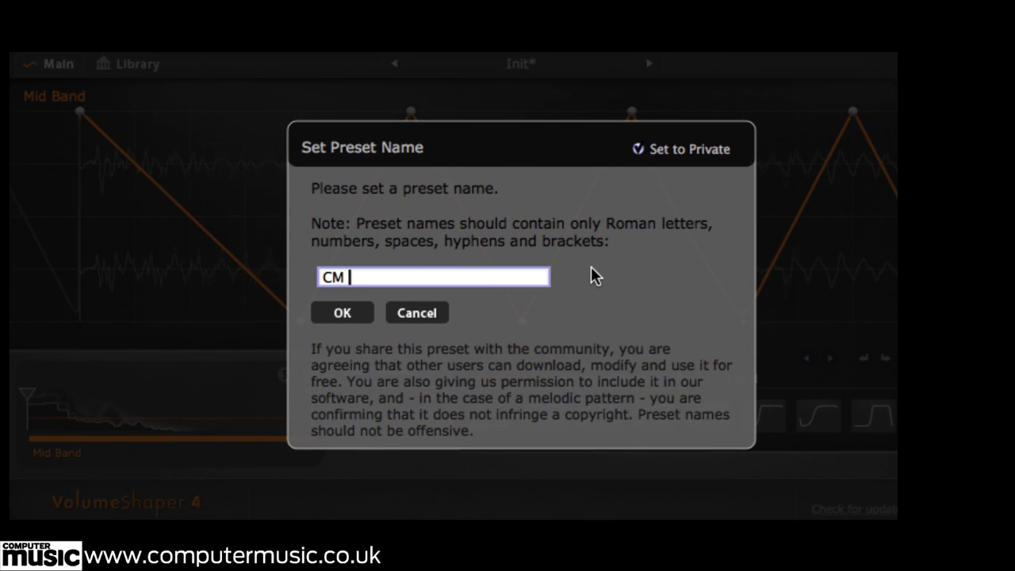
{"action": "type", "text": " Bass w"}
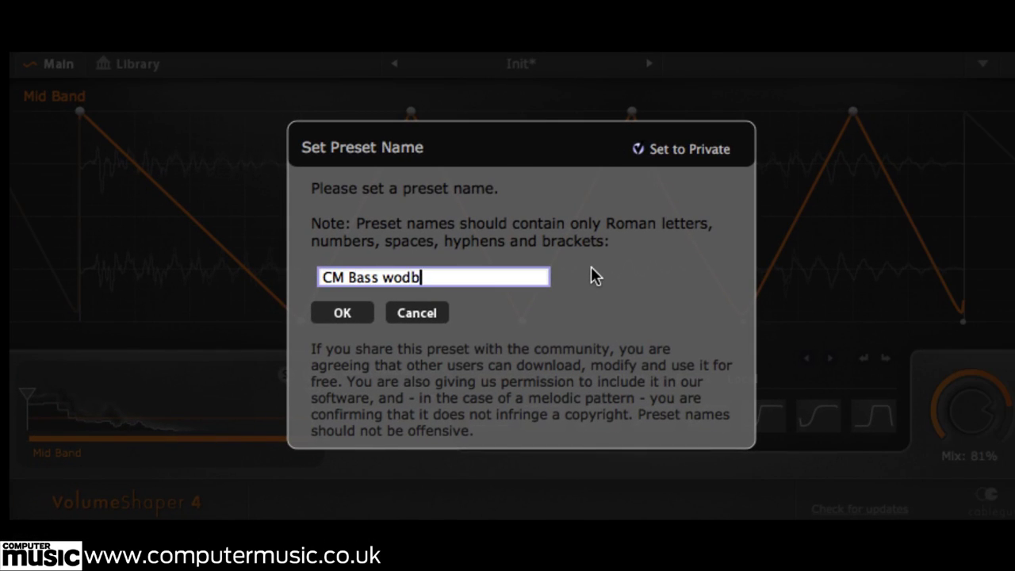
{"action": "type", "text": "obble"}
{"action": "left_click", "coordinate": [349, 316]}
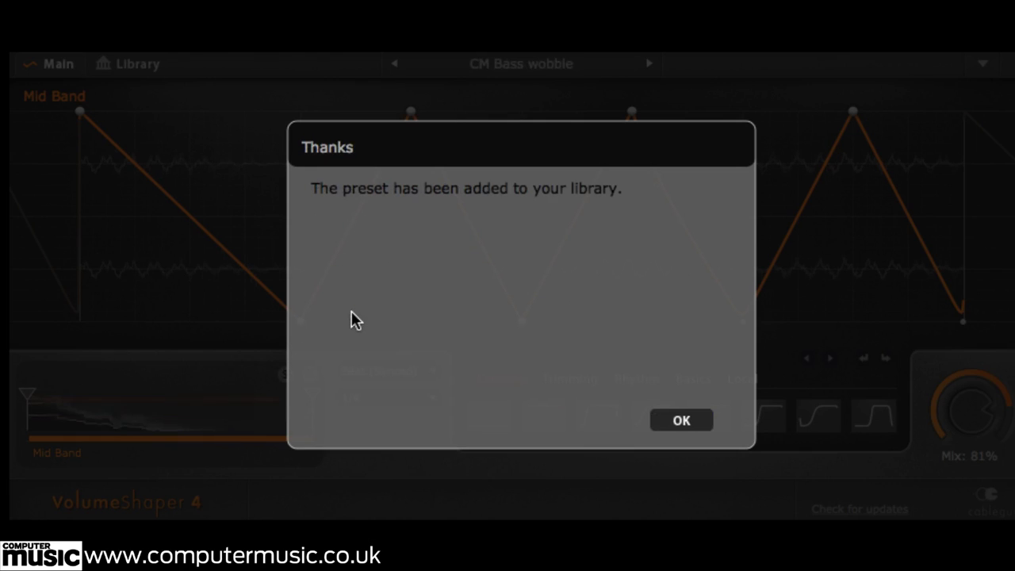
{"action": "left_click", "coordinate": [681, 421]}
Step: Sync the Library to upload the new preset to the online server
{"action": "left_click", "coordinate": [121, 65]}
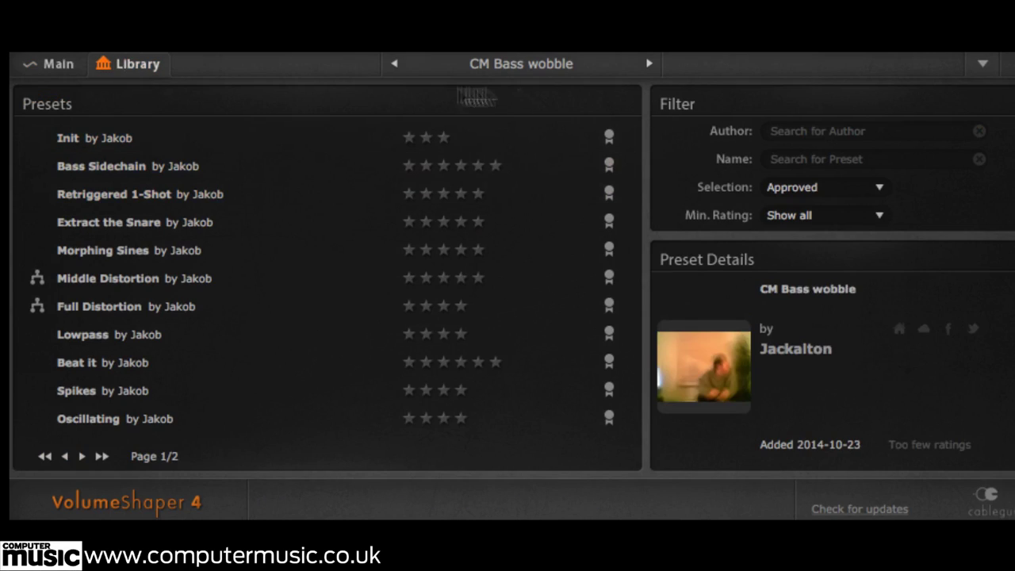
{"action": "left_click", "coordinate": [982, 64]}
{"action": "left_click", "coordinate": [877, 172]}
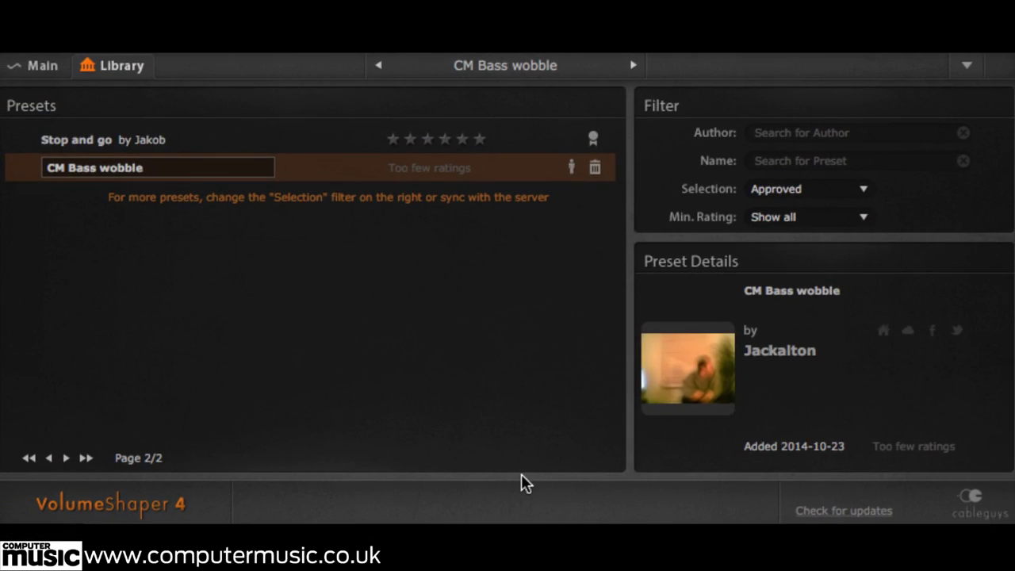
Step: On Library page 1/2, give Bass Sidechain 5, Extract the Snare 3, Morphing Sines 5 stars
{"action": "left_click", "coordinate": [45, 68]}
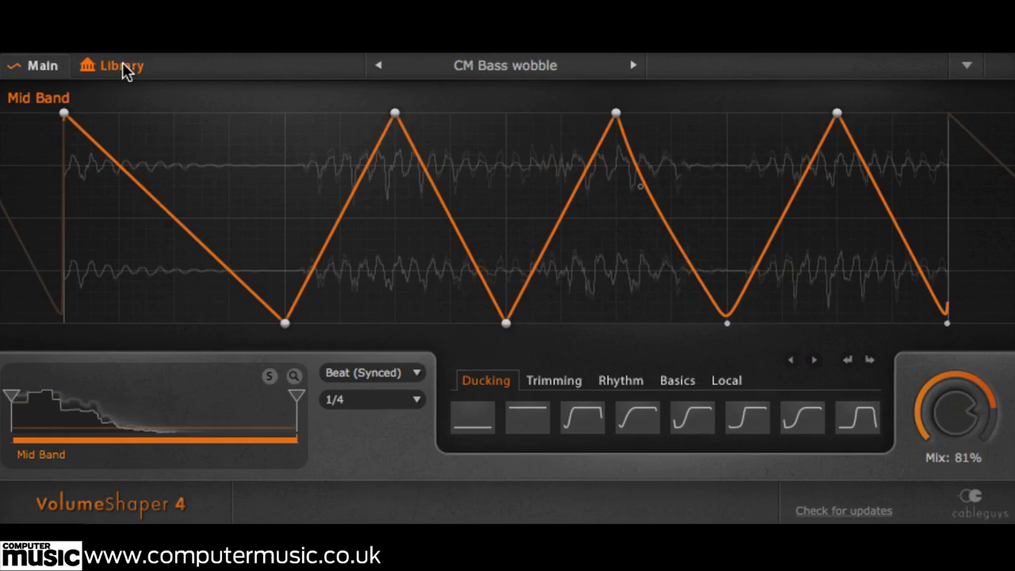
{"action": "left_click", "coordinate": [121, 67]}
{"action": "left_click", "coordinate": [53, 459]}
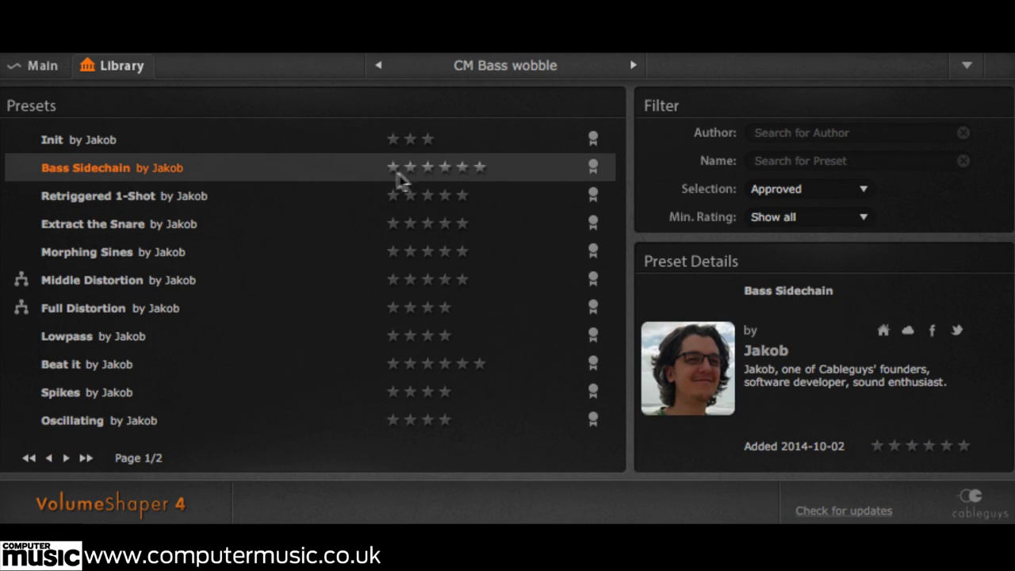
{"action": "left_click", "coordinate": [462, 167]}
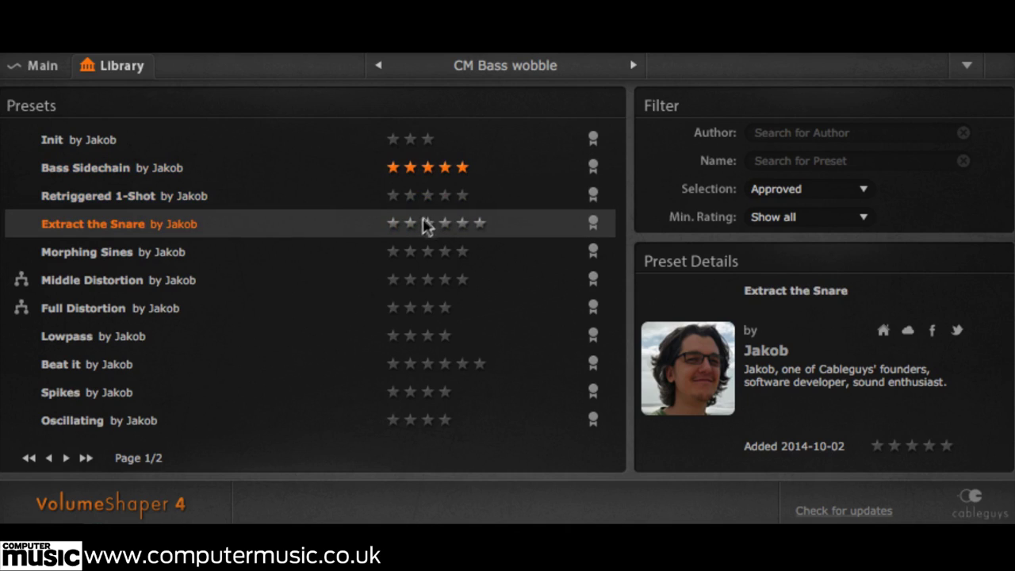
{"action": "left_click", "coordinate": [428, 224]}
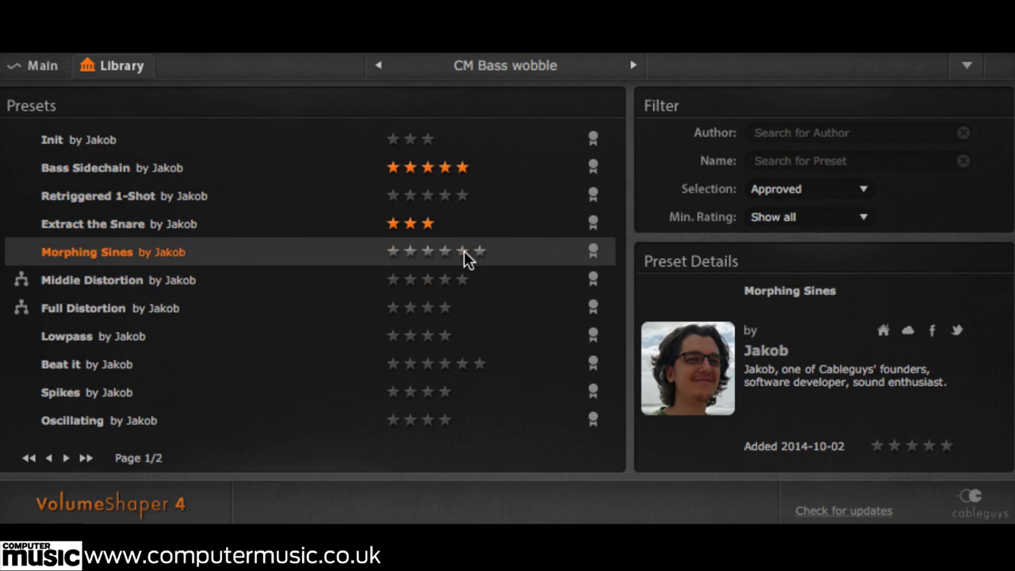
{"action": "left_click", "coordinate": [463, 251]}
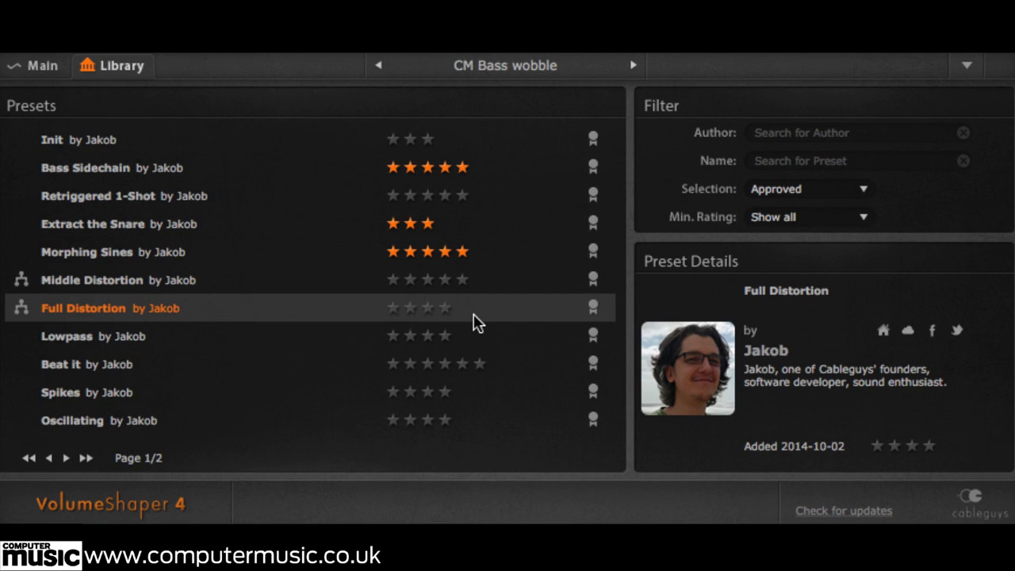